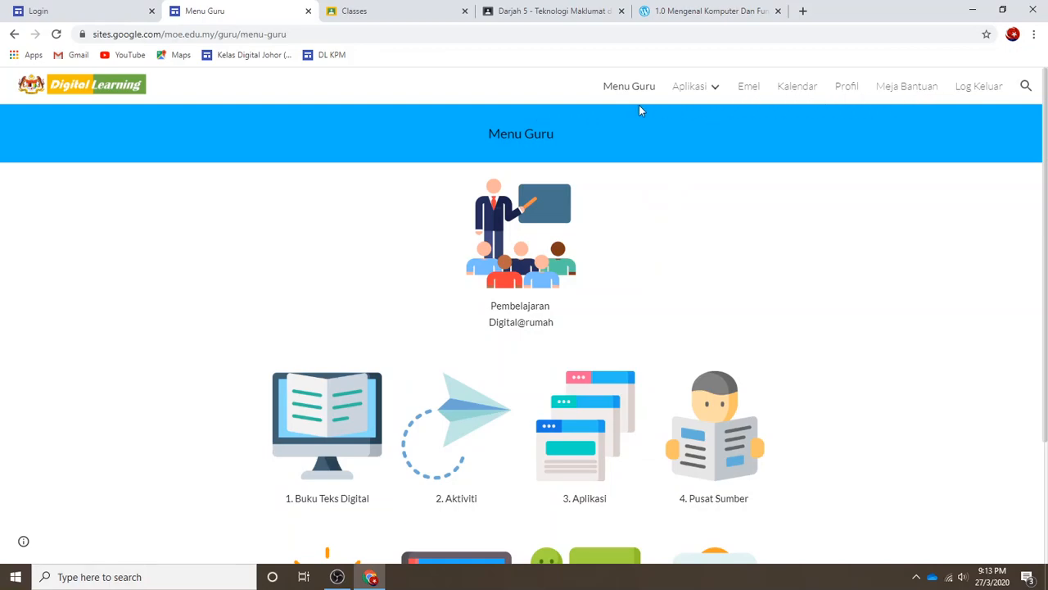
Step: Open Google Classroom from the Aktiviti section of the Digital Learning teacher site
click(456, 450)
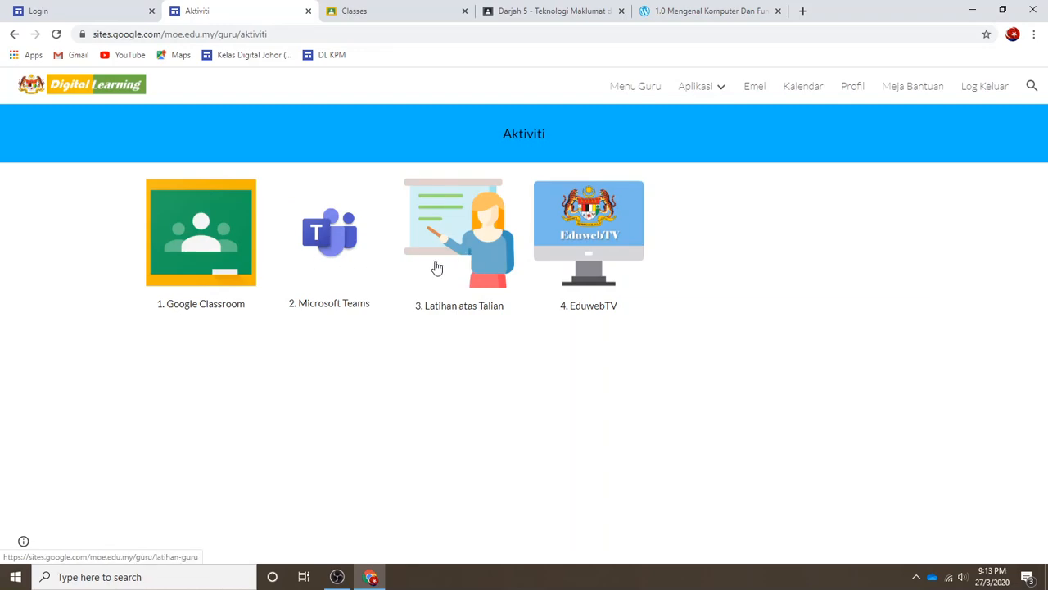
click(204, 271)
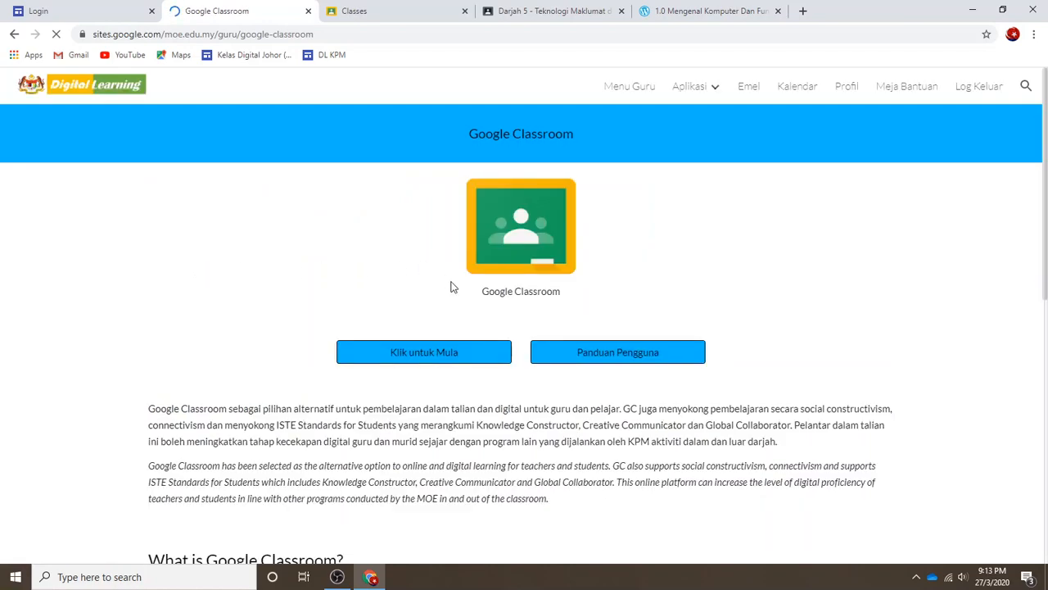
click(422, 354)
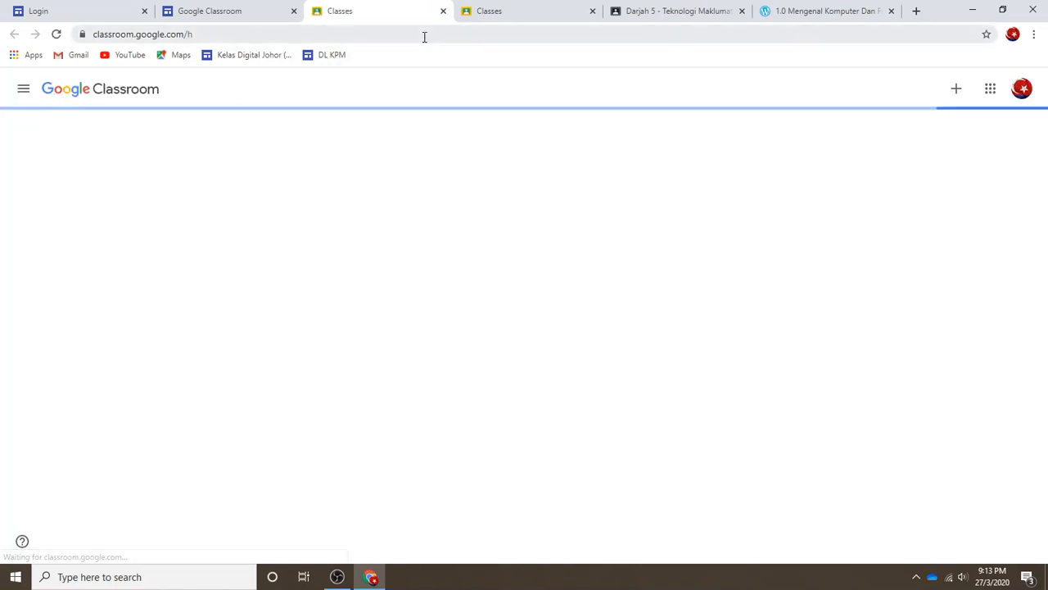
Step: Load the class list at classroom.google.com in the newly opened Classes page
click(234, 11)
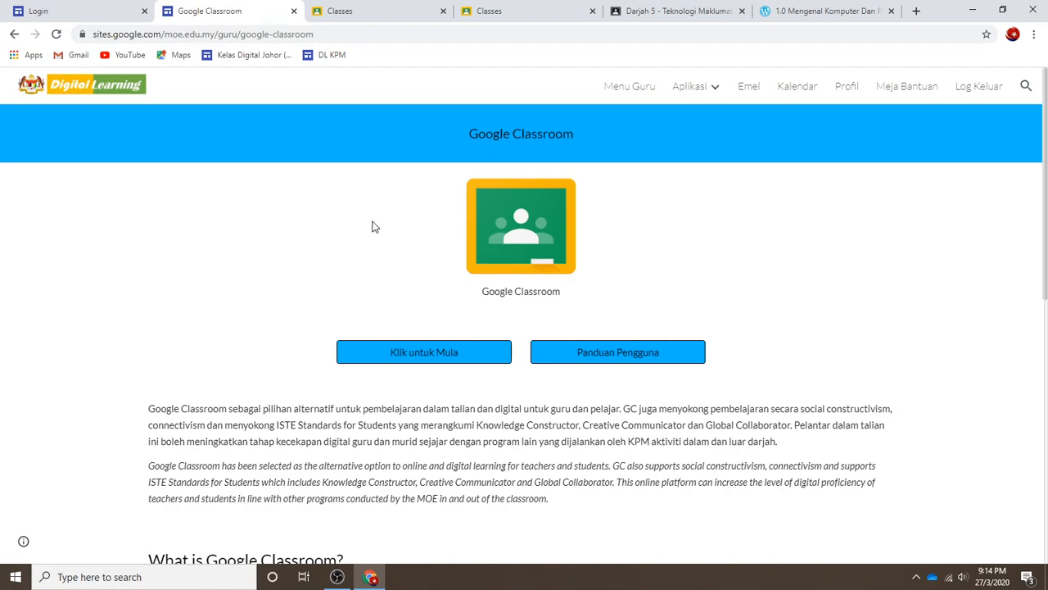
click(396, 19)
click(332, 33)
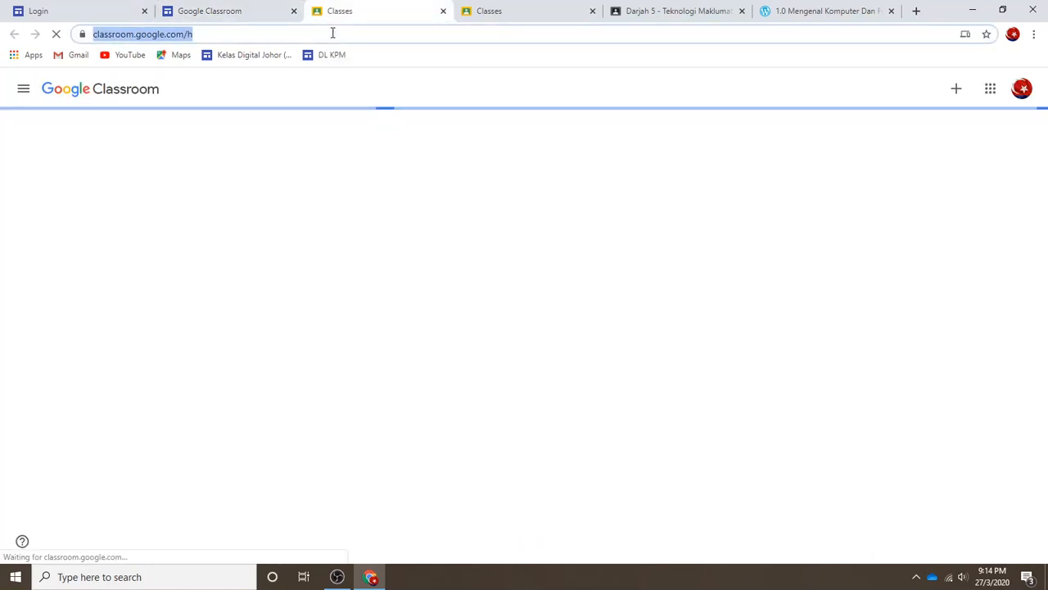
text(cl)
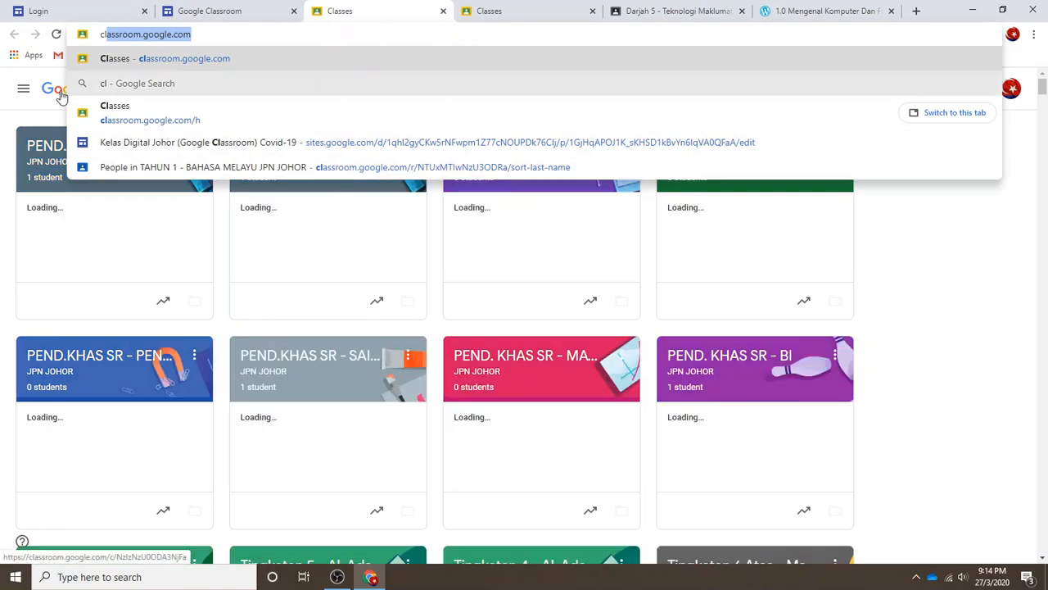
key(Return)
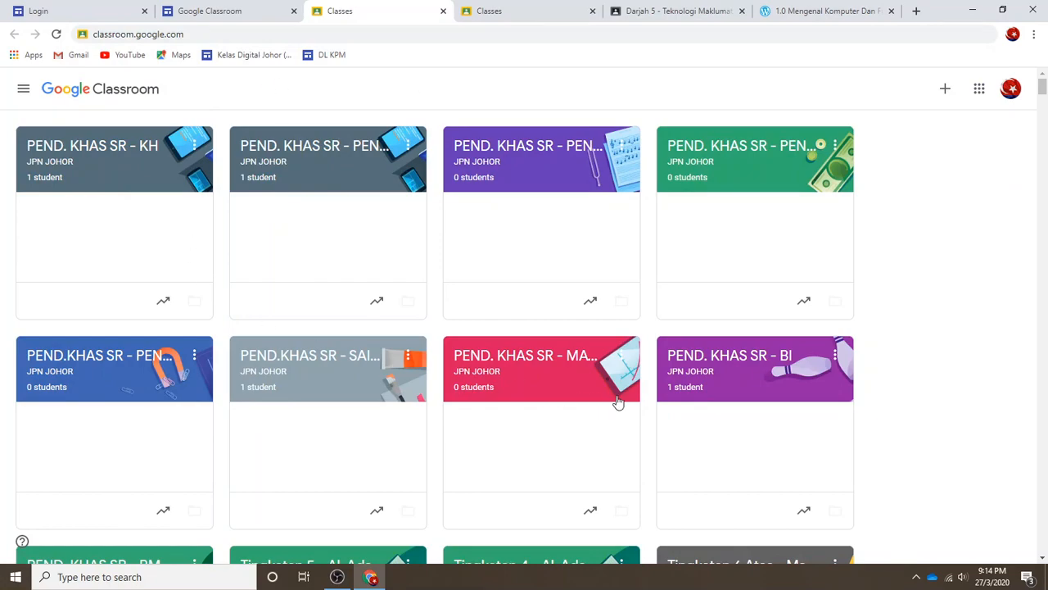
Step: Close the duplicate Classes page that was launched from the Digital Learning site
click(205, 12)
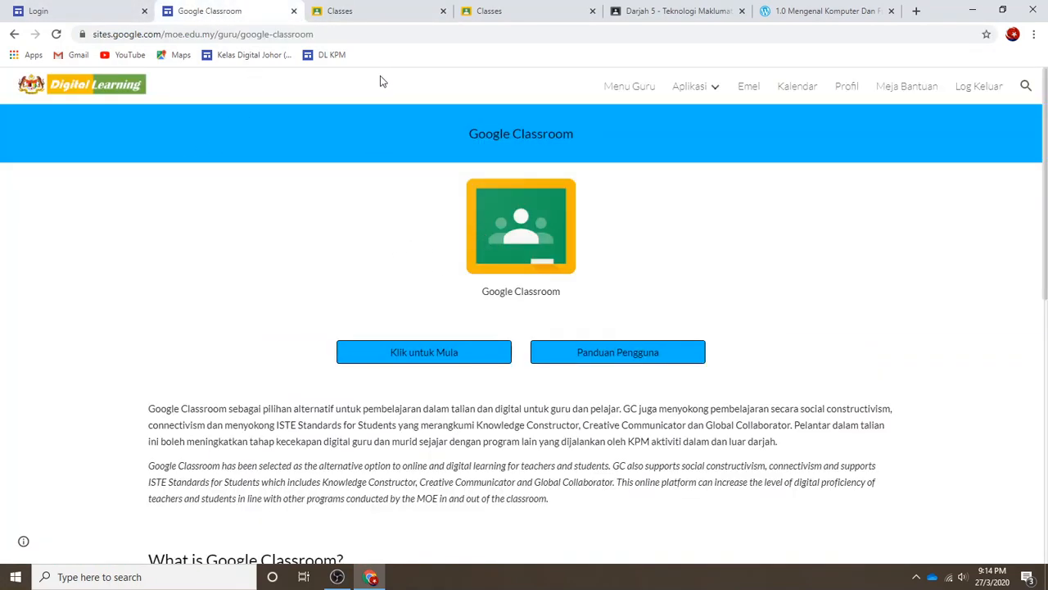
click(367, 14)
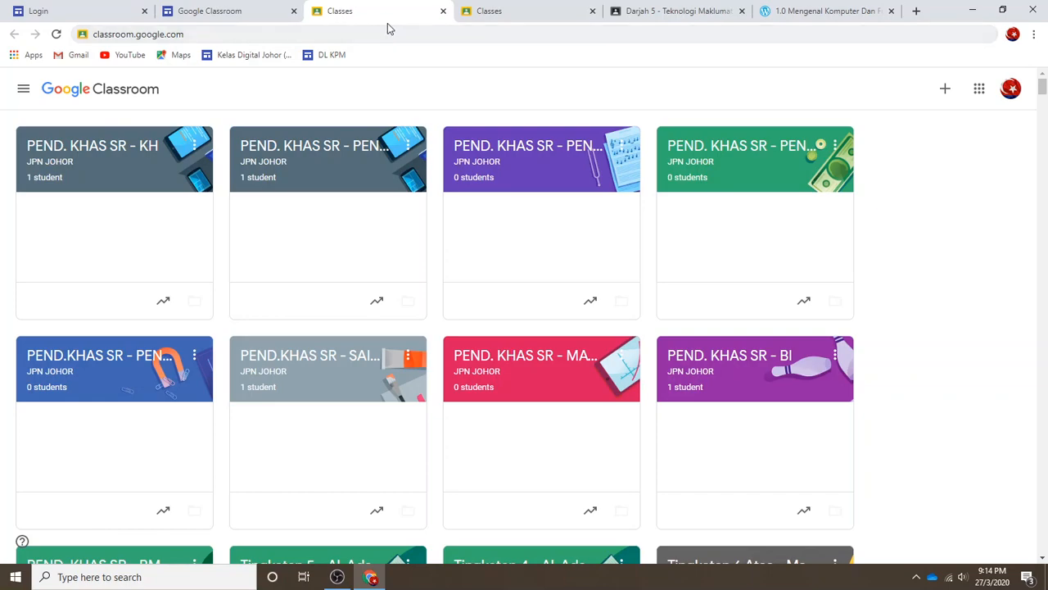
click(443, 12)
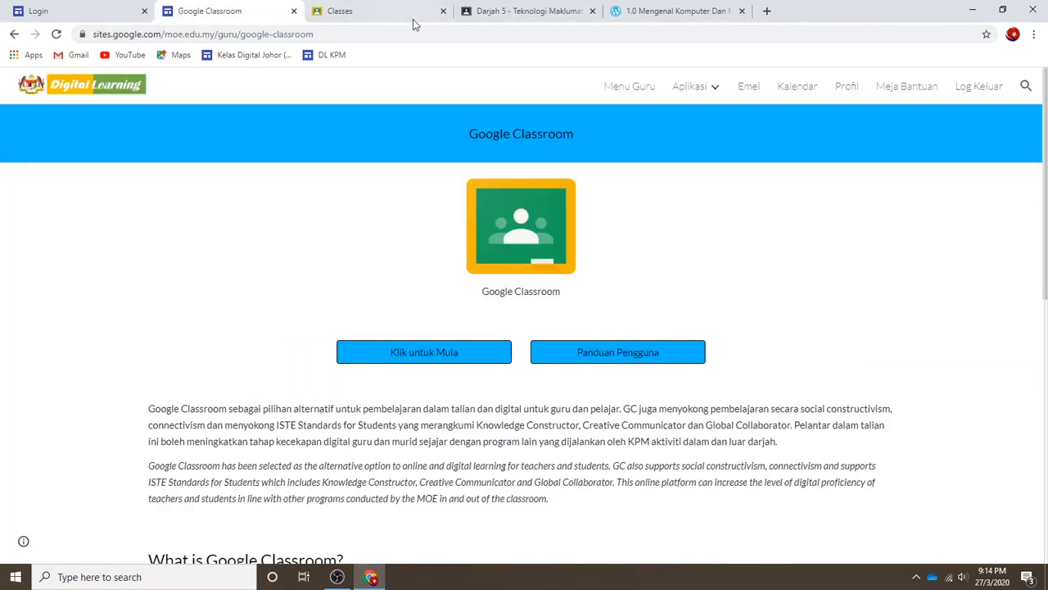
Step: Look through the class cards in the remaining class list and close that page to reach the Darjah 5 - Teknologi Maklumat dan Komunikasi class
click(410, 17)
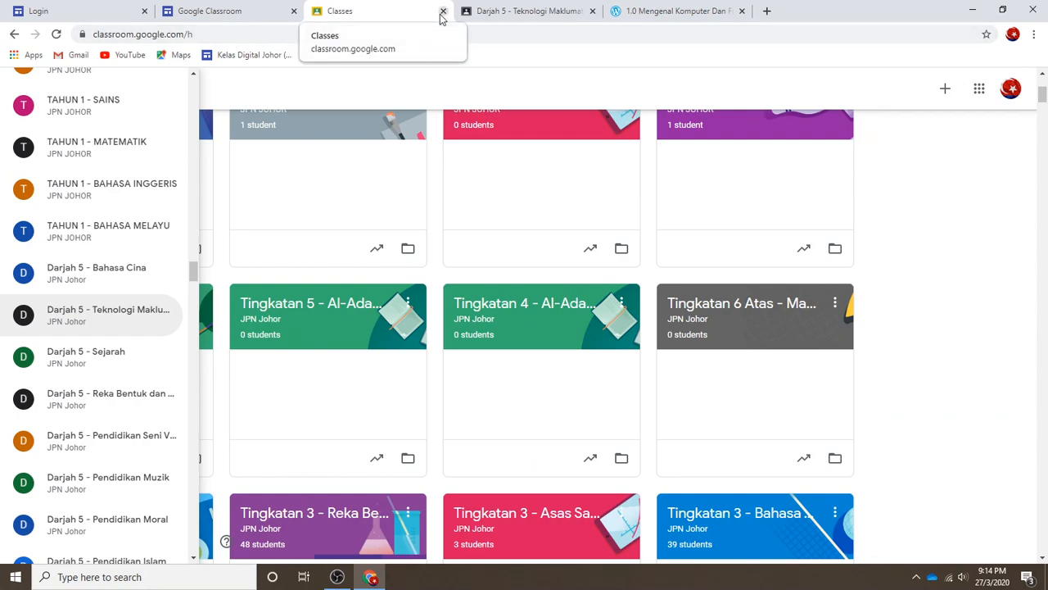
click(281, 98)
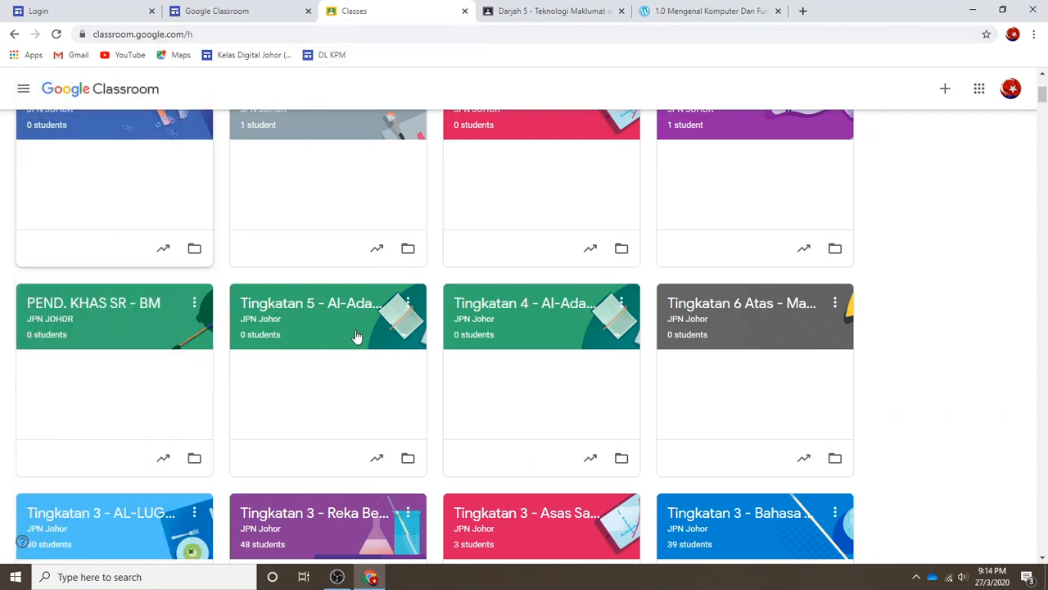
scroll(332, 413, down, 3)
scroll(339, 407, down, 9)
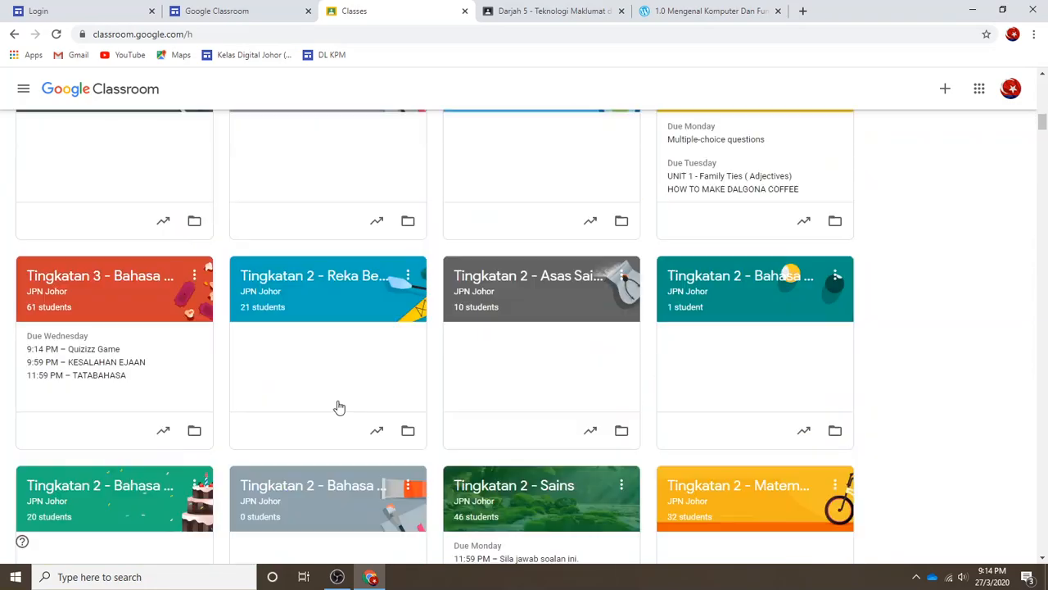
click(464, 11)
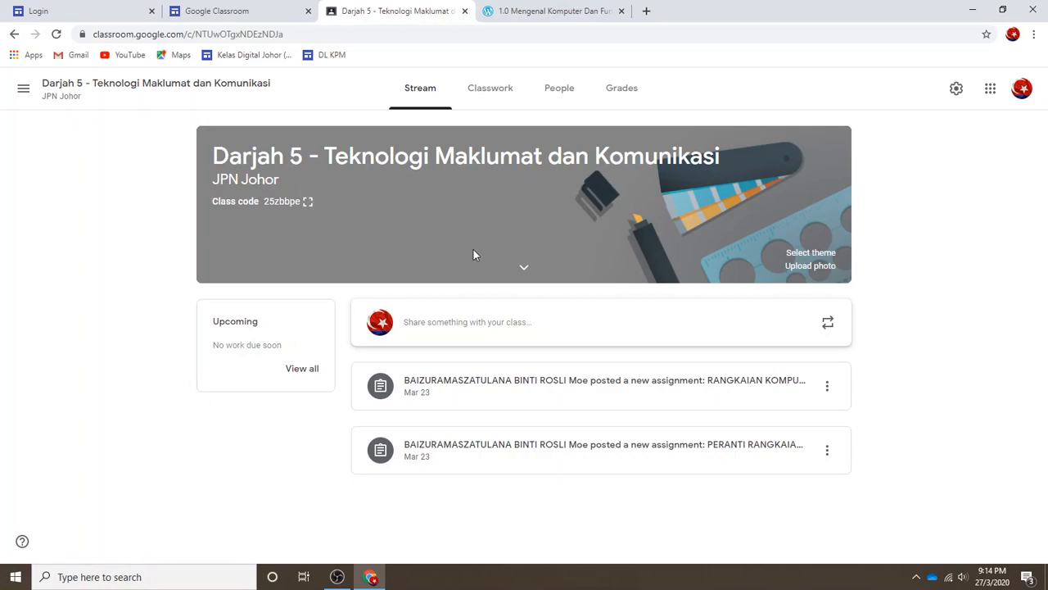
Step: Create a new assignment in the class's Classwork and title it "Kuiz 1 - Memperihal Komputer"
click(499, 98)
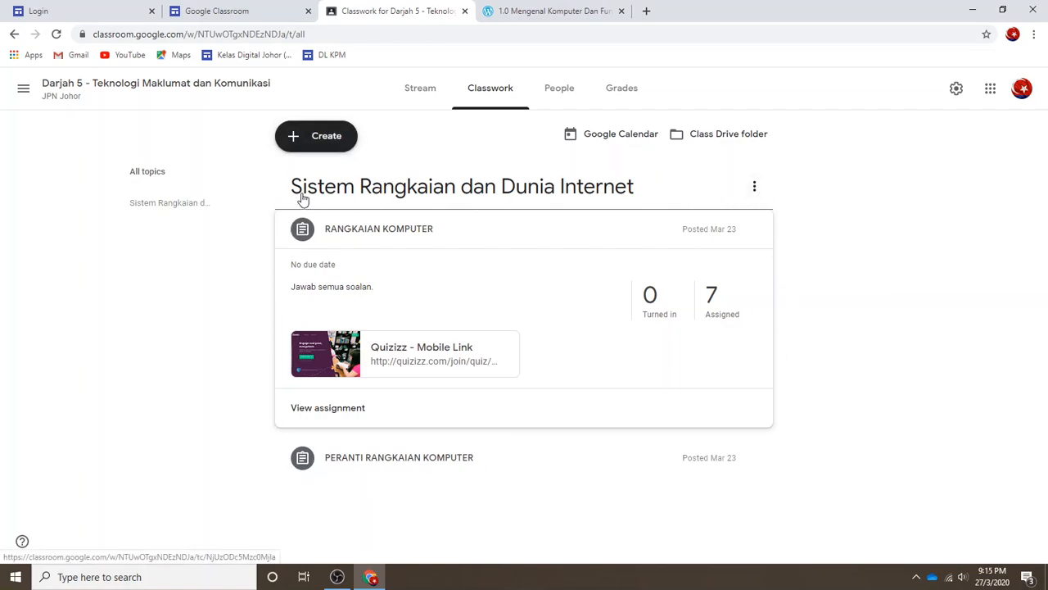
click(311, 147)
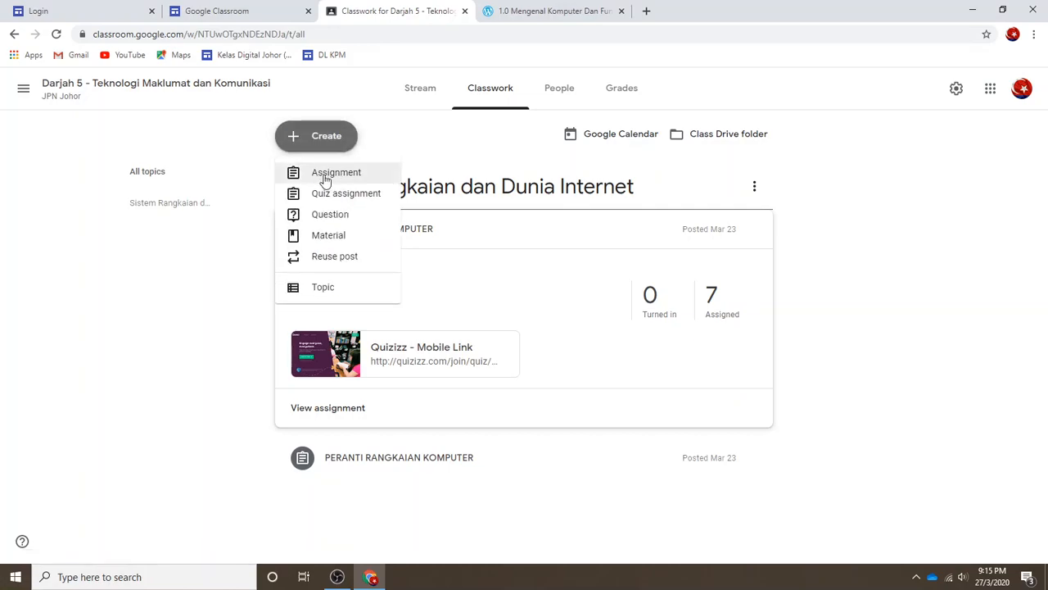
click(328, 178)
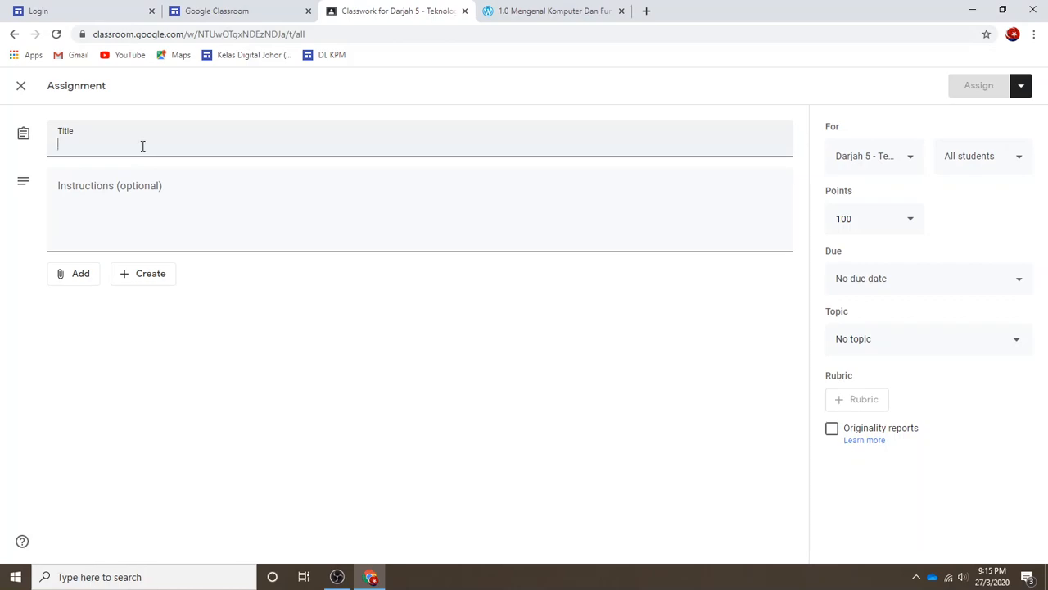
text(Kui)
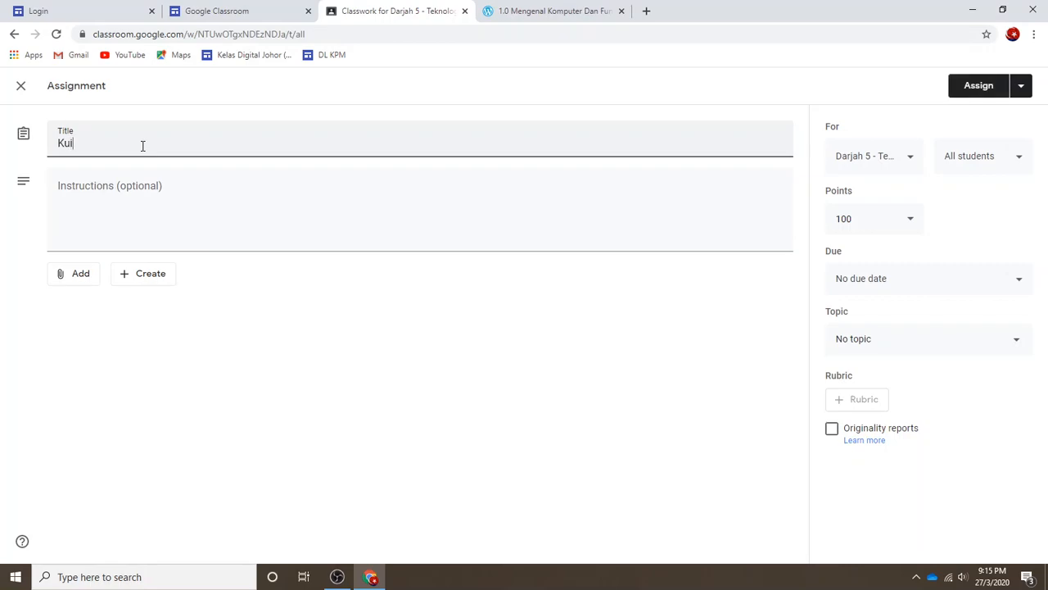
text(z 1 - Memperihal Komputer)
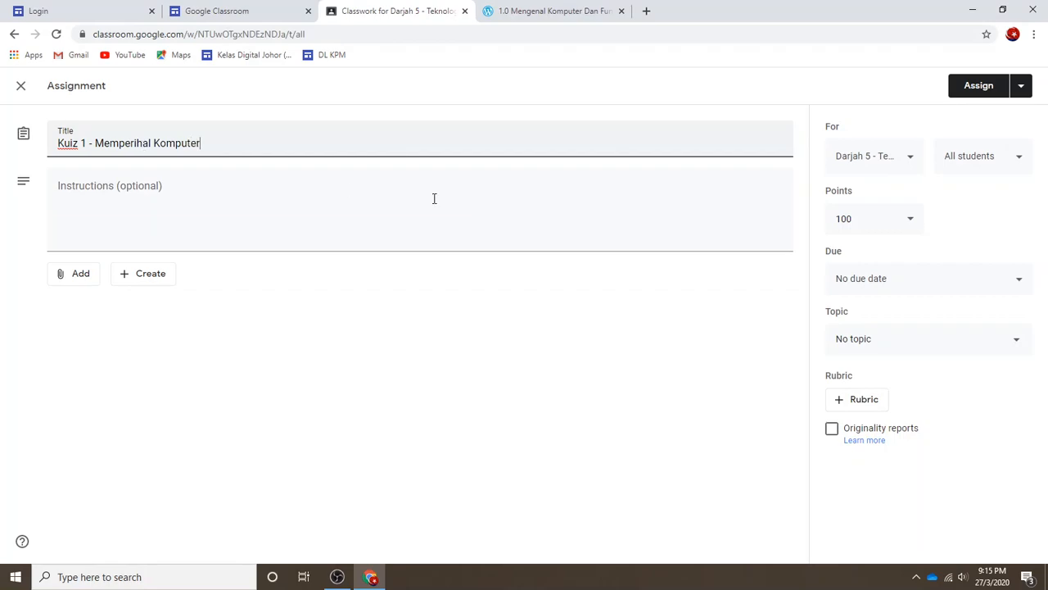
Step: Review the module PDF "1.0 Mengenal Komputer Dan Fungsinya" for the topic the quiz should cover
click(545, 10)
scroll(436, 298, up, 8)
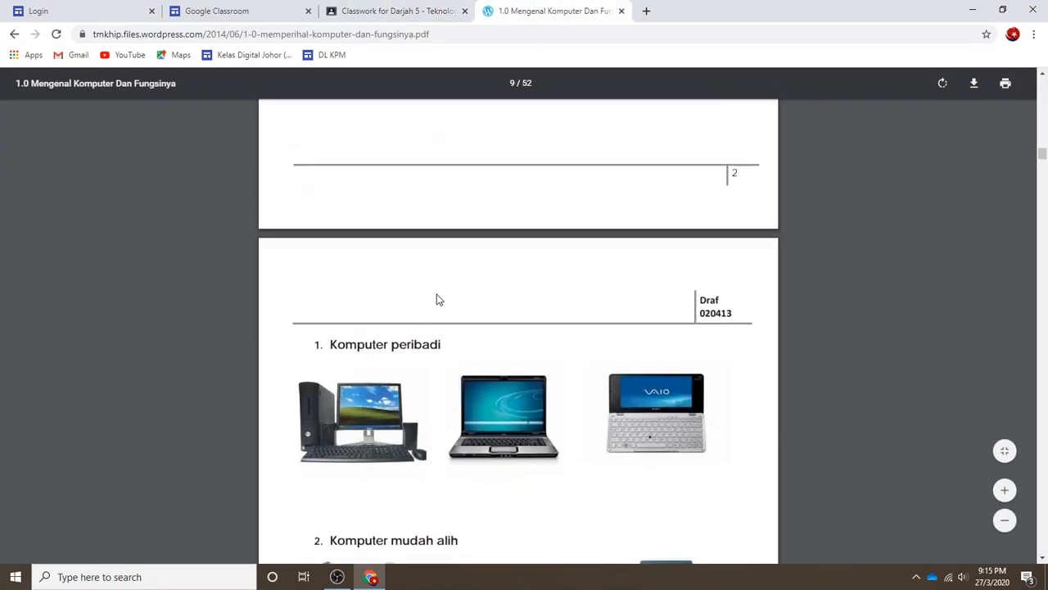
scroll(436, 298, up, 8)
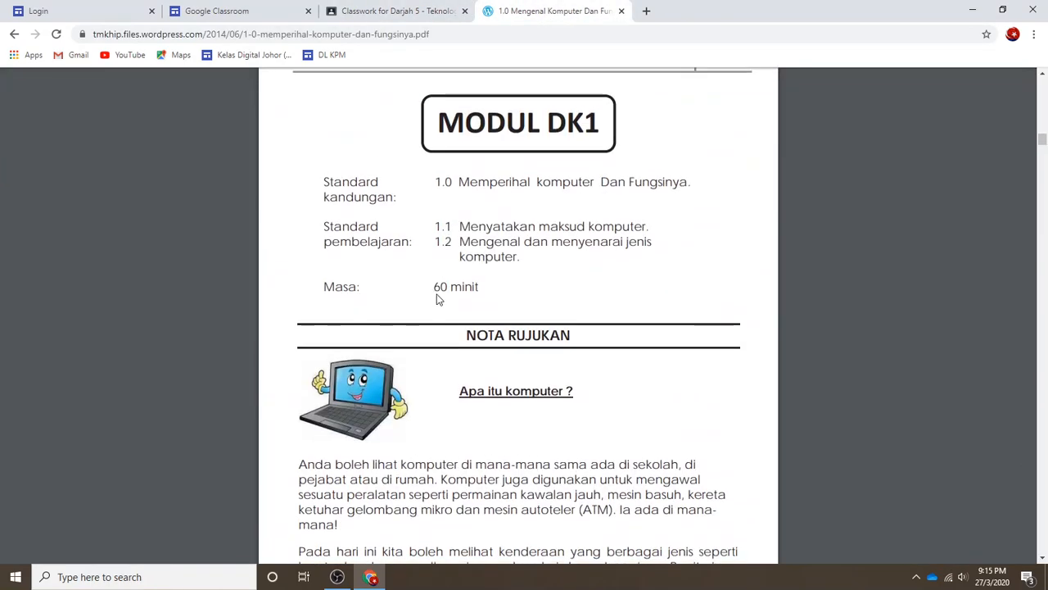
scroll(512, 429, down, 7)
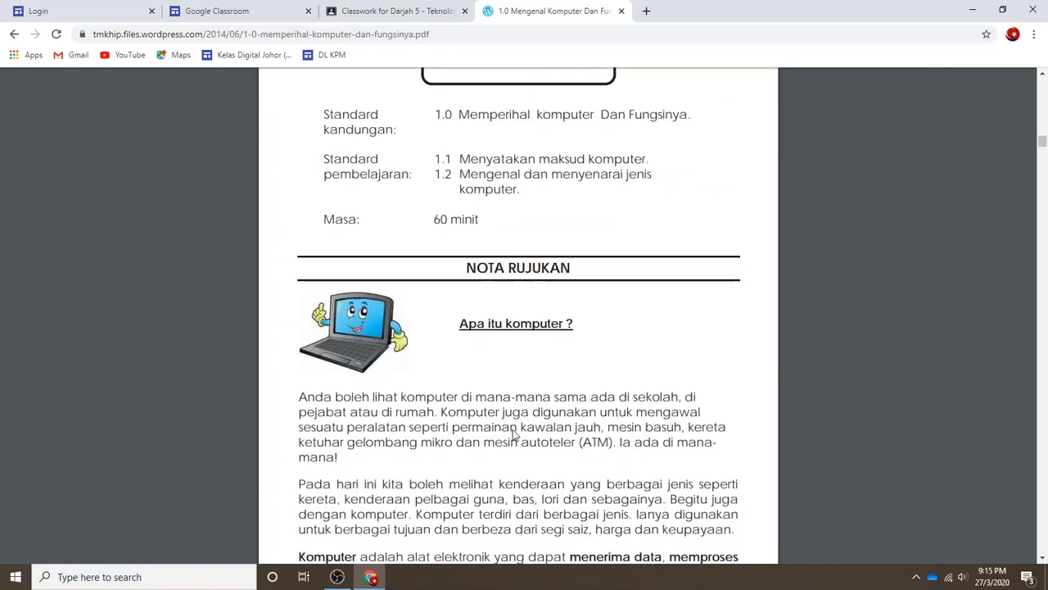
scroll(512, 429, down, 5)
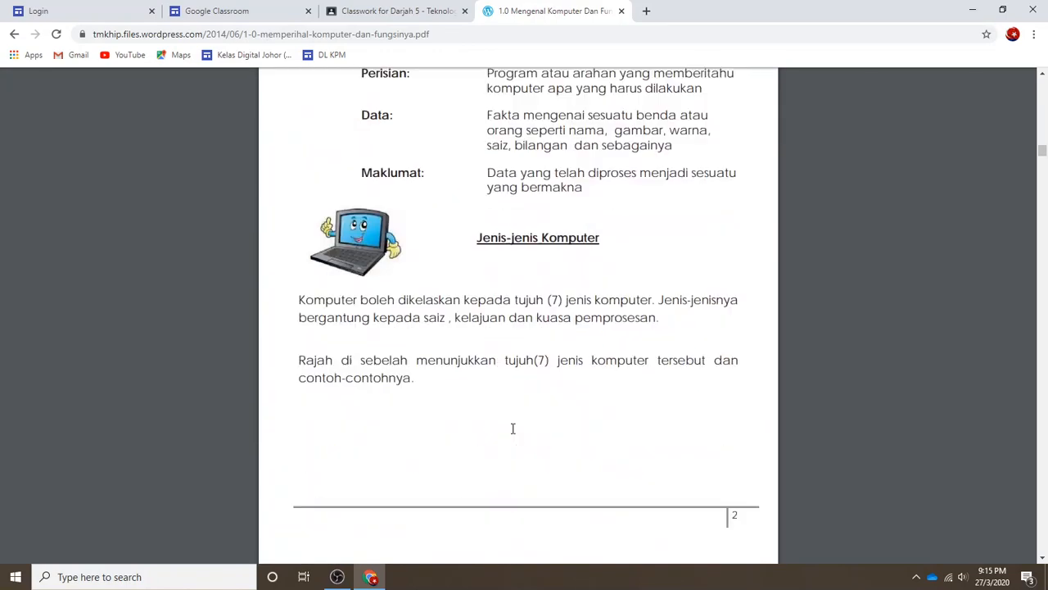
scroll(513, 428, down, 3)
Step: Change the assignment title to "Kuiz 1 - Jenis-jenis komputer"
click(385, 10)
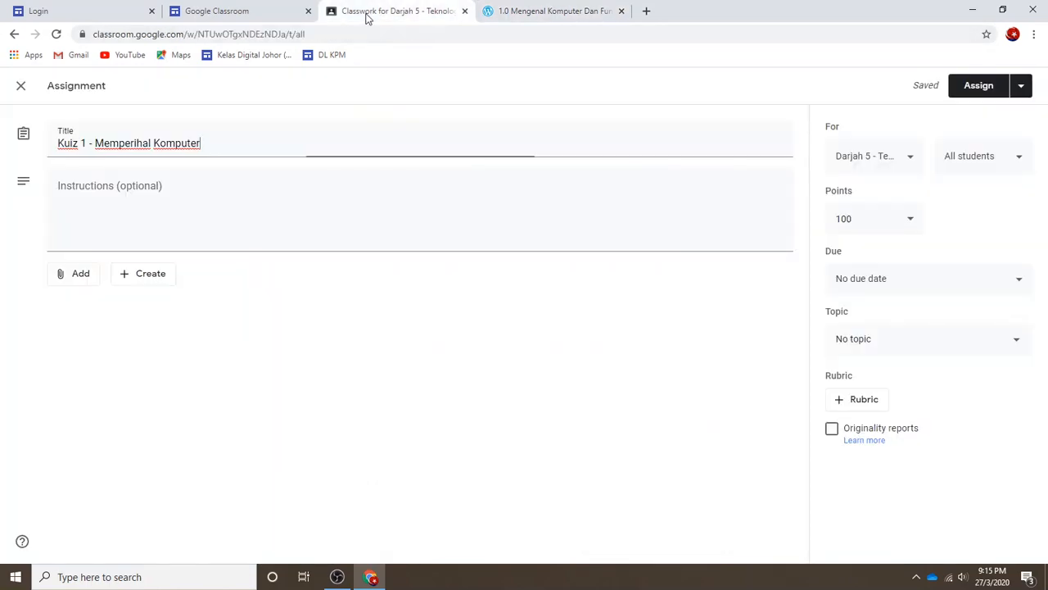
drag(211, 139, 115, 142)
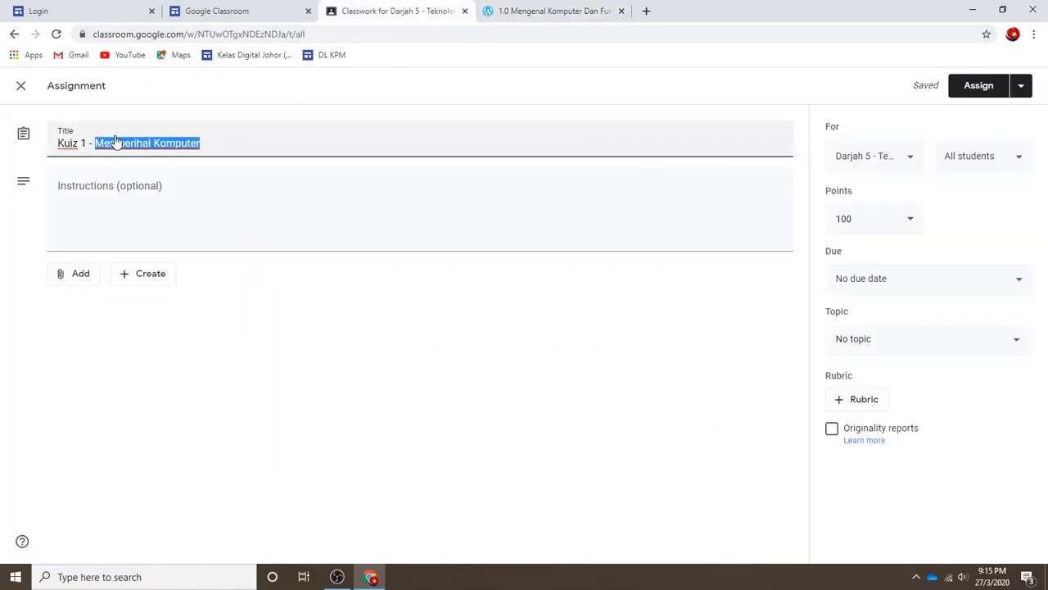
text(Jenis-jenis ko)
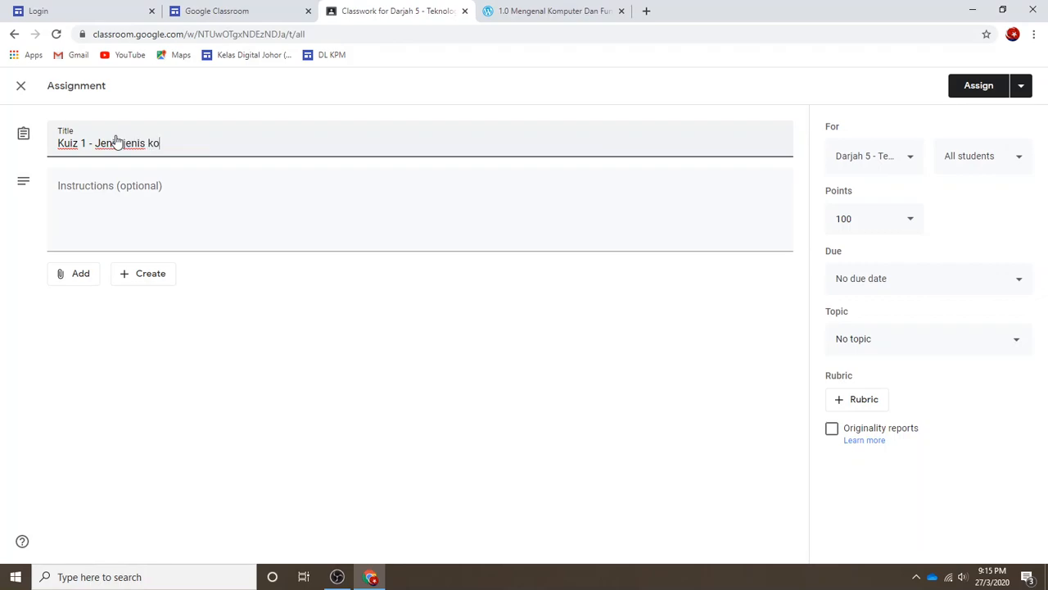
text(mputer)
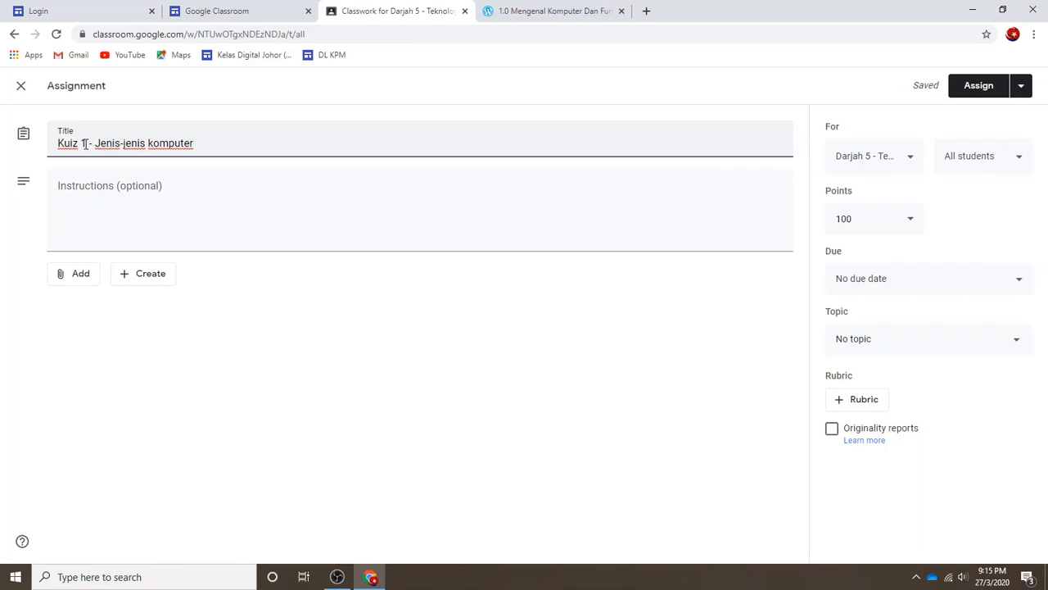
Step: Enter the assignment instruction "Jawab soalan dengan menaip jawapan pada Google yang diberikan."
click(100, 186)
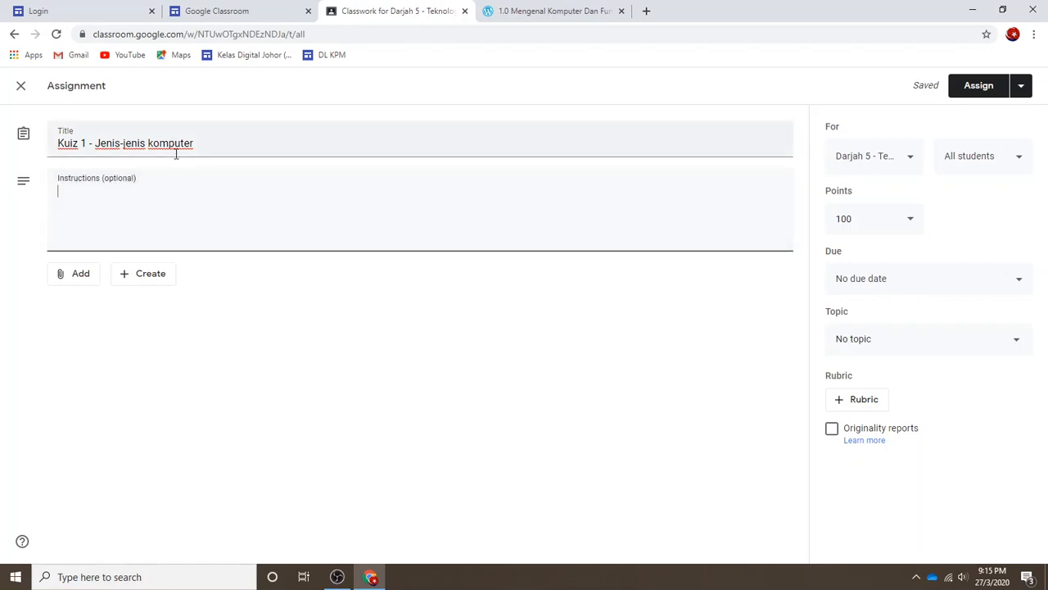
text(Jawab soalan dengan men)
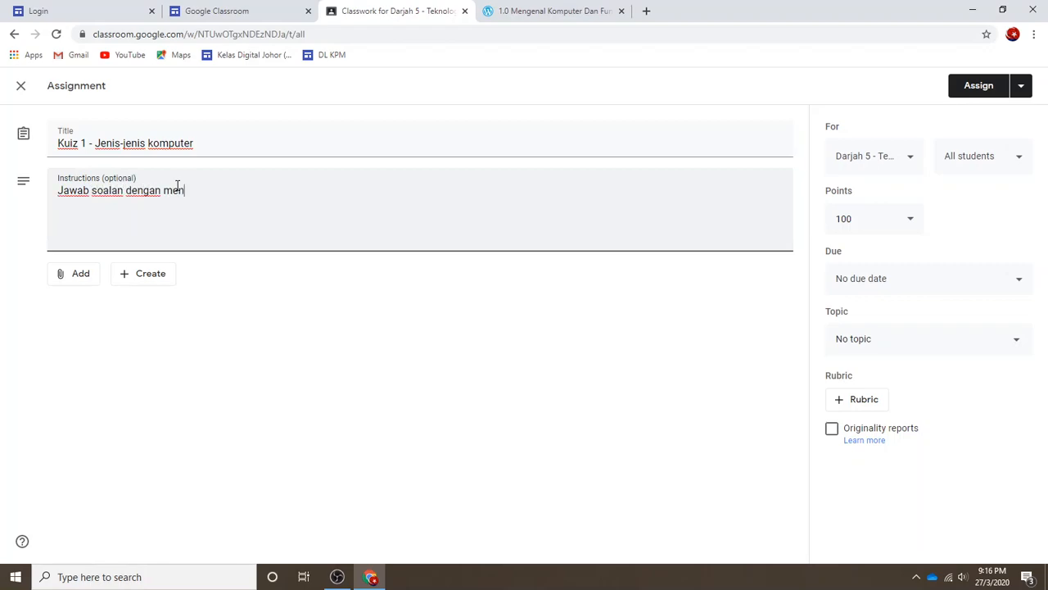
text(aip jawapan pada G)
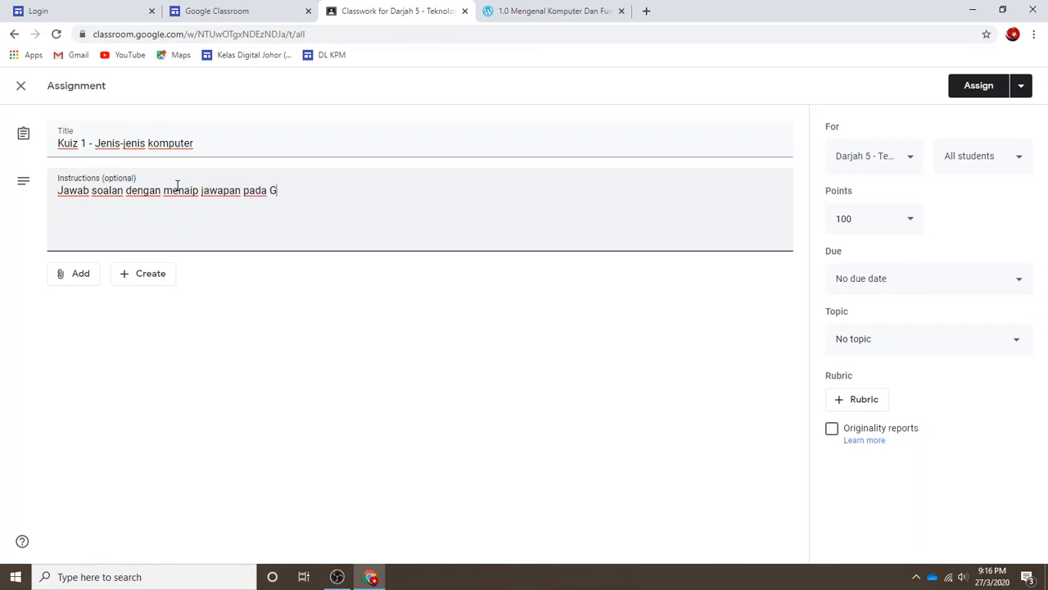
text(oogle yang diberikan)
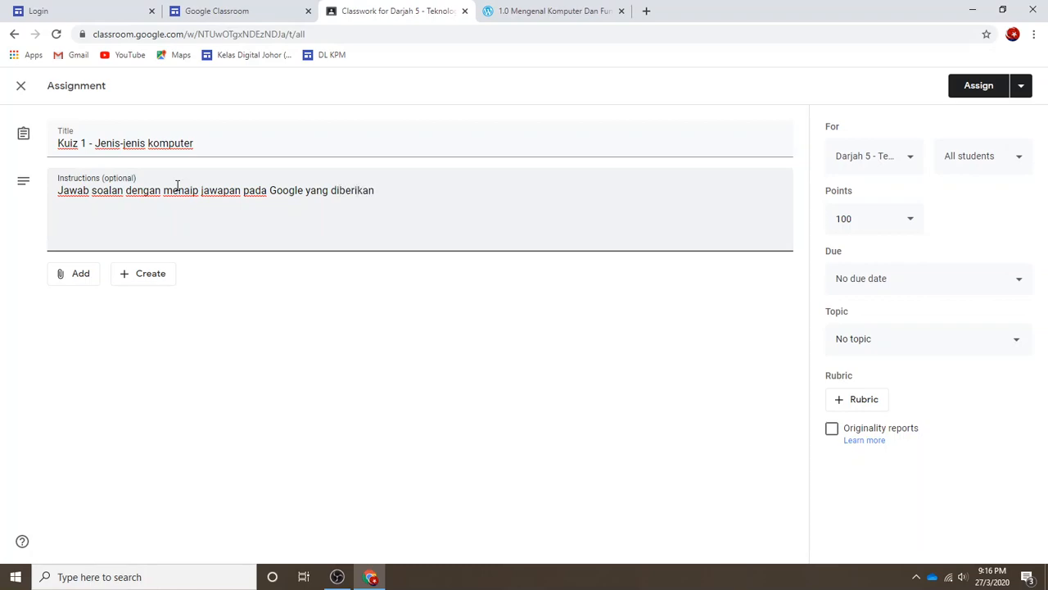
text(.)
Step: Add the instruction line "2. Selepas selesai jawab tekan butang Turn In" and number the first line "1."
key(Return)
text(2. Selepas selesai jawab )
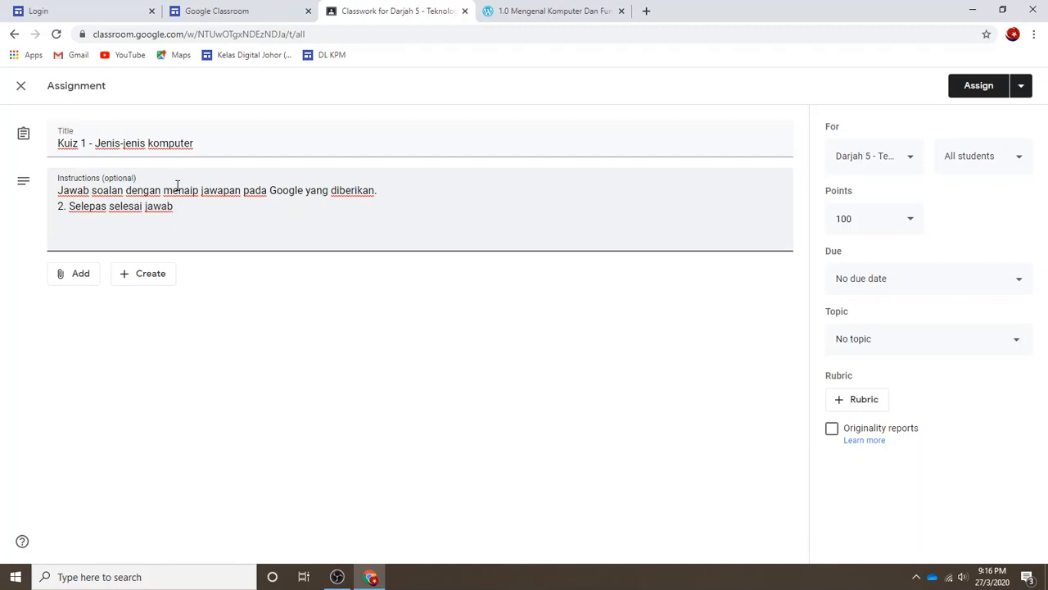
text(tekan bua)
text(n)
key(BackSpace)
key(BackSpace)
text(tang Turn In)
click(59, 190)
text(1.)
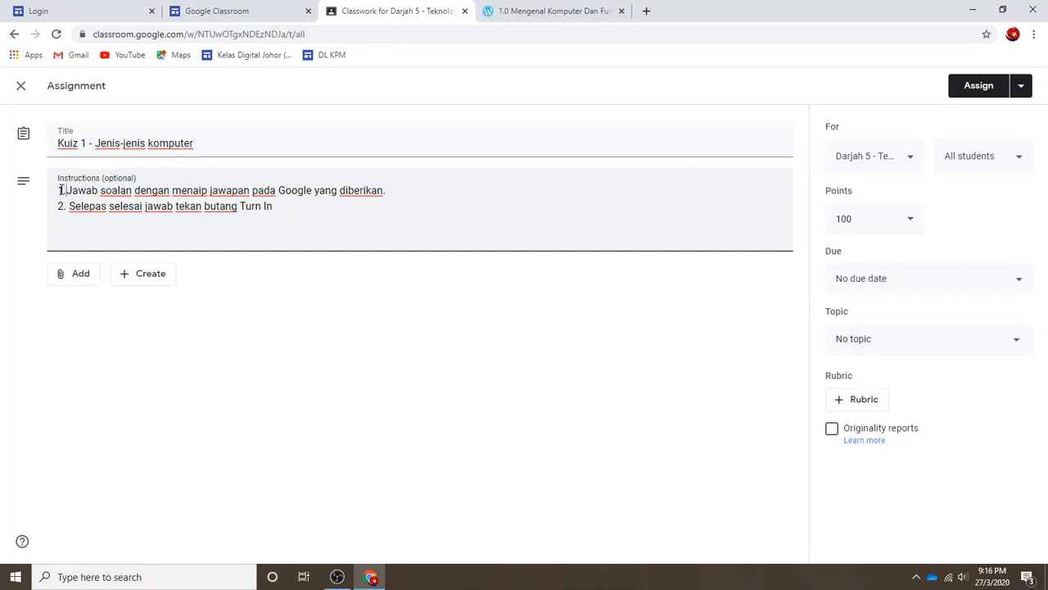
Step: Examine the classes and the student list that the assignment can be assigned to
click(905, 166)
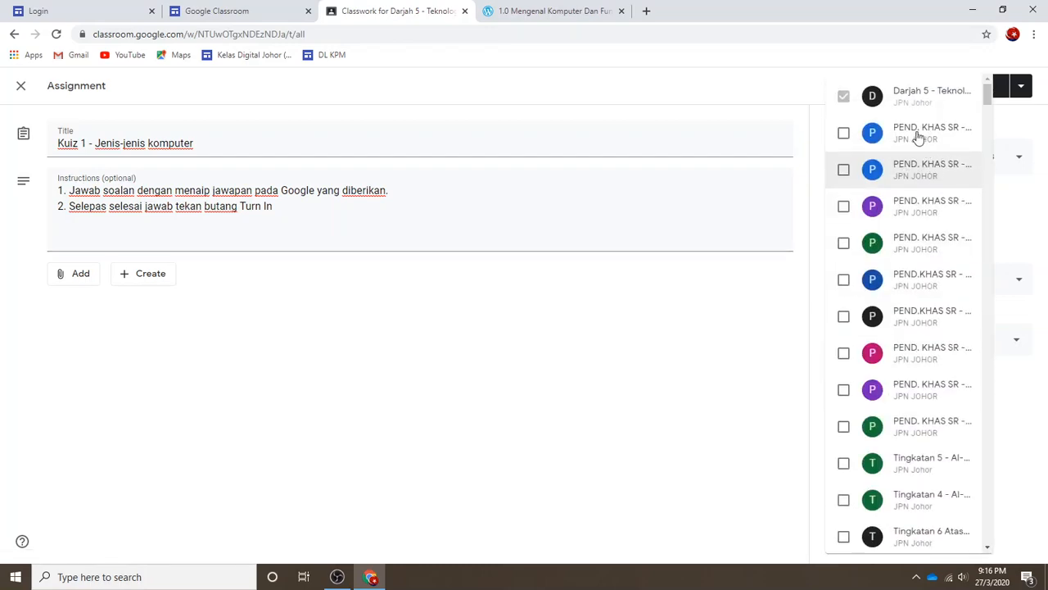
click(843, 134)
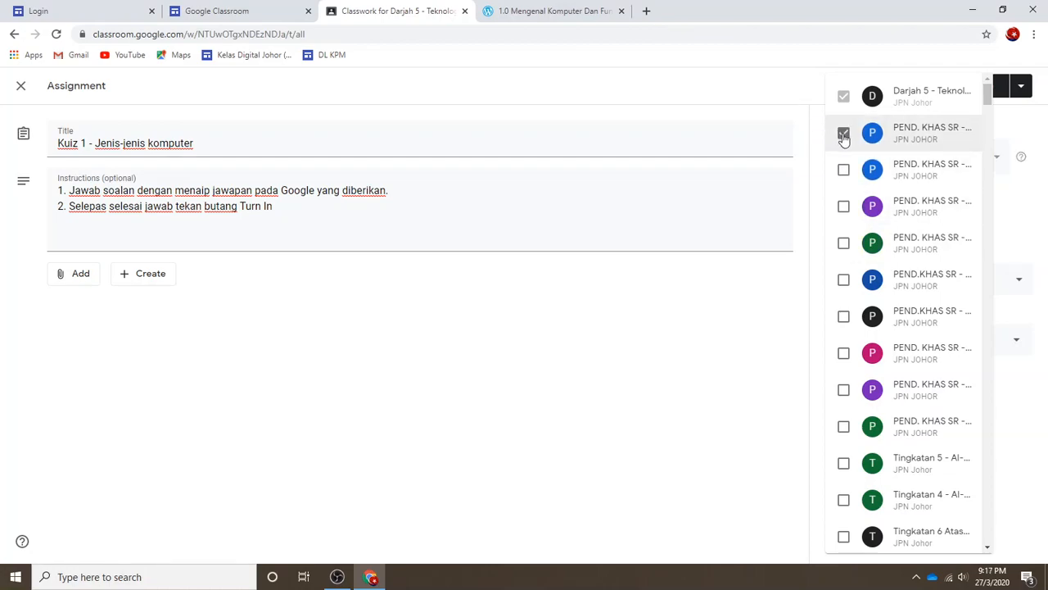
click(844, 134)
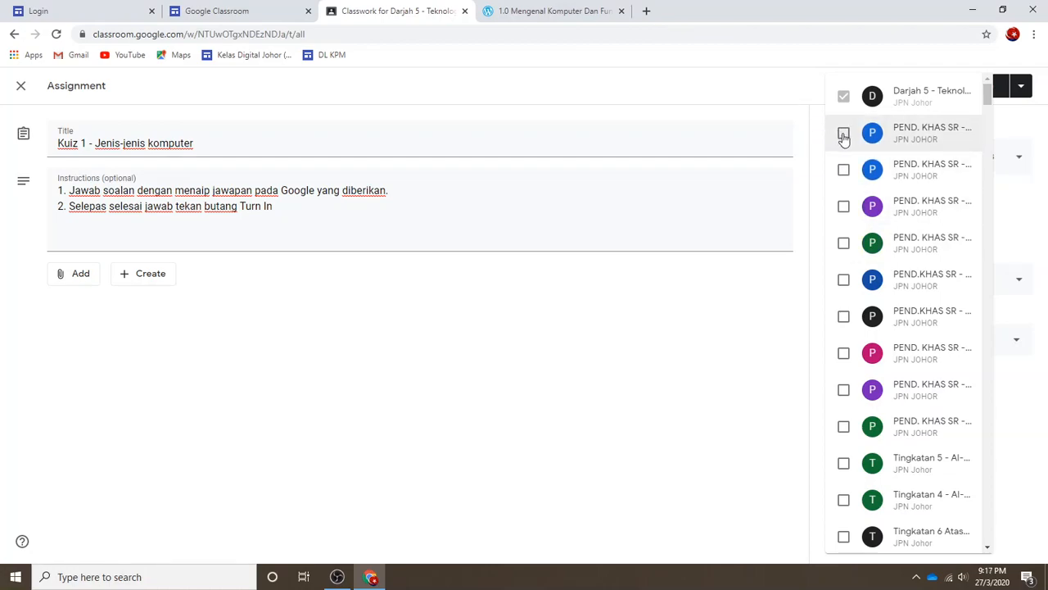
click(800, 88)
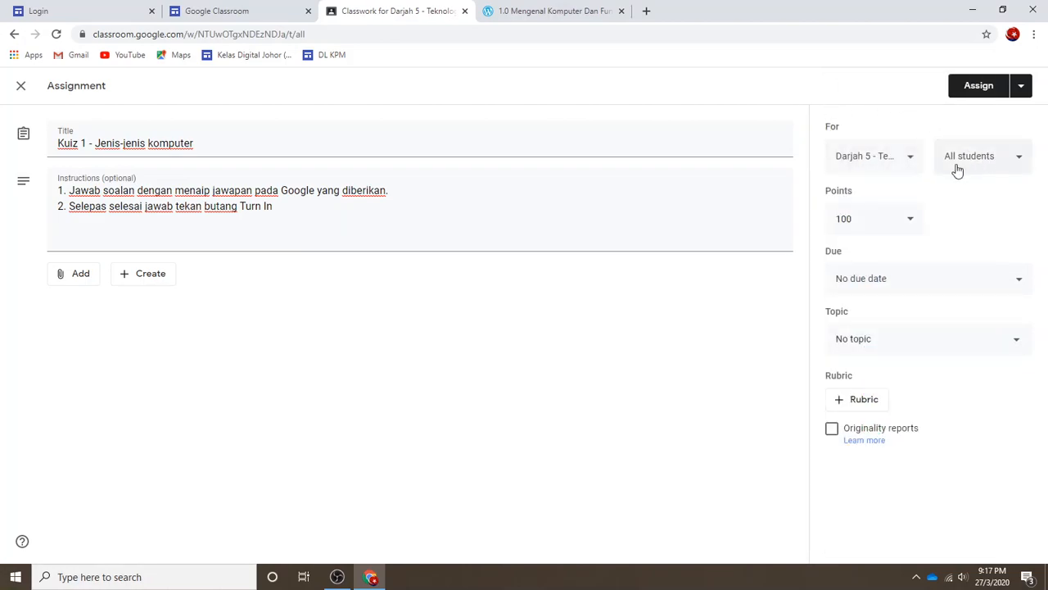
click(1014, 164)
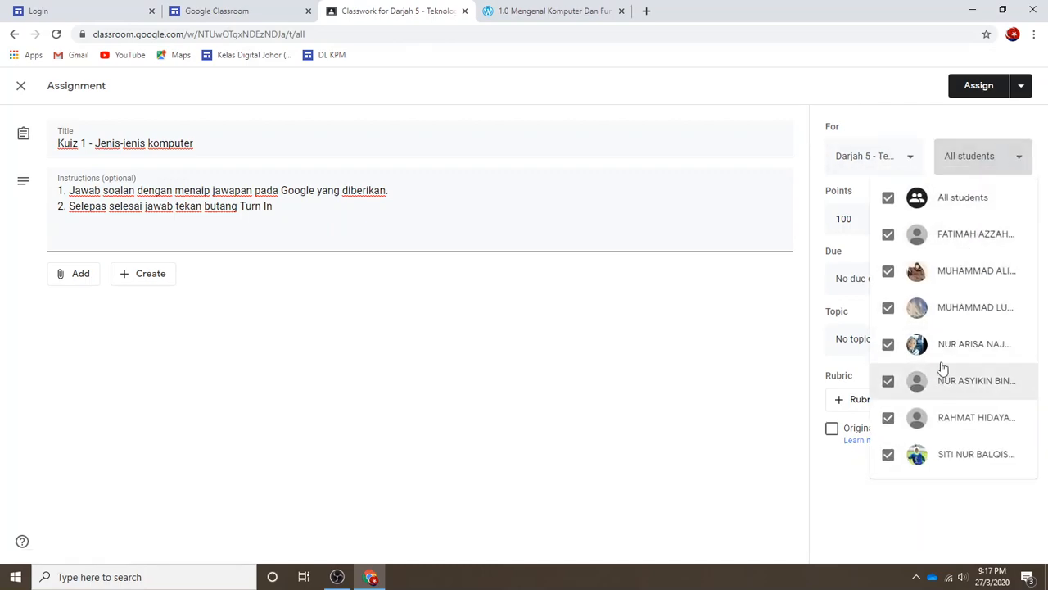
click(879, 119)
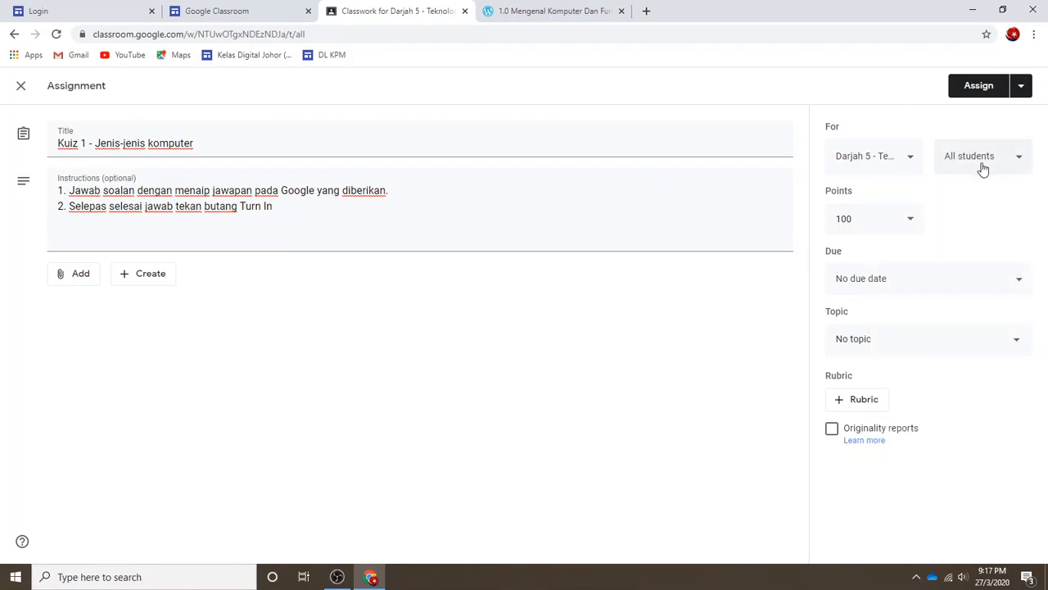
Step: Set the assignment's points to Ungraded
click(910, 224)
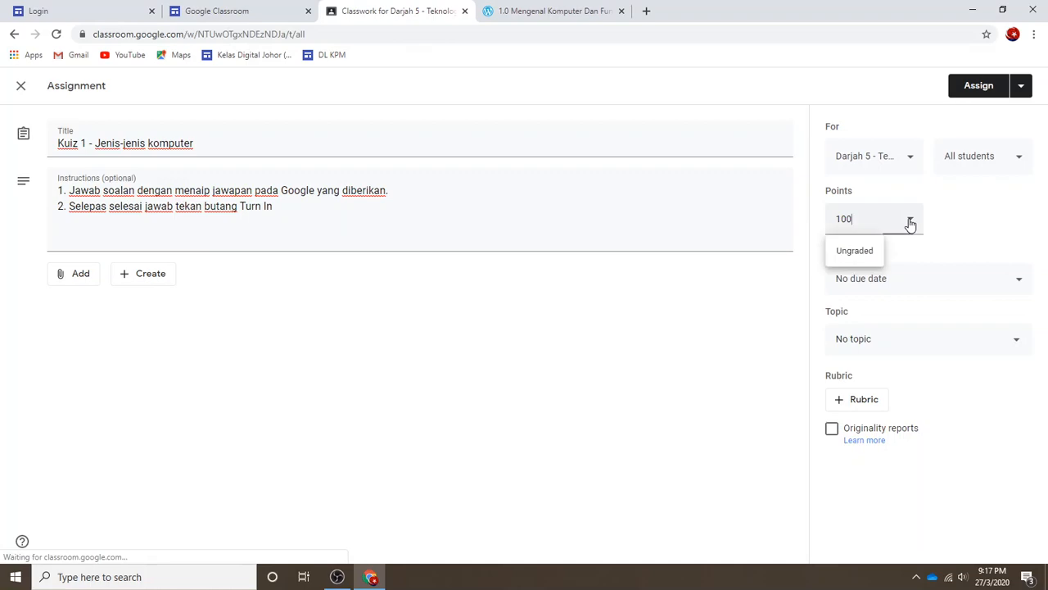
click(868, 254)
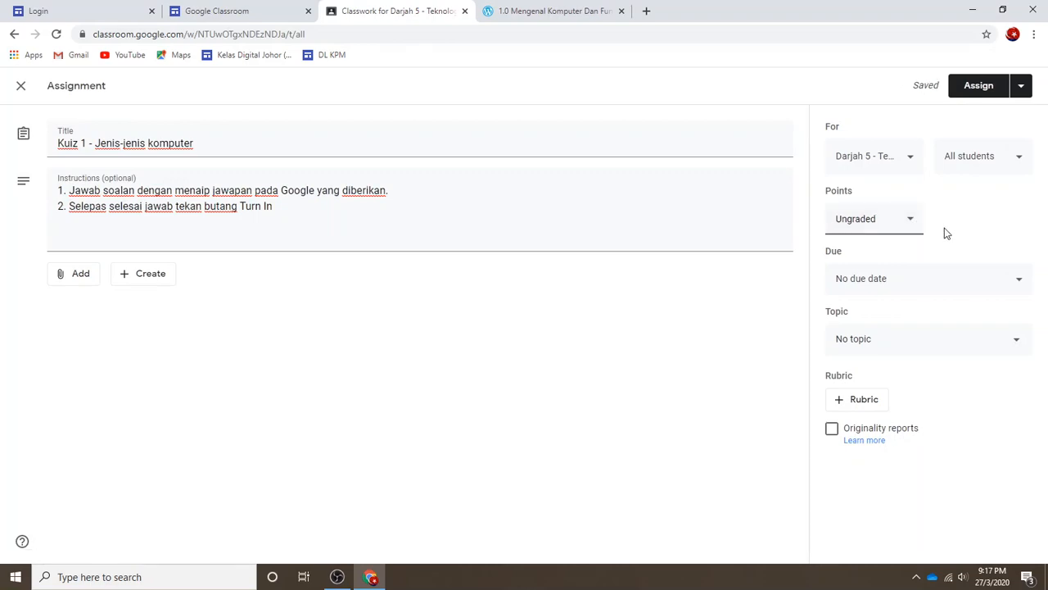
Step: Try to clear the Ungraded value from the assignment's points setting
drag(879, 223, 816, 226)
key(BackSpace)
click(907, 223)
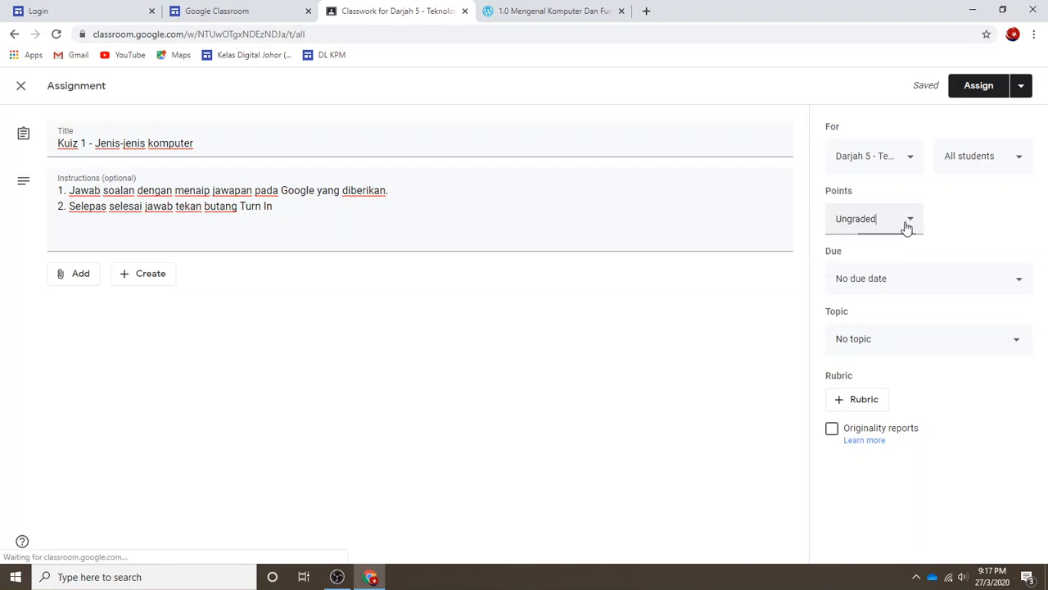
click(965, 215)
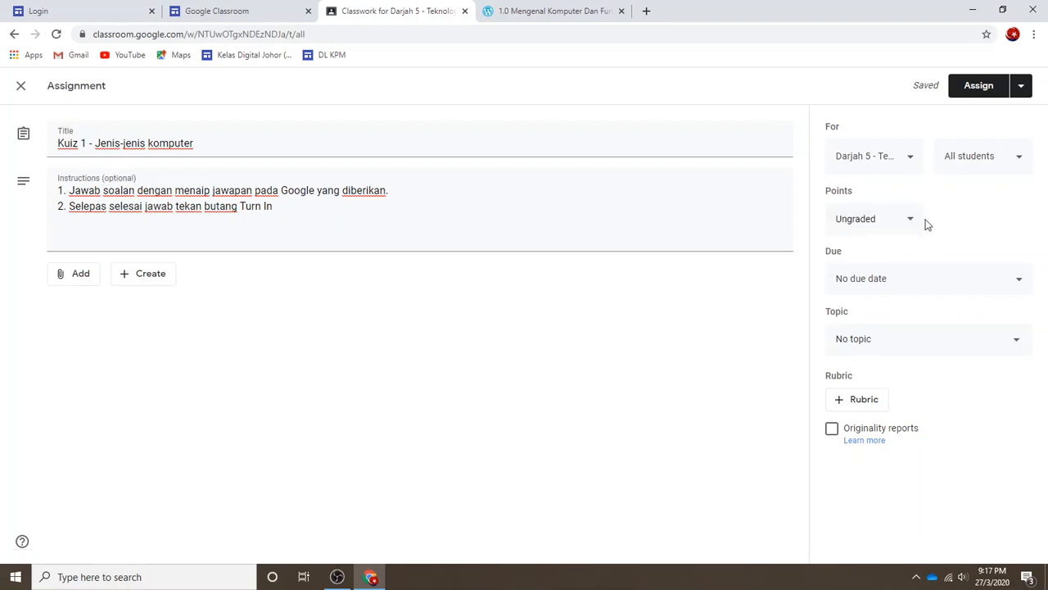
click(891, 219)
key(BackSpace)
key(BackSpace)
key(BackSpace)
key(BackSpace)
click(971, 226)
Step: Set the assignment's due date to Apr 9, 2020, without a time
click(910, 285)
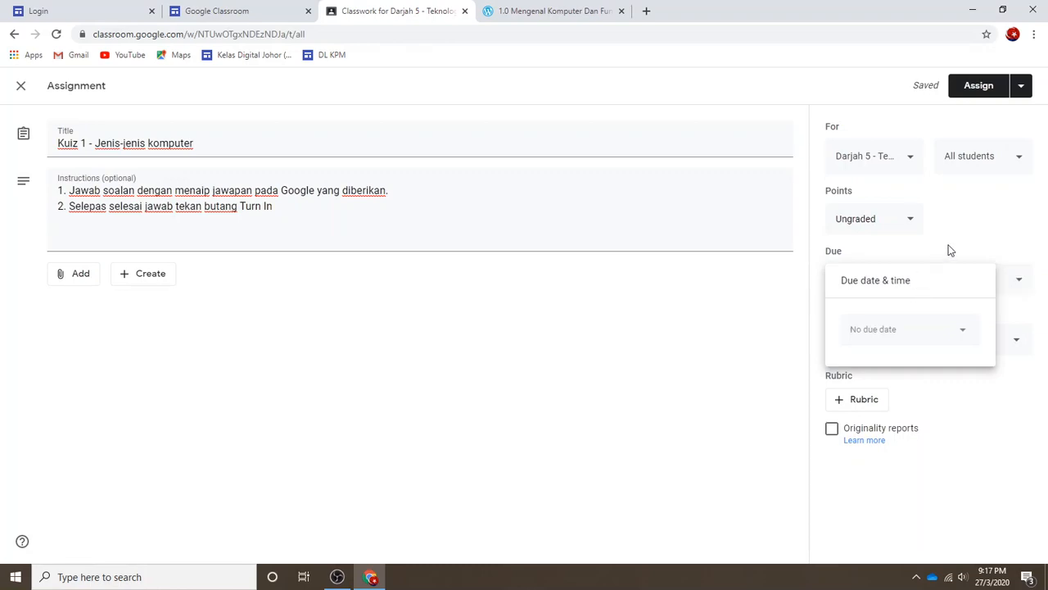
click(950, 250)
click(915, 281)
click(943, 331)
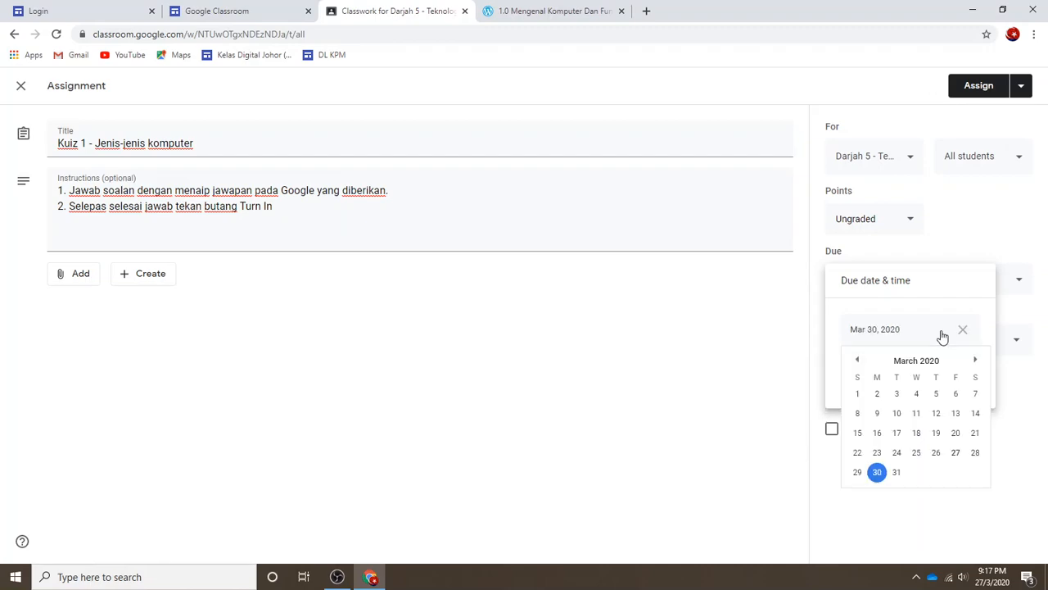
click(976, 360)
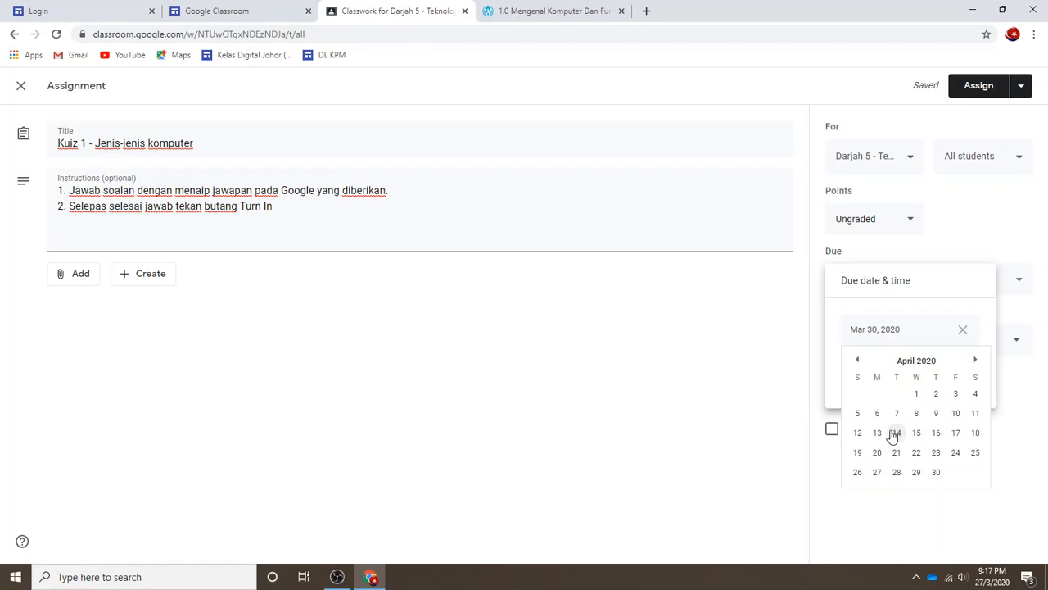
click(937, 415)
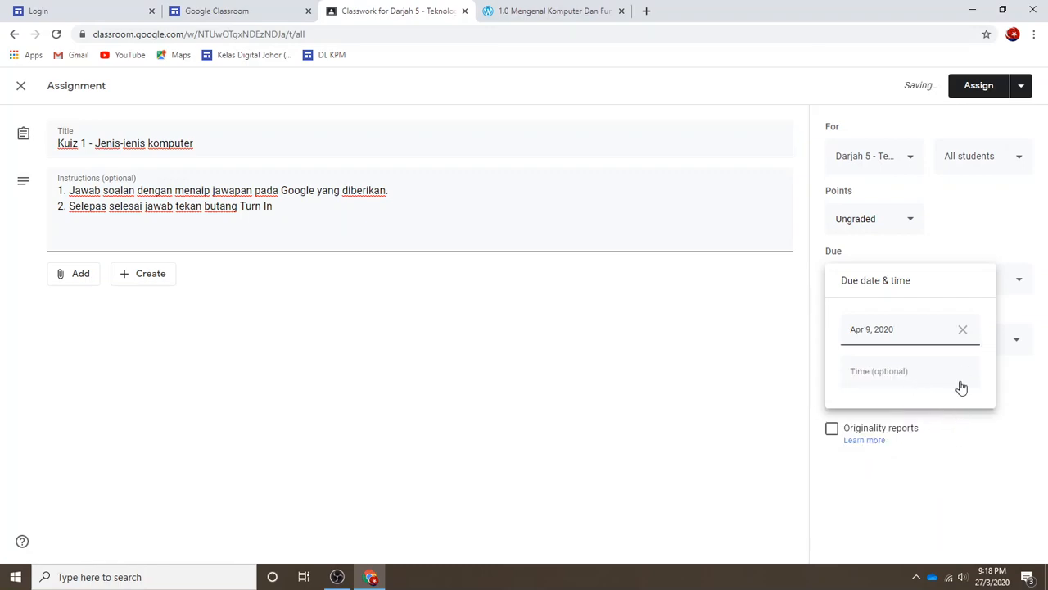
click(983, 448)
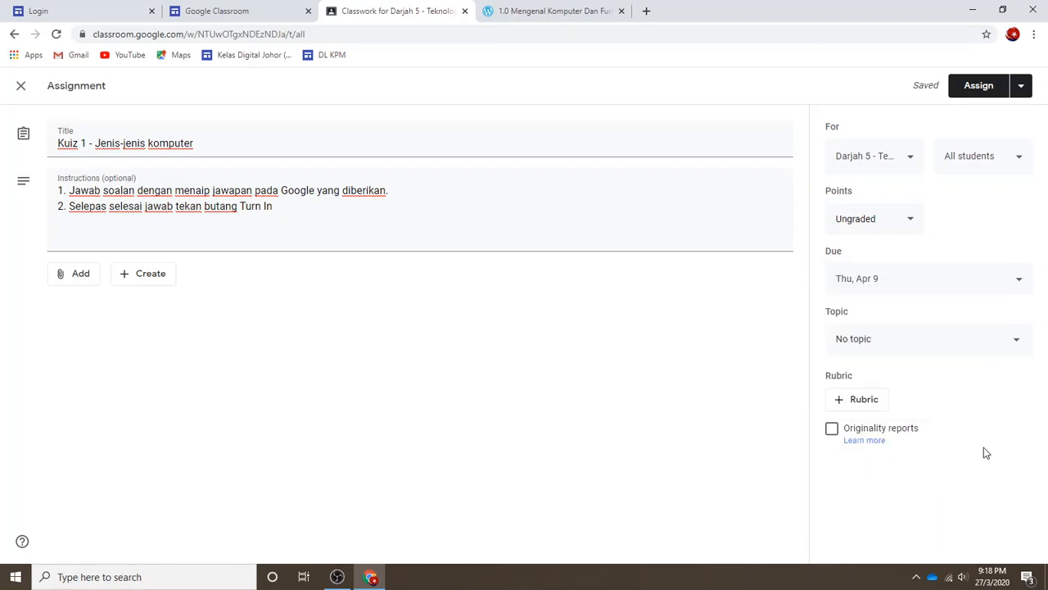
Step: Create the topic "Mengenal Komputer dan Fungsinya" for the assignment, based on the module PDF's title
click(954, 352)
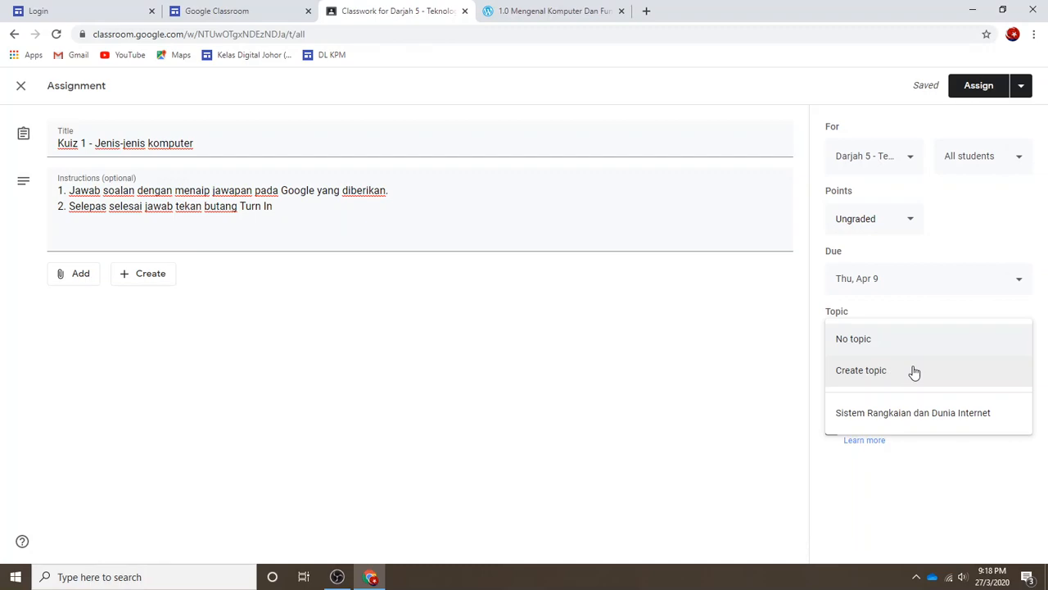
click(915, 373)
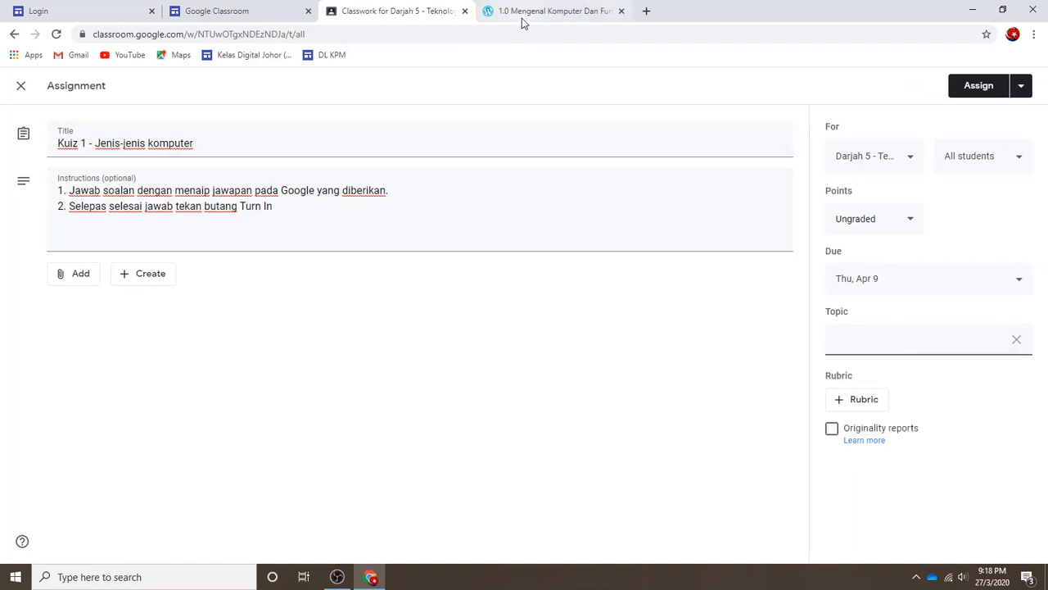
click(565, 13)
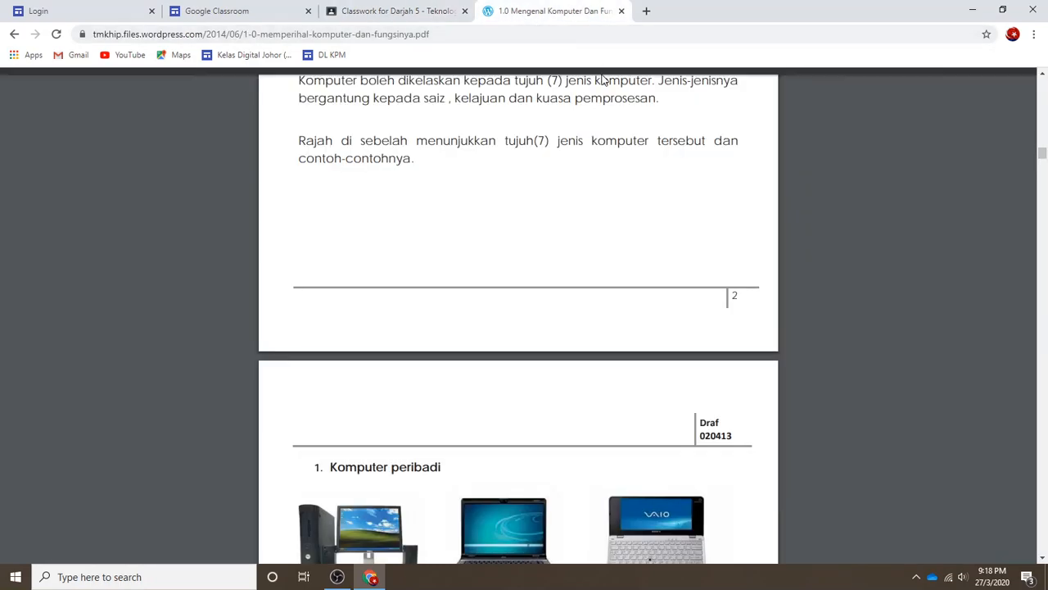
click(393, 11)
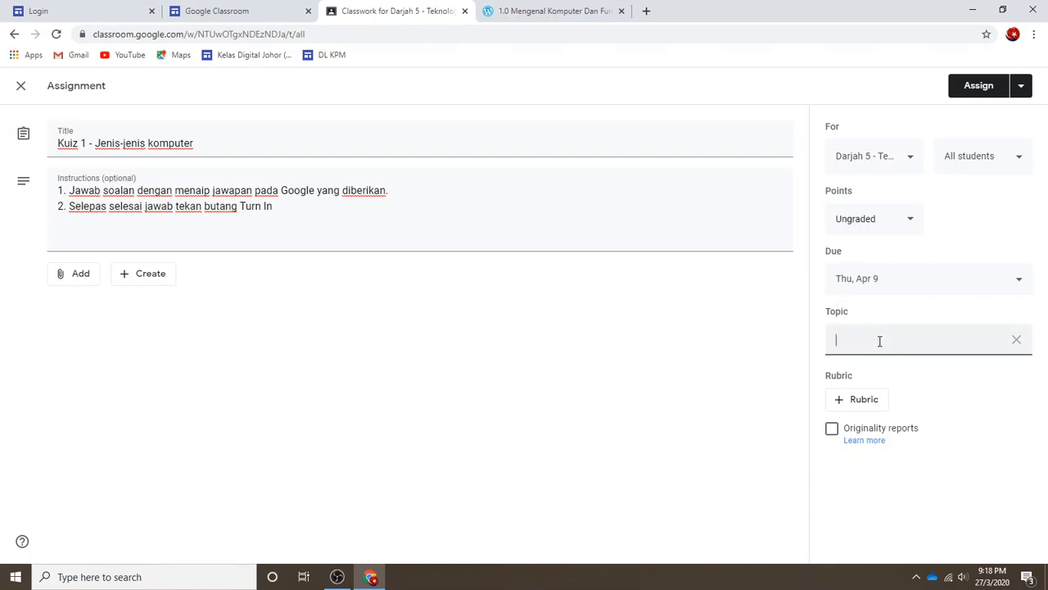
text(Mengenal Kpmputer dan Fungsinya)
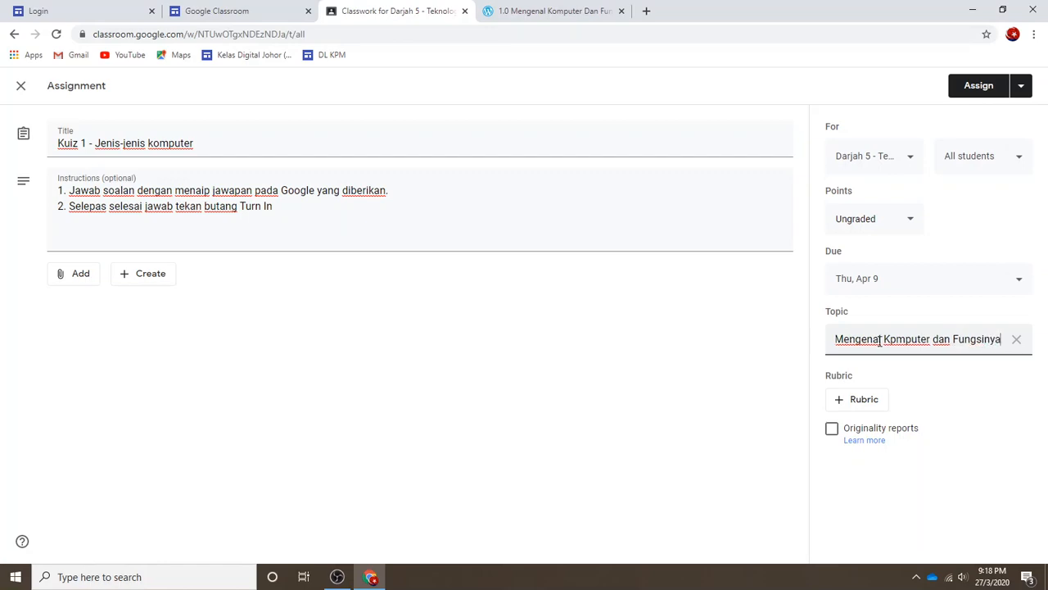
click(931, 491)
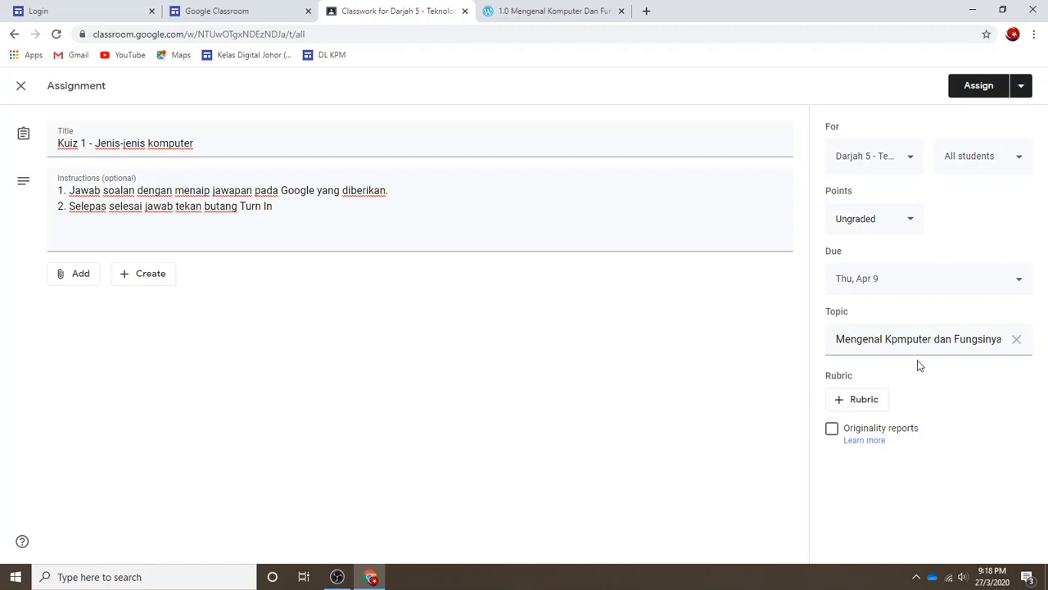
click(894, 339)
click(985, 484)
Step: Create a new Google Docs document as an attachment to the assignment
click(79, 282)
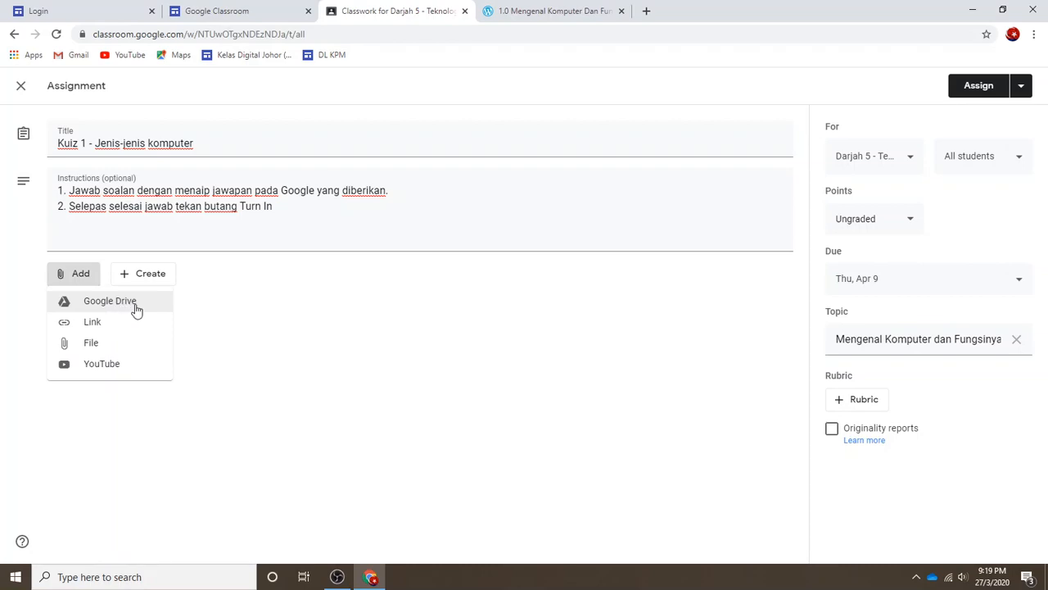
click(222, 307)
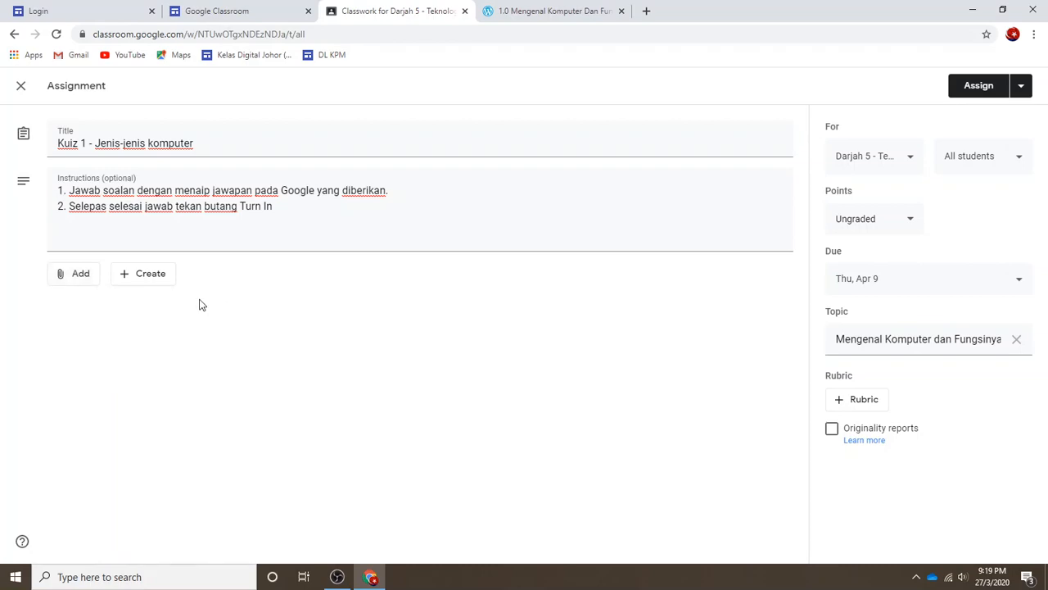
click(160, 282)
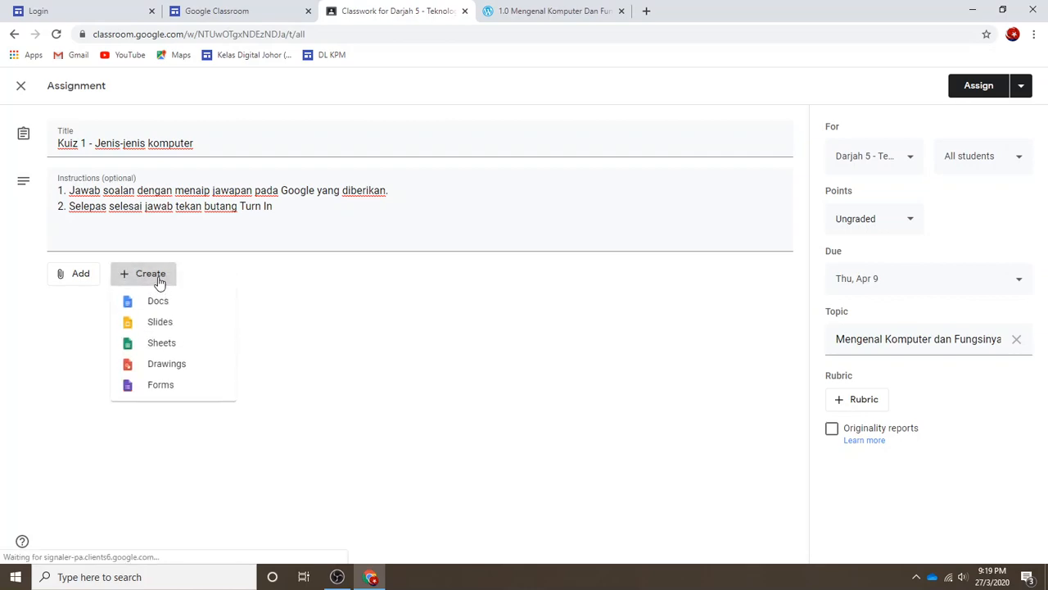
click(159, 301)
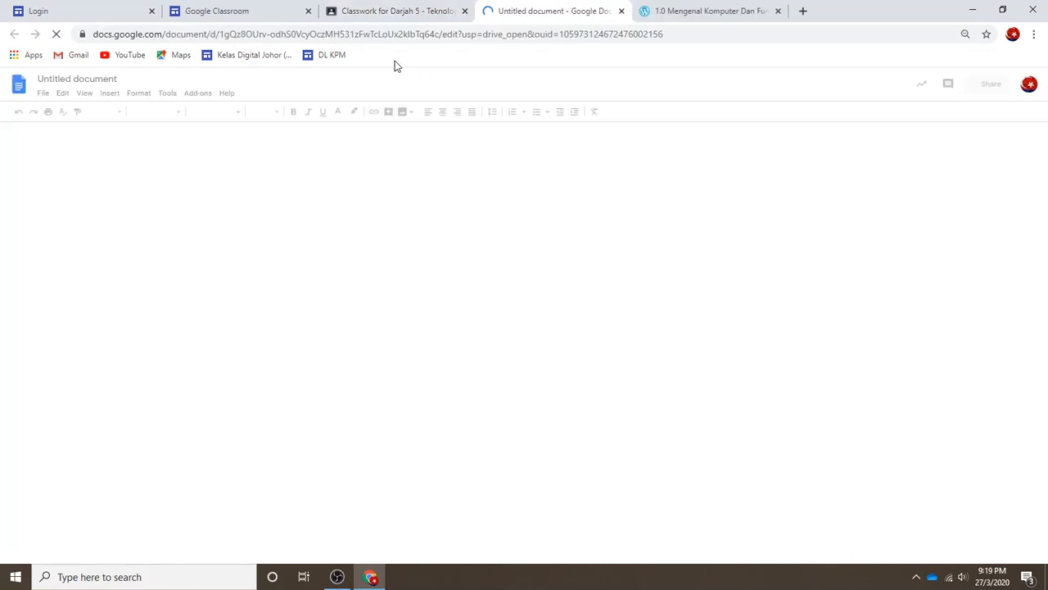
Step: Copy the assignment title and rename the new Google Docs document as "Kuiz 1 - Jenis-jenis komputer"
click(252, 22)
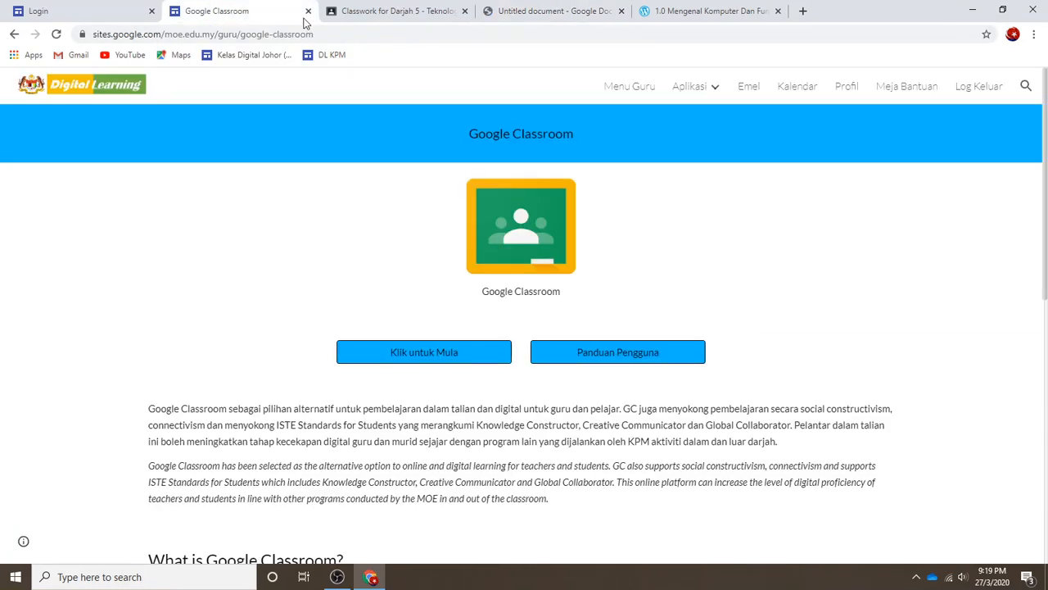
click(369, 17)
drag(218, 138, 55, 142)
key(ctrl+c)
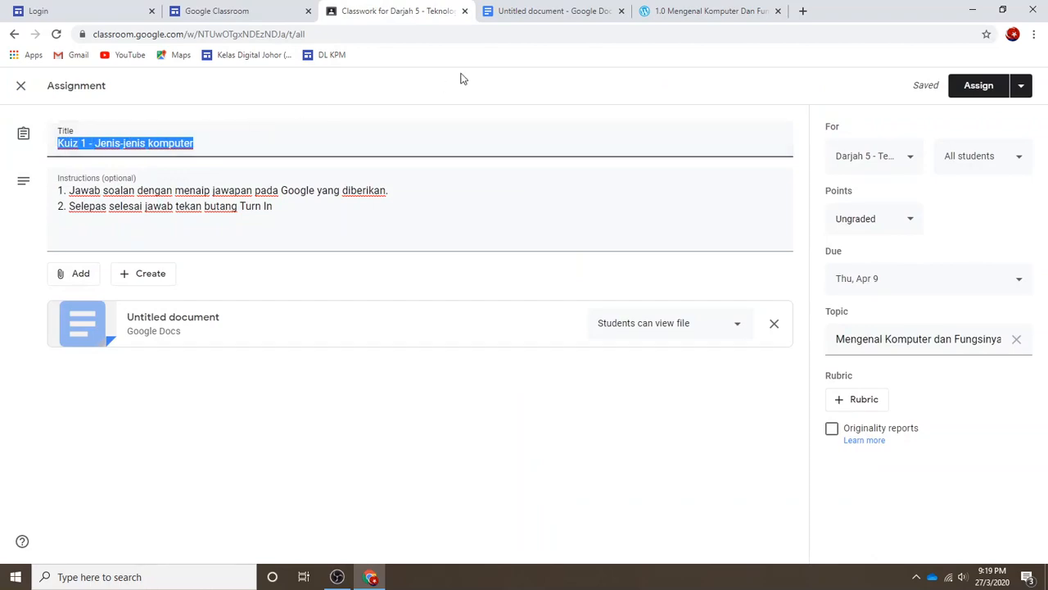
click(531, 11)
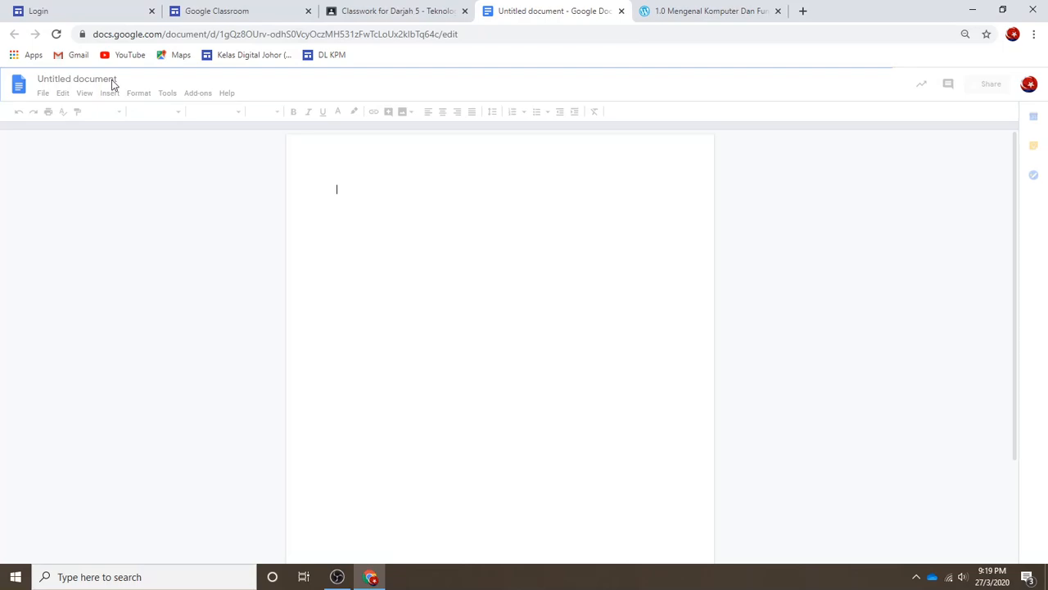
click(118, 79)
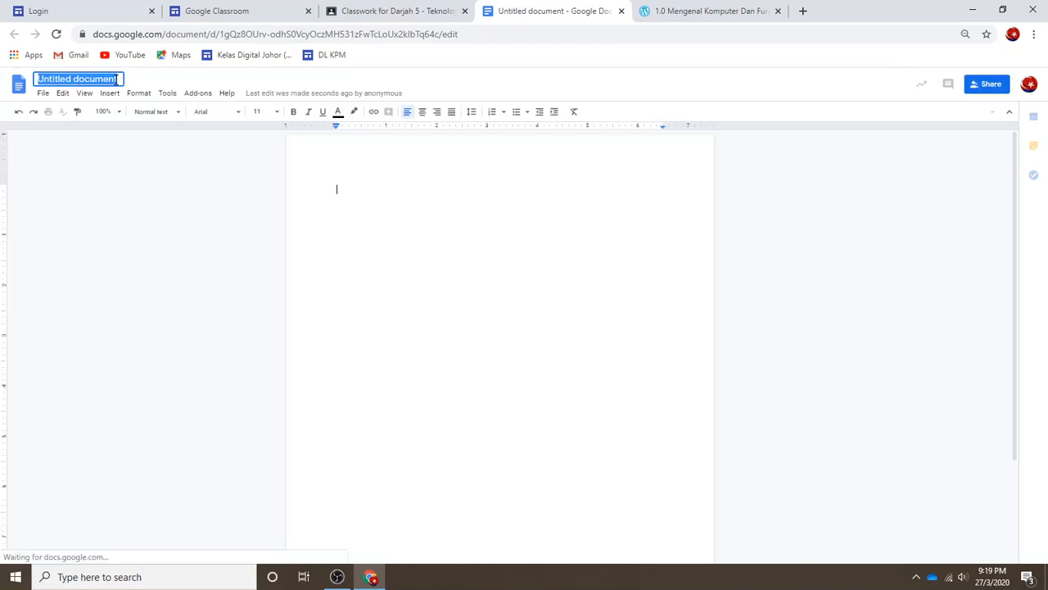
key(ctrl+v)
click(354, 189)
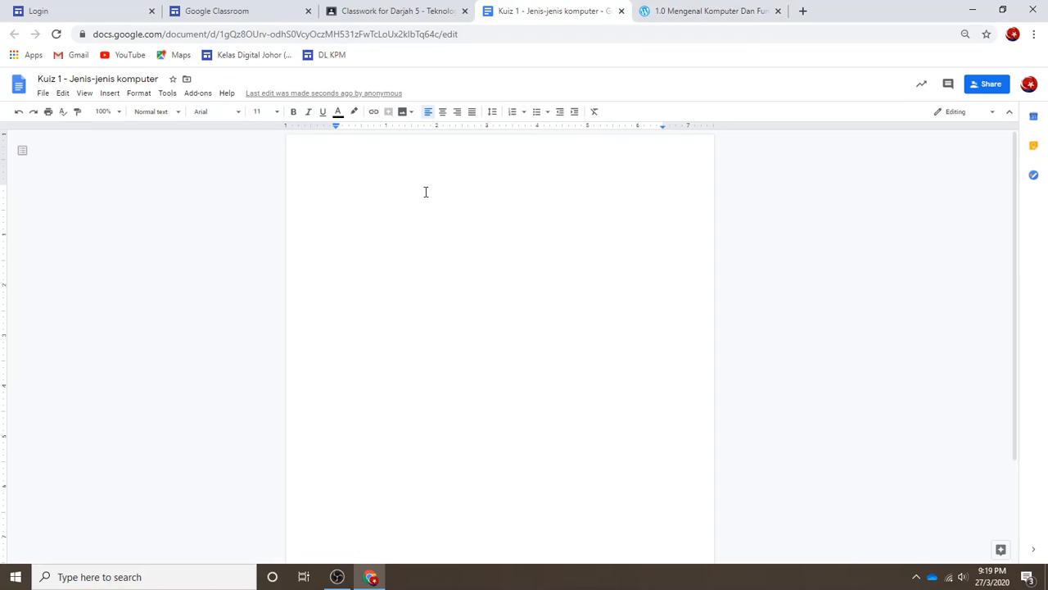
click(695, 12)
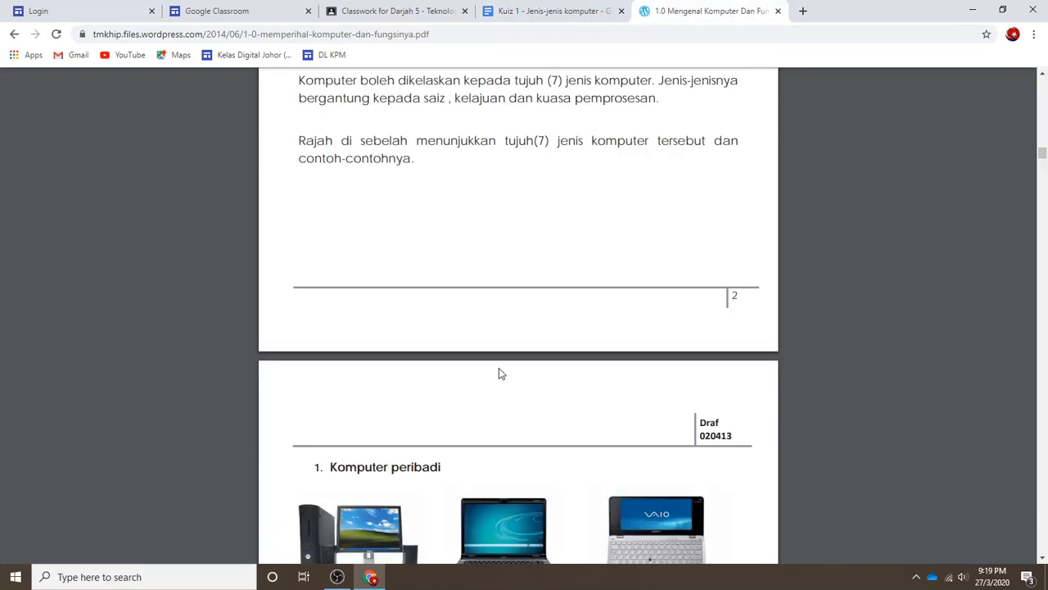
scroll(485, 386, down, 3)
scroll(484, 391, up, 1)
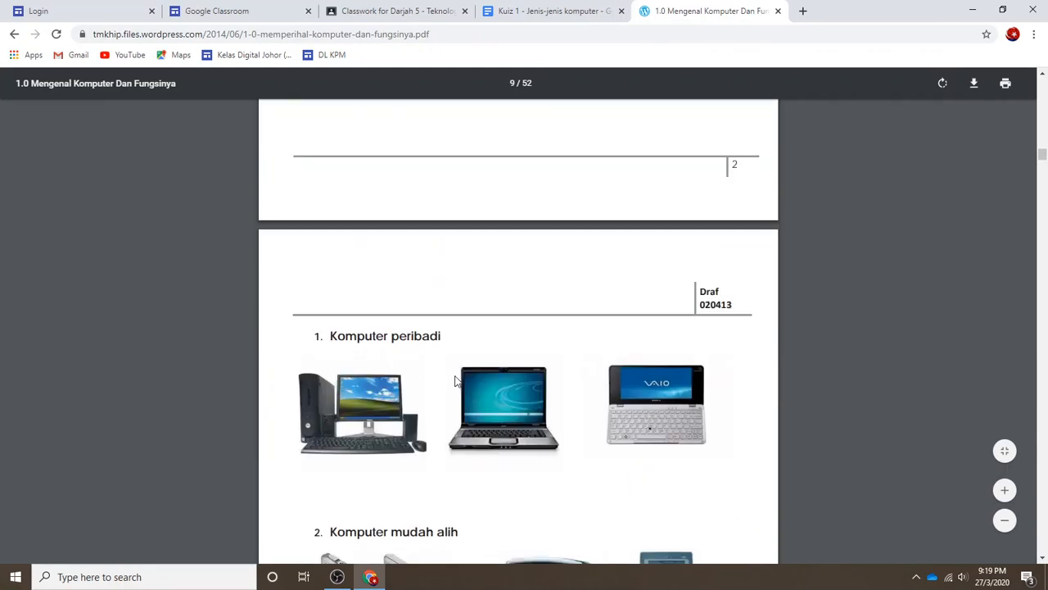
click(553, 11)
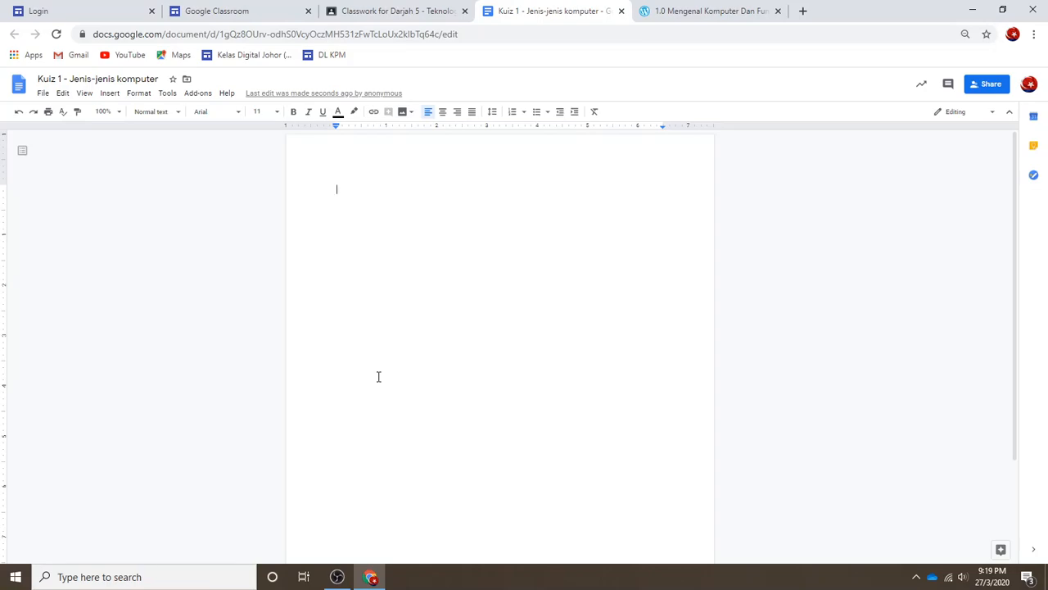
text(N)
key(BackSpace)
Step: Look through the module PDF's illustrated computer types and the activity pages after them for quiz question material
click(702, 12)
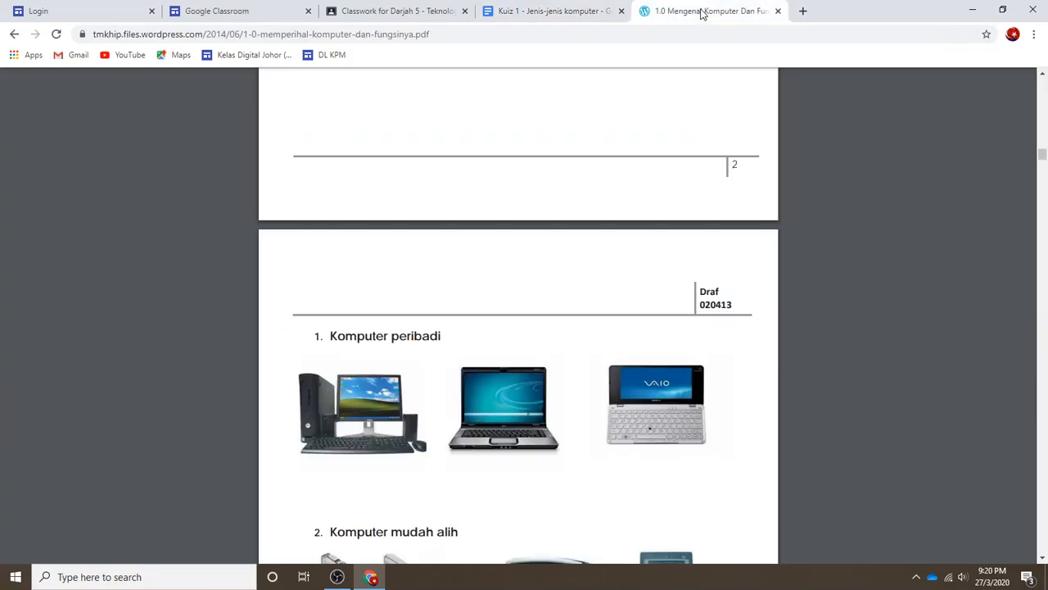
scroll(471, 320, down, 12)
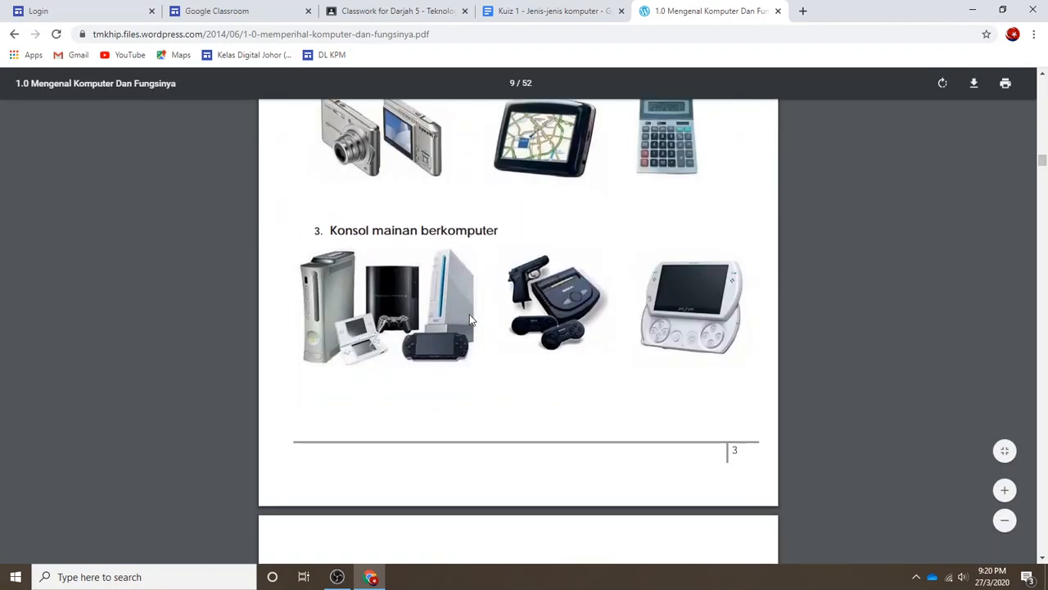
scroll(470, 319, down, 10)
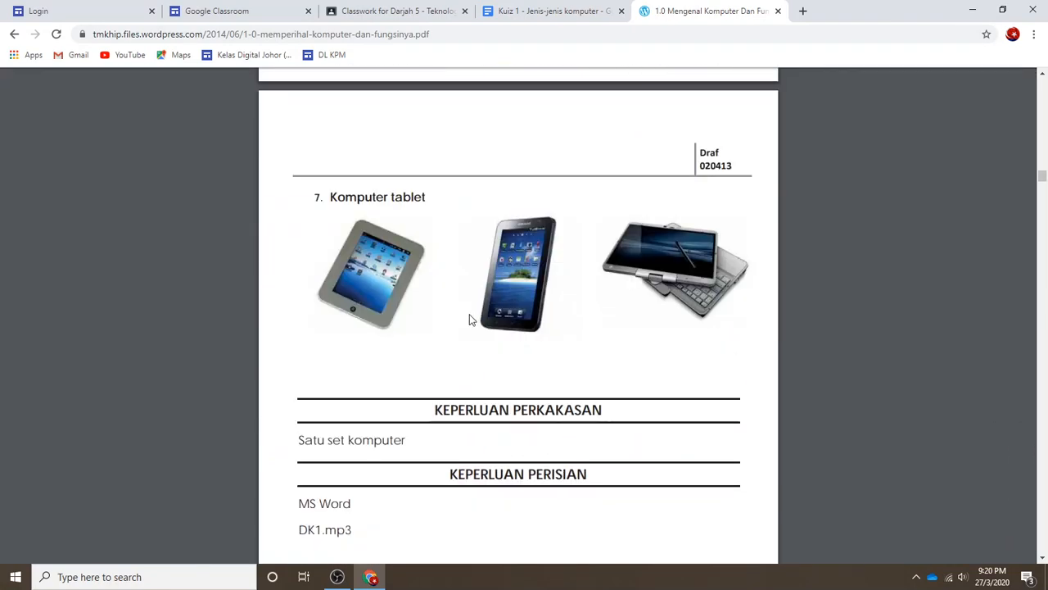
scroll(470, 319, down, 4)
scroll(469, 320, up, 3)
scroll(470, 319, down, 11)
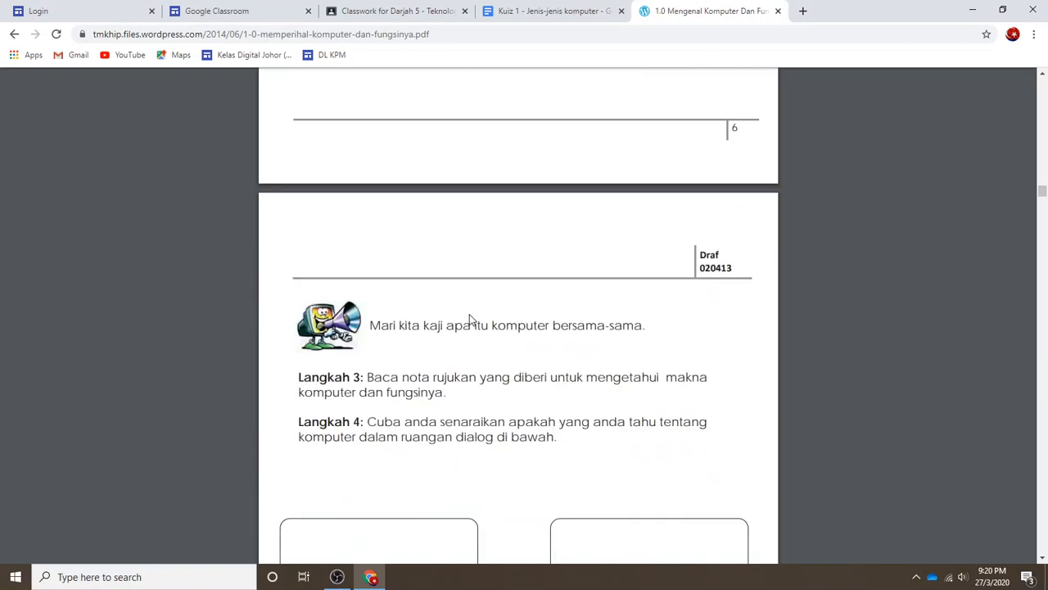
scroll(470, 318, down, 9)
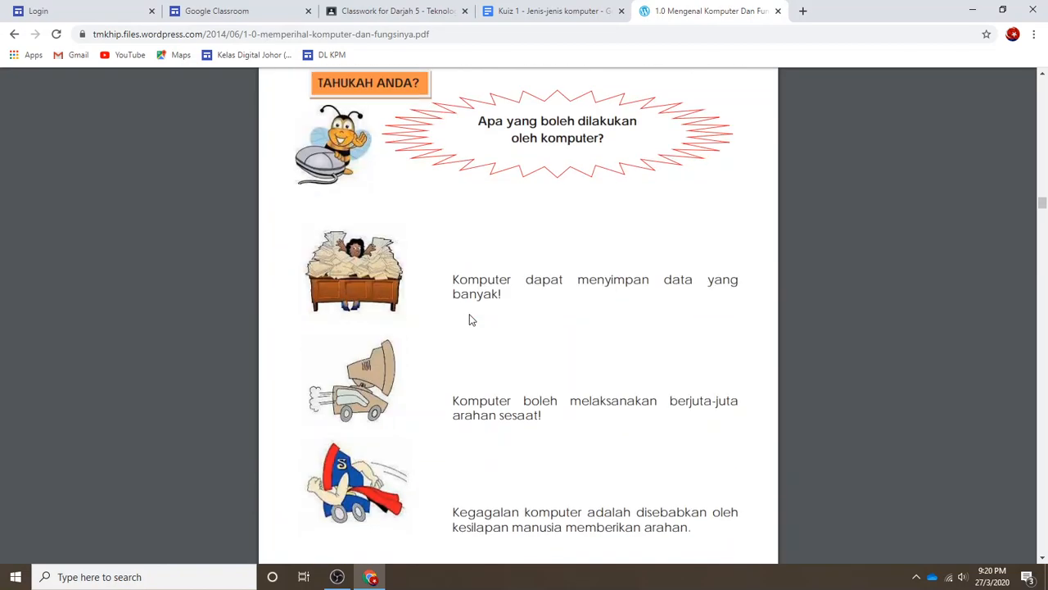
scroll(471, 319, down, 12)
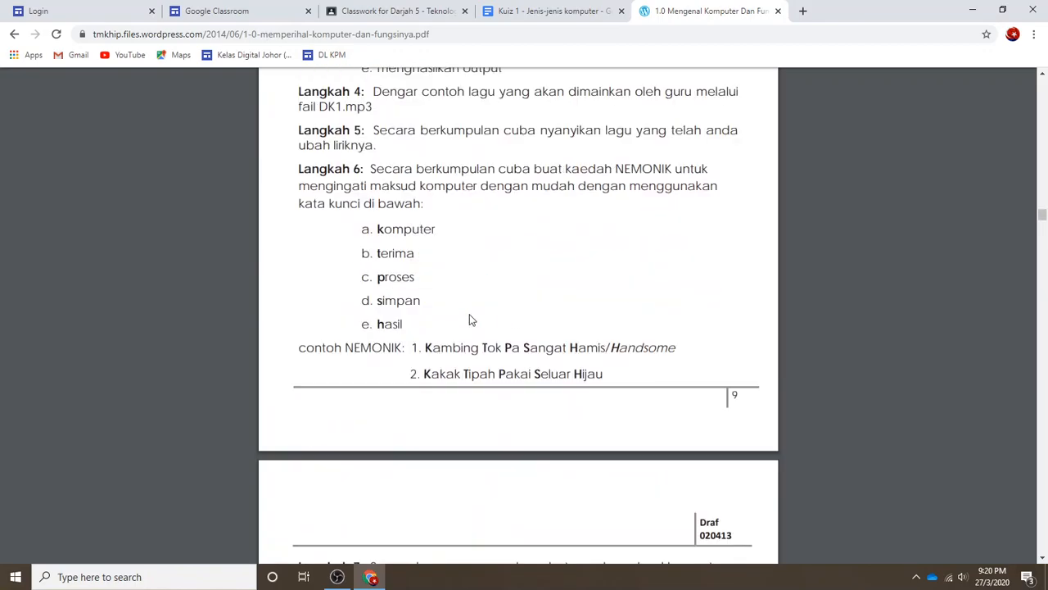
scroll(470, 319, up, 20)
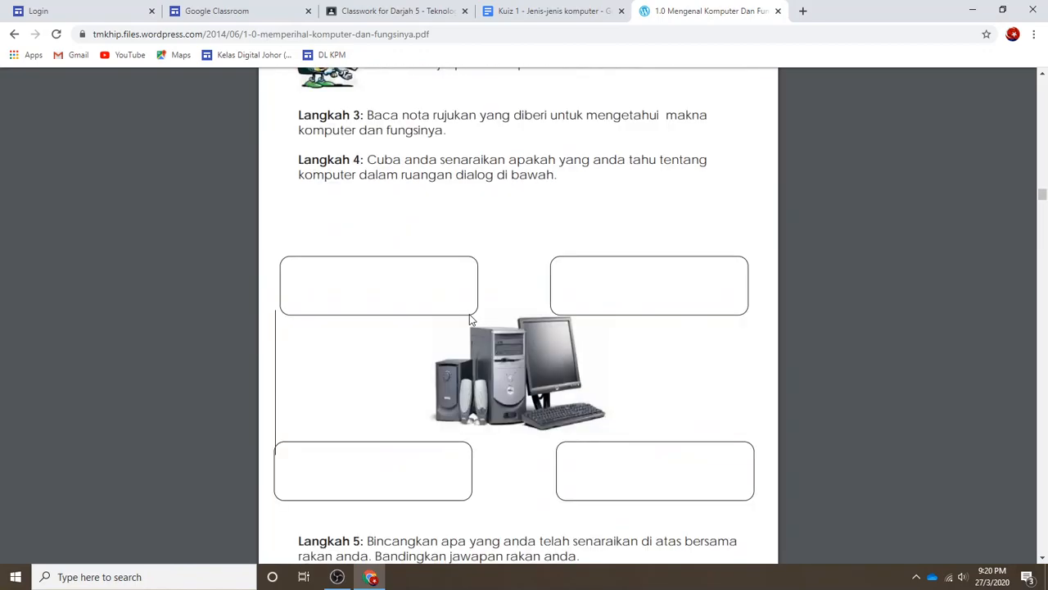
scroll(470, 320, up, 6)
scroll(470, 319, up, 20)
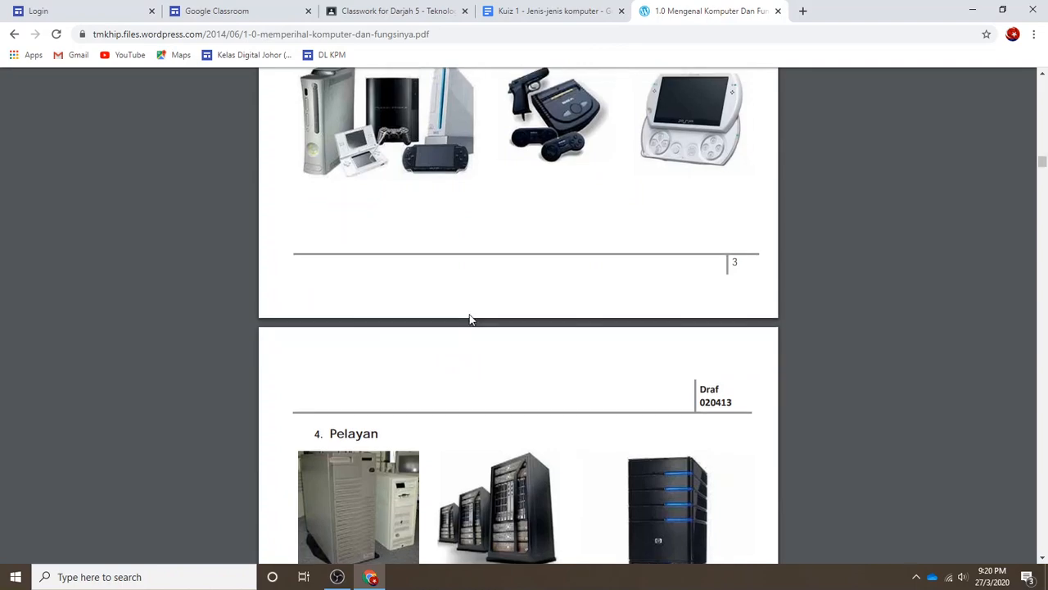
scroll(469, 319, up, 2)
scroll(470, 315, down, 8)
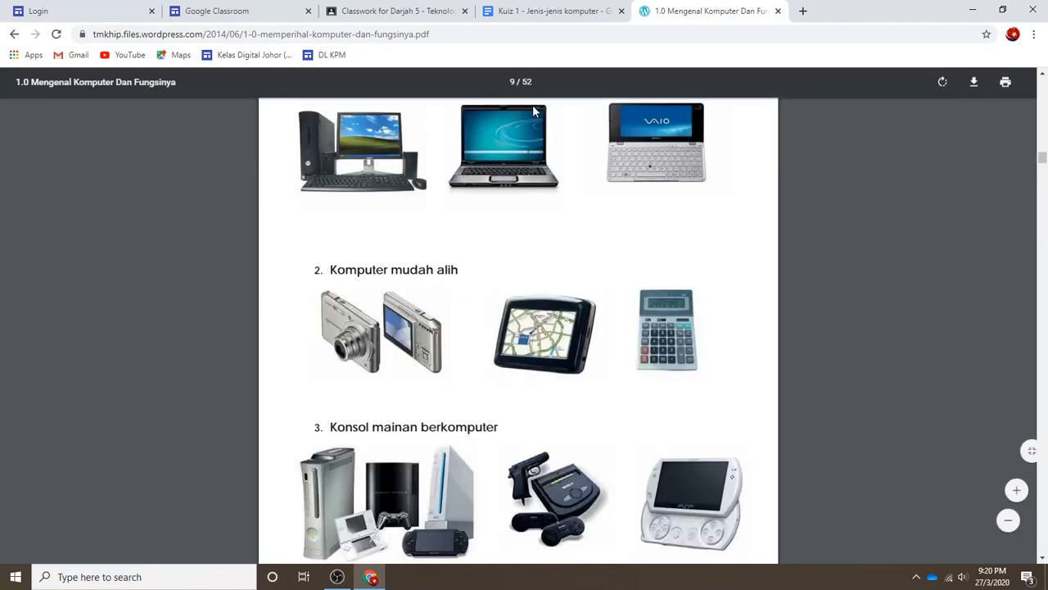
scroll(468, 191, up, 3)
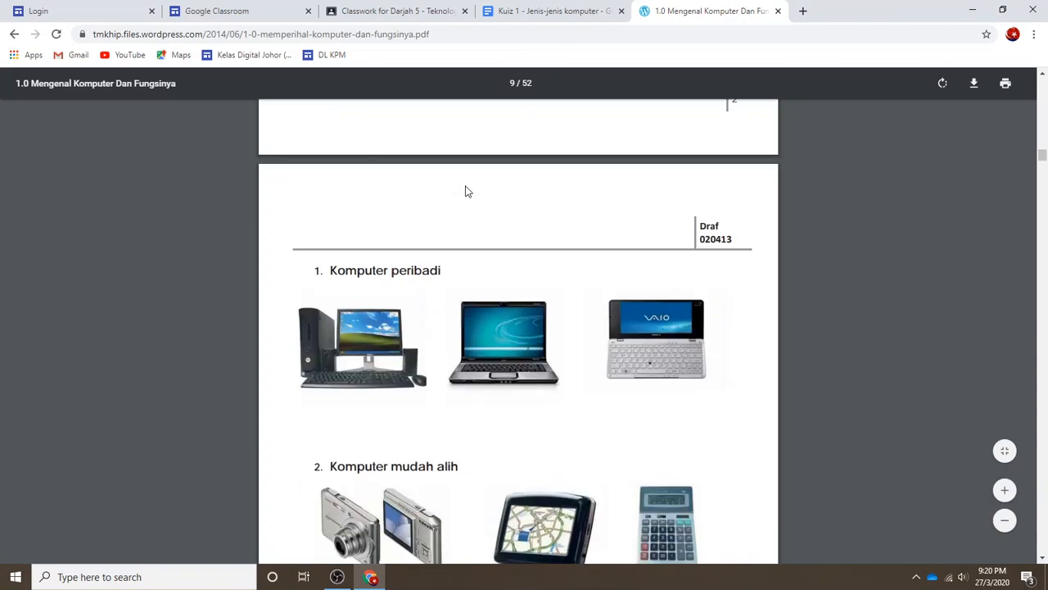
Step: Write "Berikan contoh-contoh komputer peribadi" as item 1 of a numbered list in the quiz document and start item 2
click(544, 12)
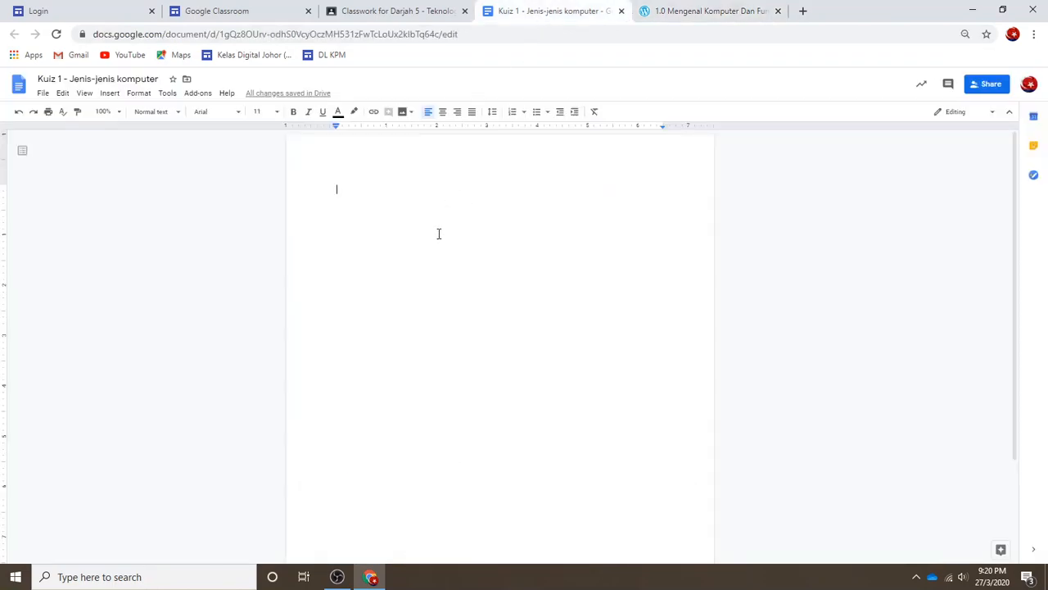
text(1. Berikan)
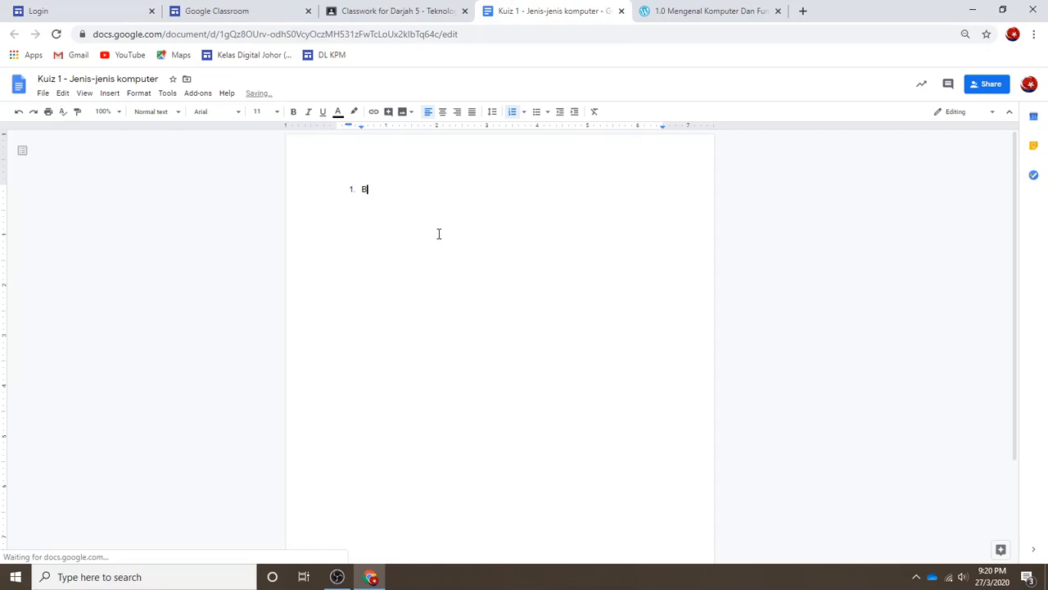
text( contoh-contoh)
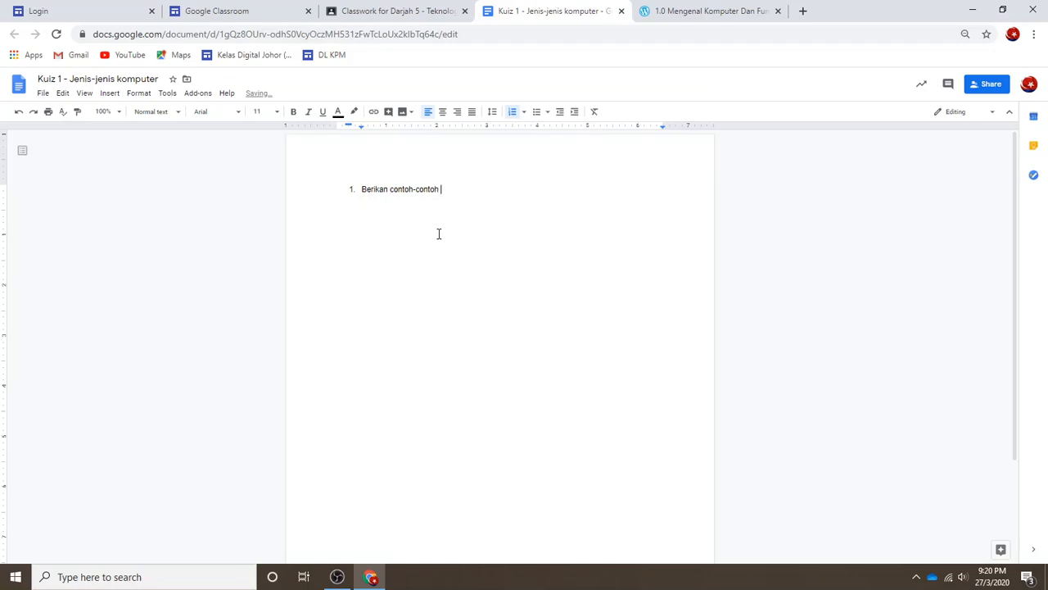
text( komputer peribadui)
key(Return)
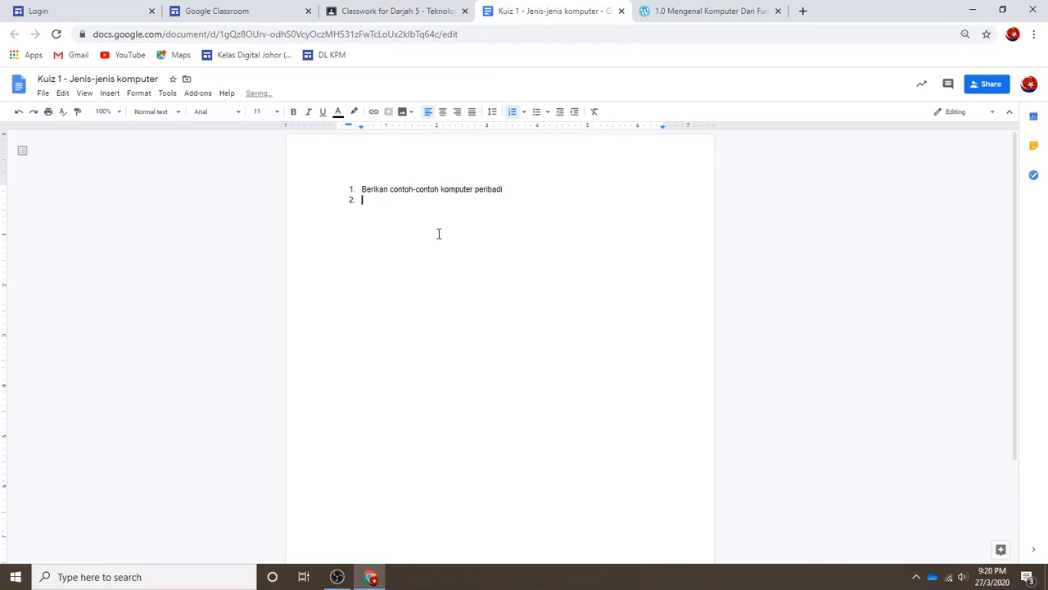
Step: Copy the first question's text into item 2 of the numbered list
click(697, 11)
click(524, 10)
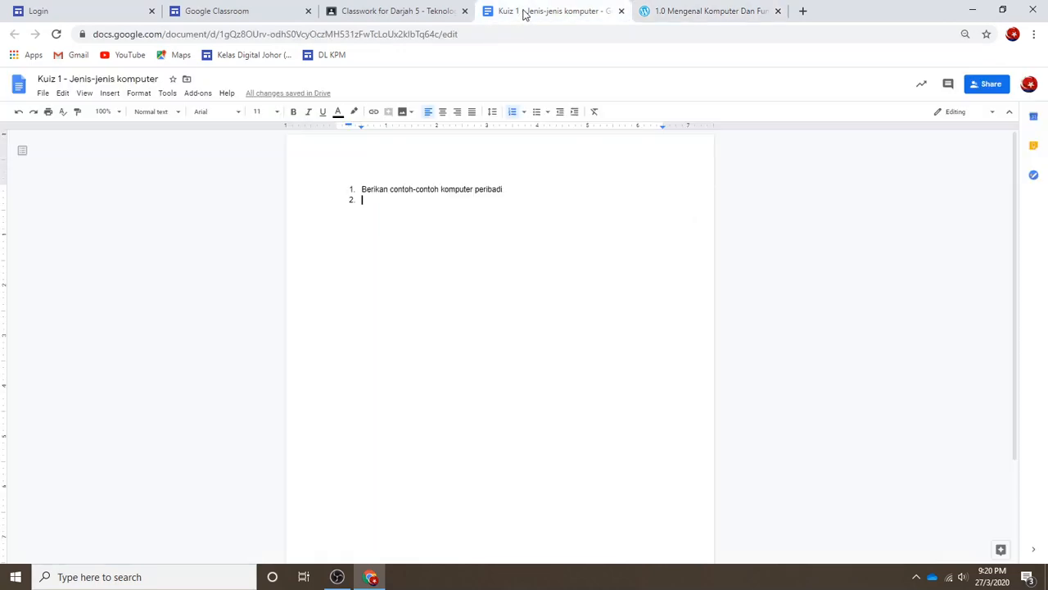
drag(451, 189, 363, 187)
key(ctrl+c)
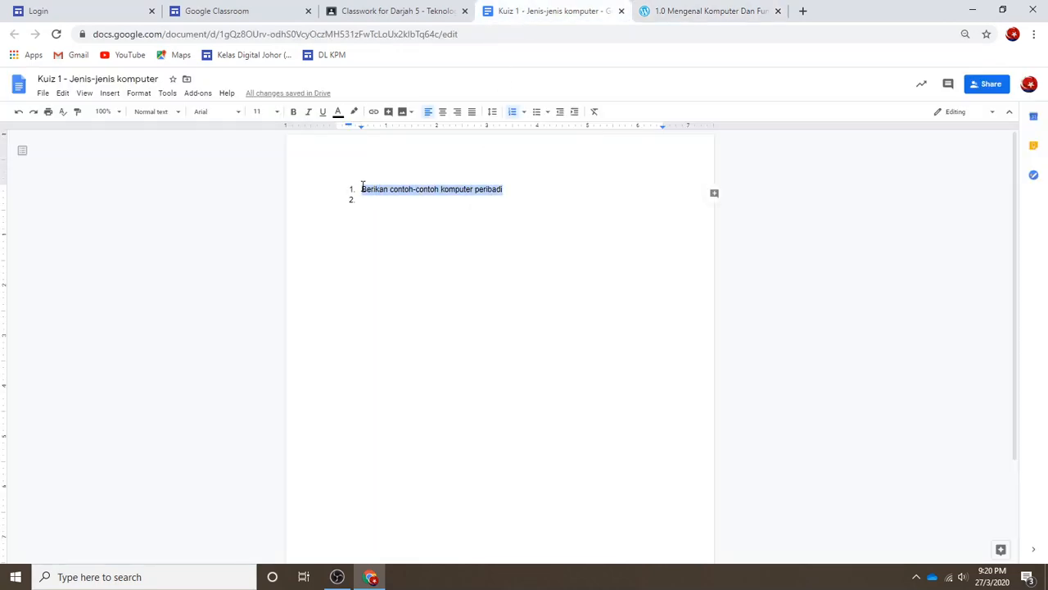
click(380, 203)
key(ctrl+v)
Step: Insert the word "dua" before "contoh-contoh" in both questions
click(389, 189)
text(dua)
click(390, 200)
text(dua)
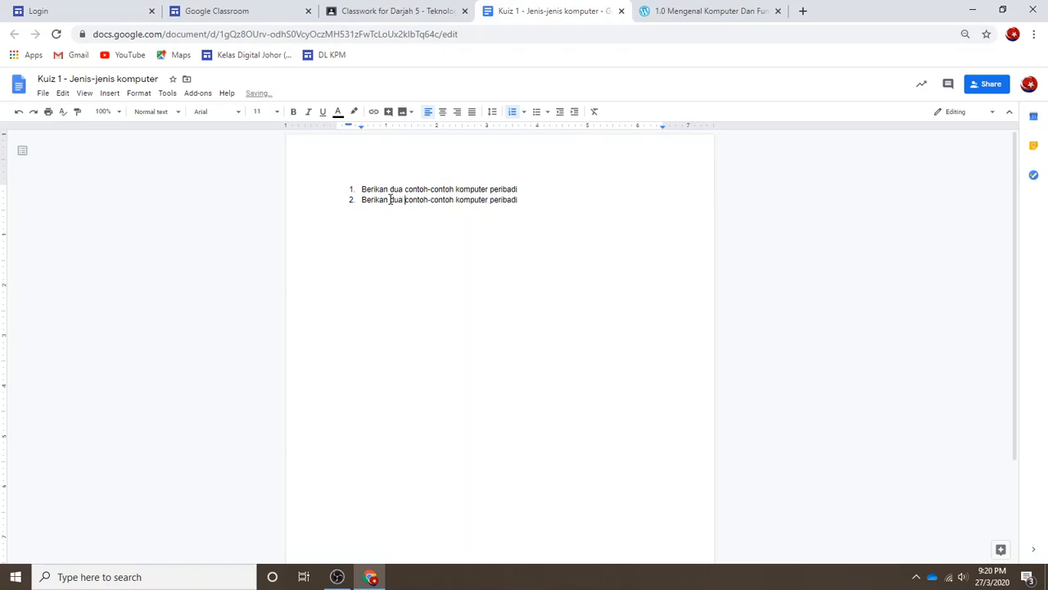
Step: Replace "peribadi" with "mudah alih" in the second question and start item 3
double_click(509, 200)
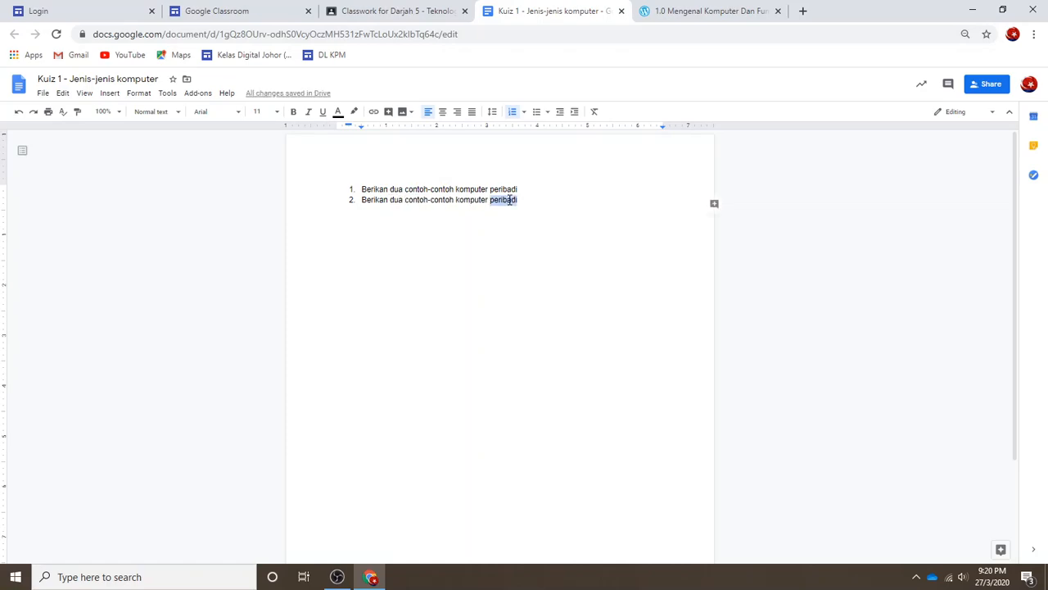
text(mudah a)
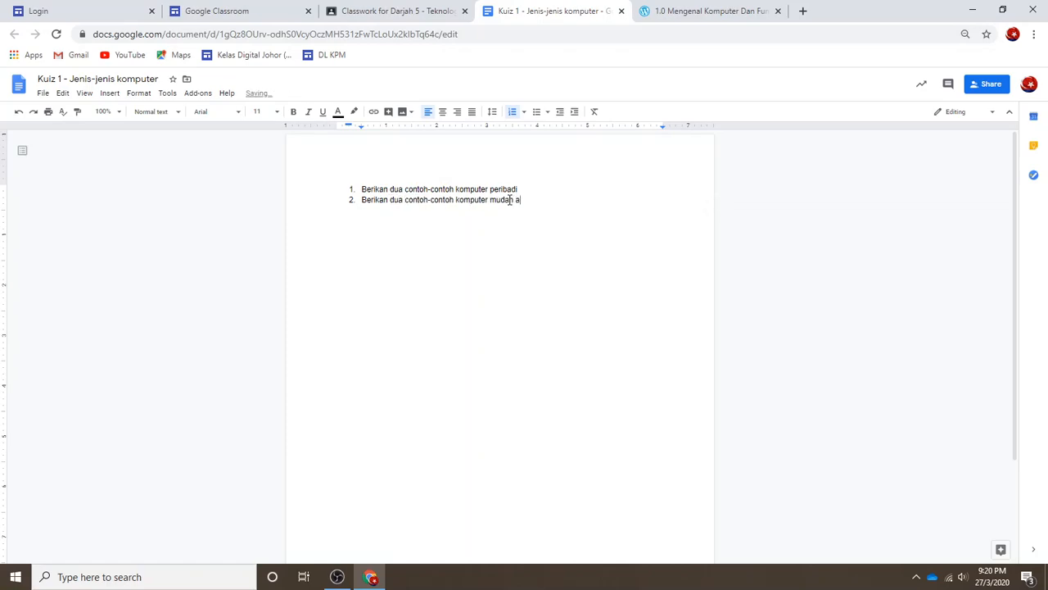
text(lih)
key(Return)
Step: Check the third computer type in the module PDF and copy the second question's text into item 3 of the quiz document
click(712, 12)
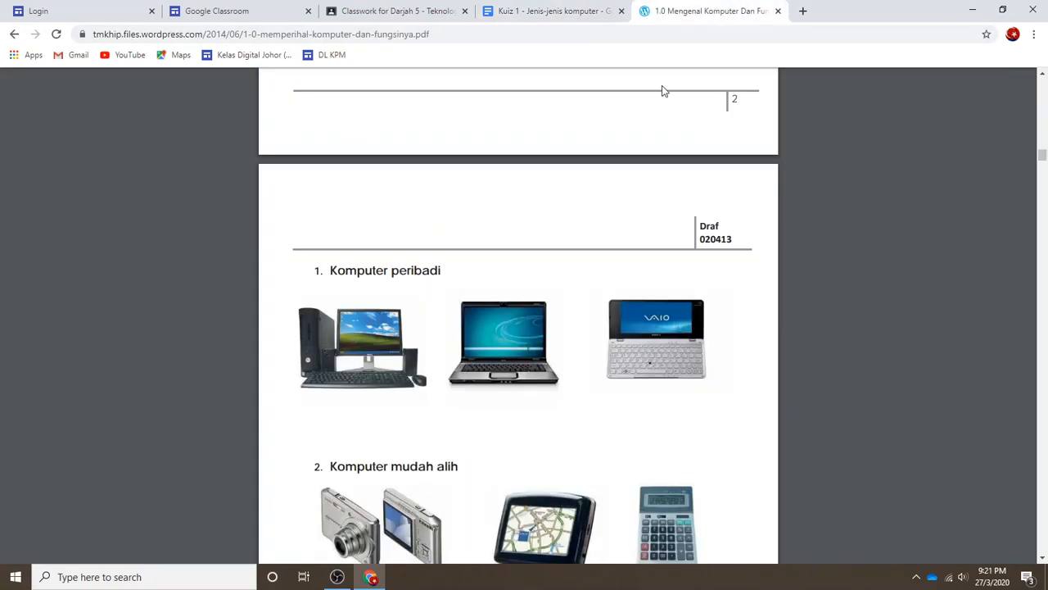
scroll(490, 320, down, 3)
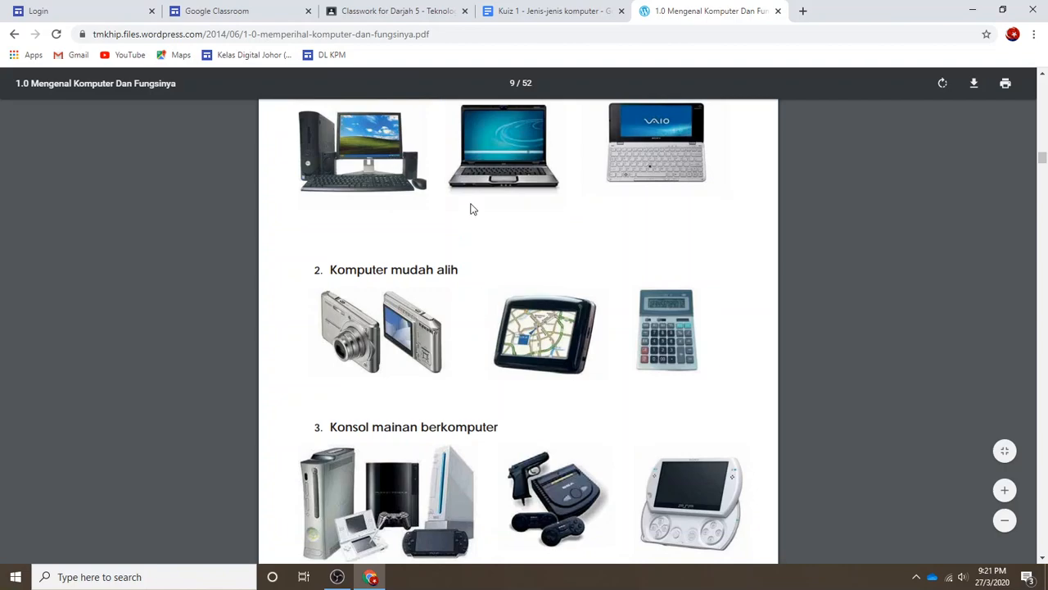
click(524, 11)
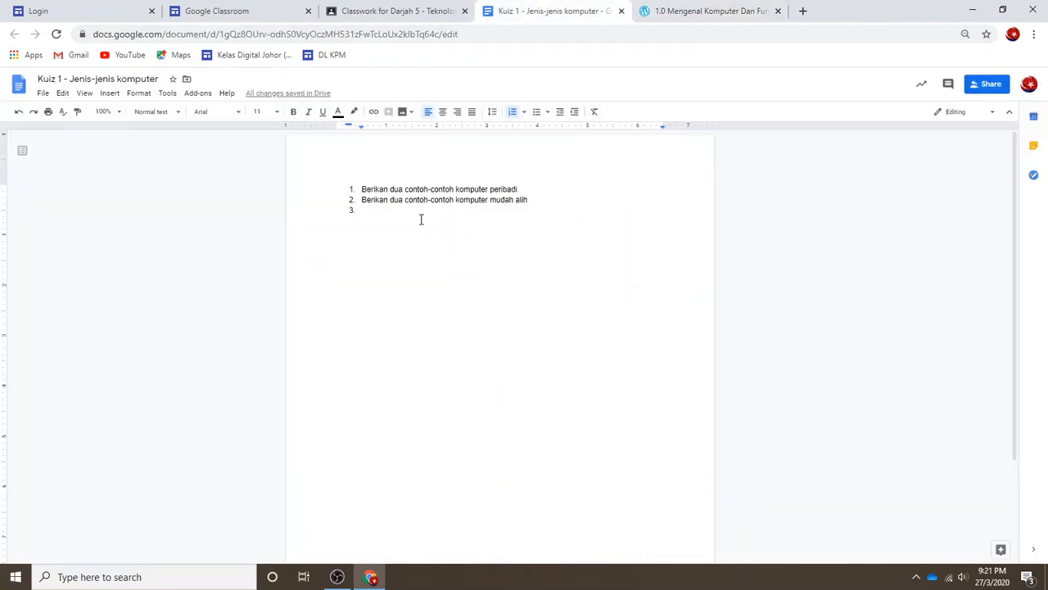
drag(528, 200, 363, 201)
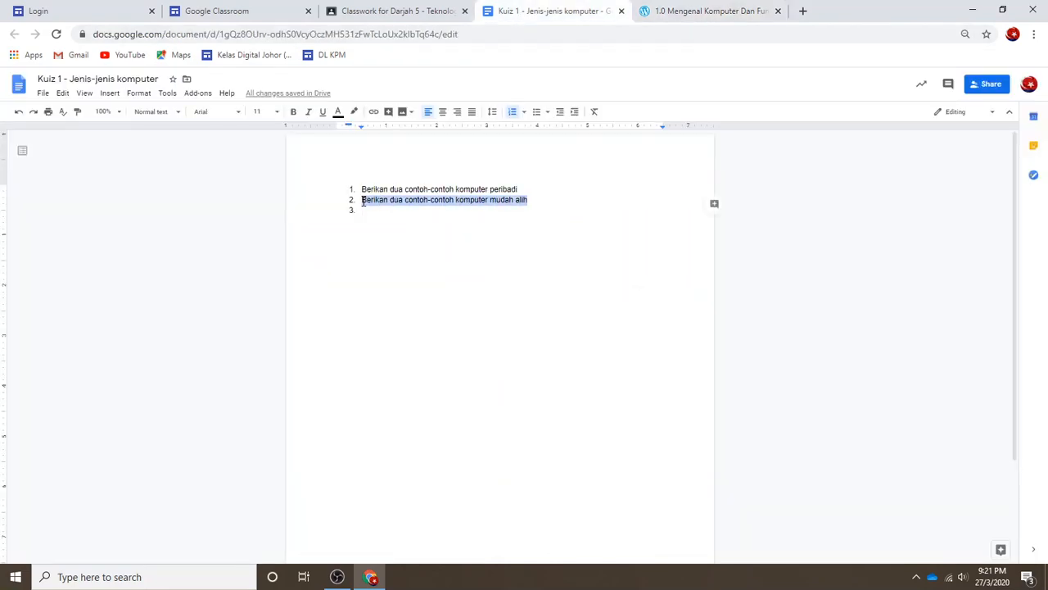
key(ctrl+c)
click(378, 211)
key(ctrl+v)
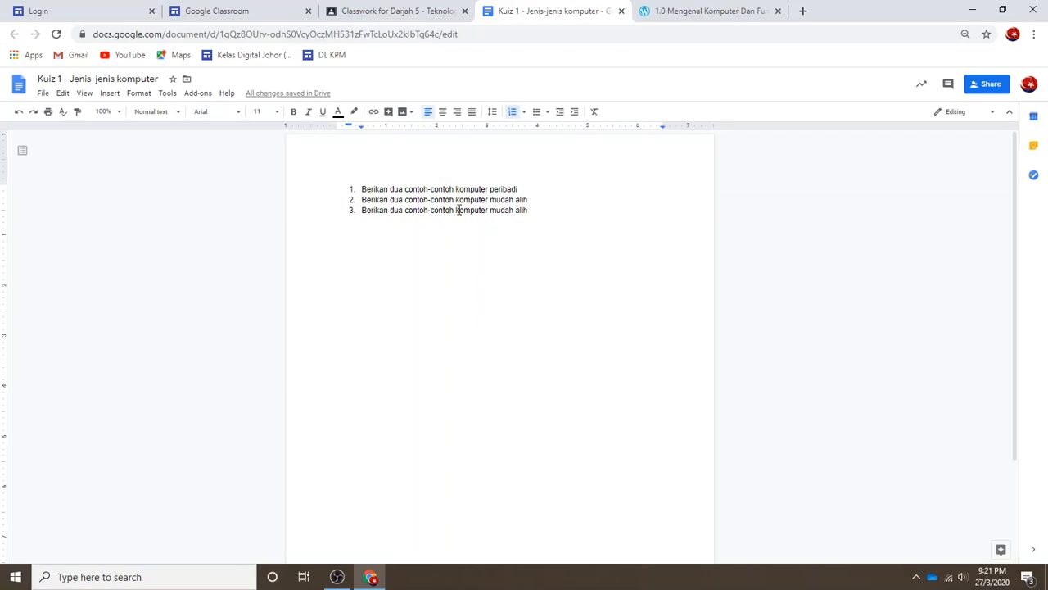
Step: Insert "konsol permainan" before "komputer" in the third question
click(456, 209)
text(kono)
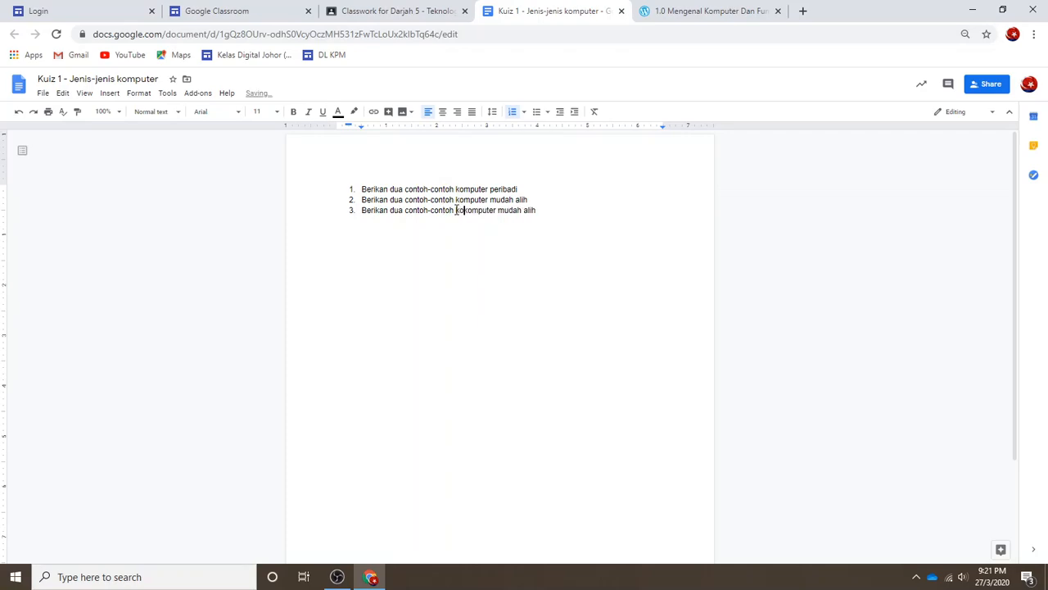
key(BackSpace)
text(sol permainan)
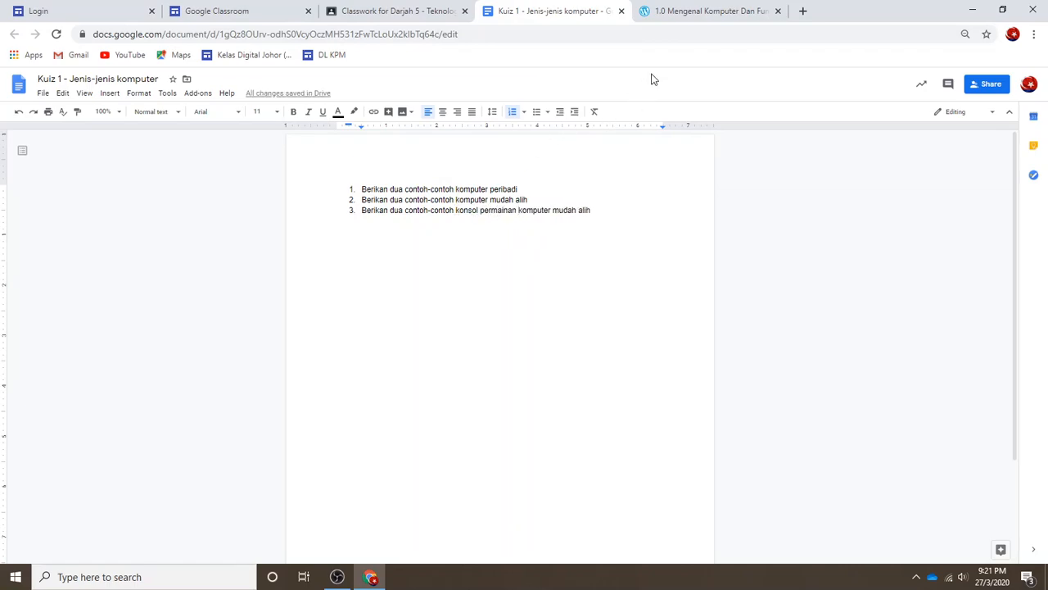
Step: Check the fourth computer type in the module PDF and duplicate the third question's text as item 4 of the quiz document
click(688, 11)
scroll(549, 305, down, 3)
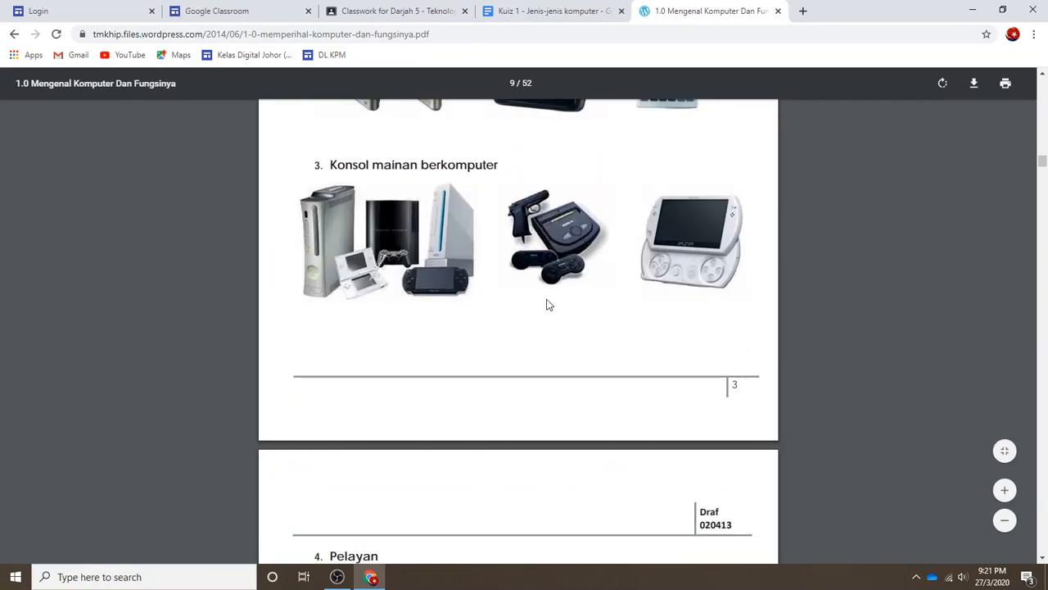
scroll(549, 304, down, 2)
scroll(549, 305, down, 2)
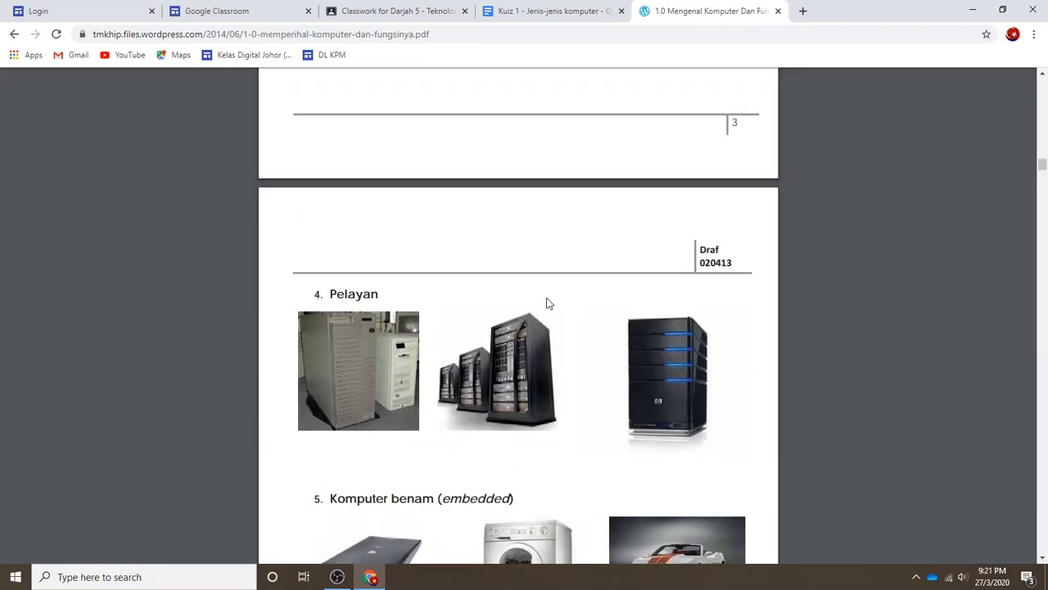
click(577, 17)
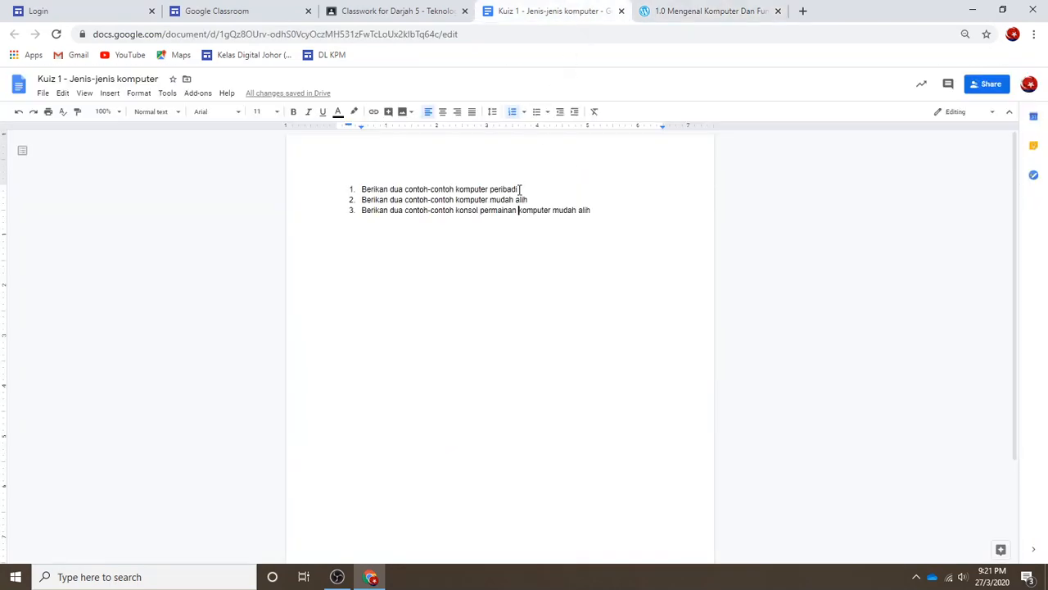
drag(602, 214, 361, 207)
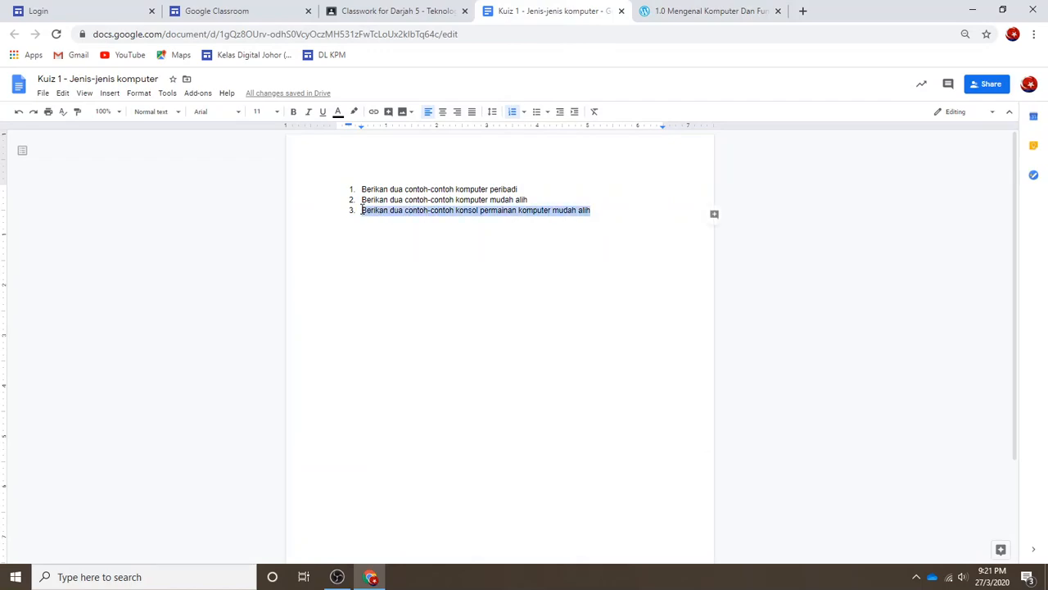
click(608, 213)
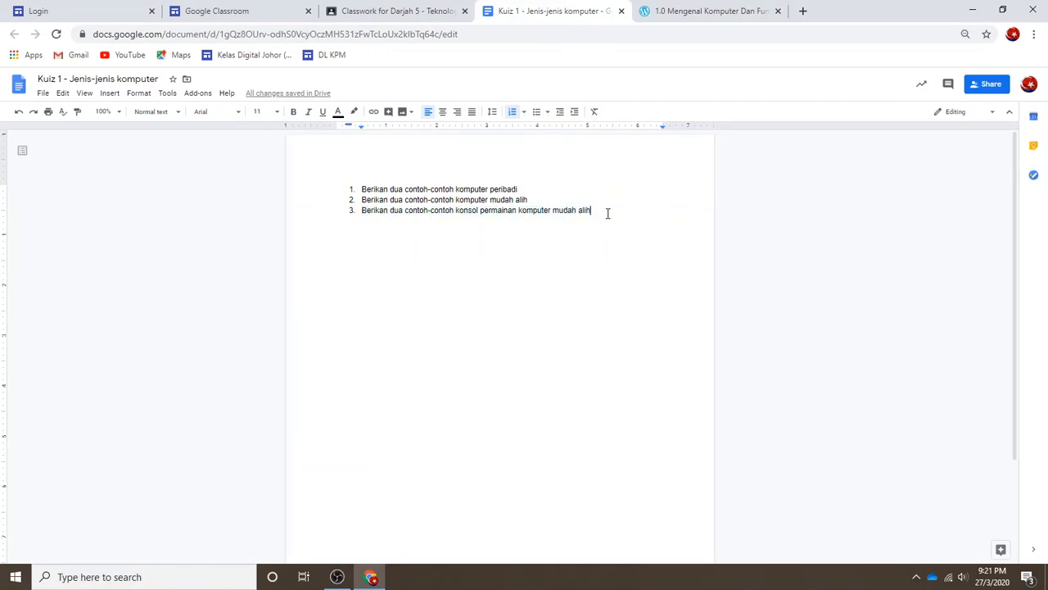
key(Return)
key(ctrl+v)
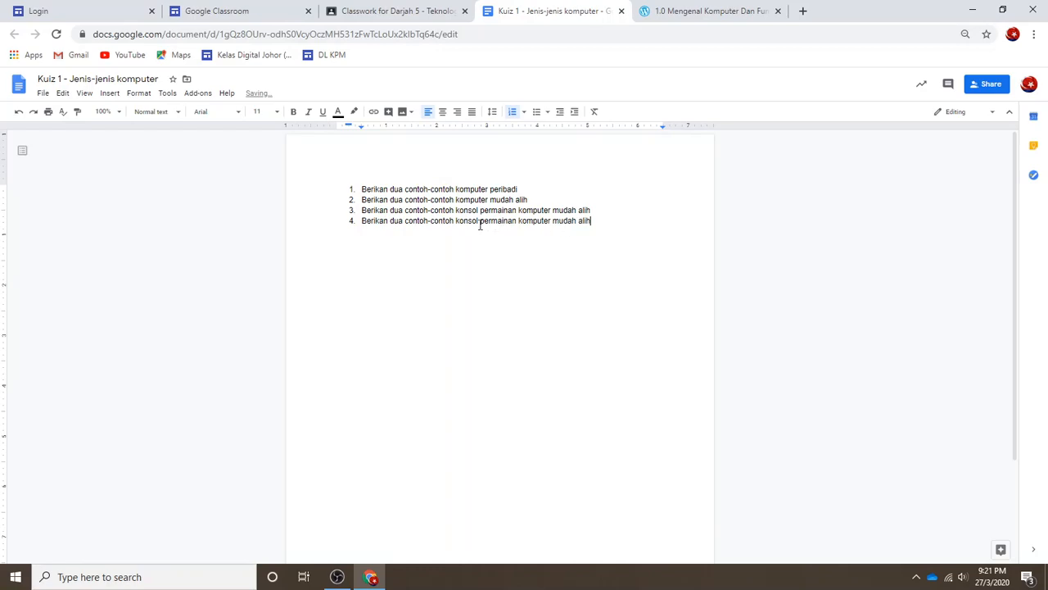
Step: Replace "konsol permainan komputer" with "pelayan" in the fourth question
drag(456, 220, 555, 221)
text(pelayan)
click(455, 221)
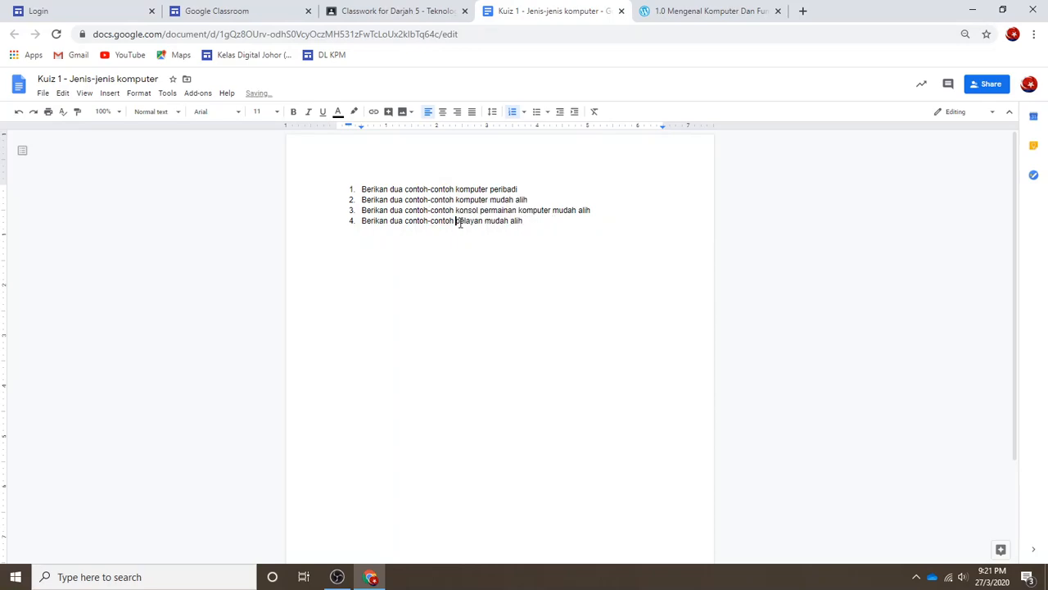
Step: Check the fifth computer type in the module PDF and paste the copied question text as item 5 of the quiz document
click(685, 11)
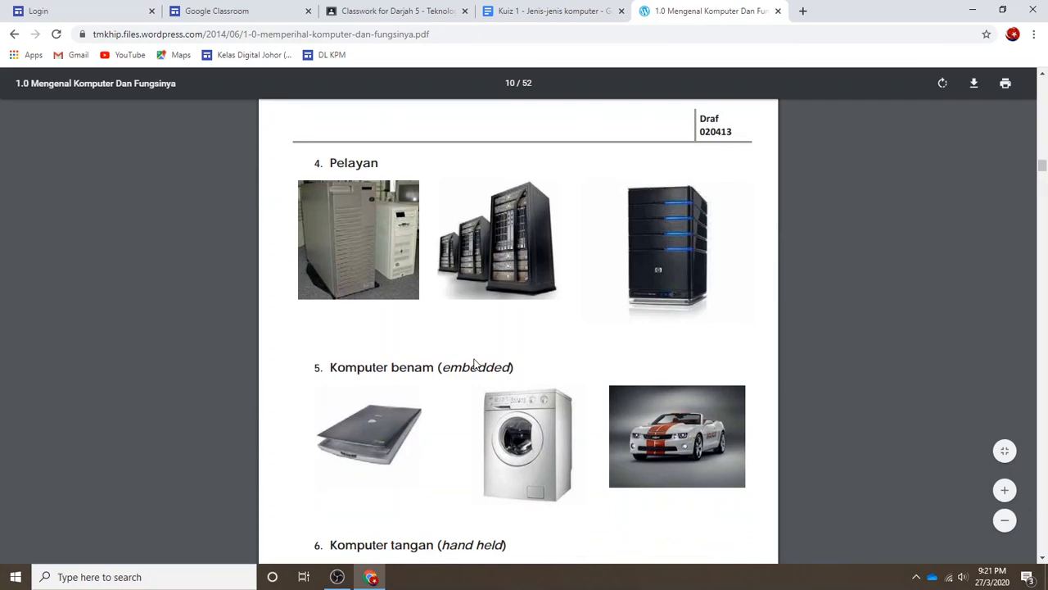
click(546, 11)
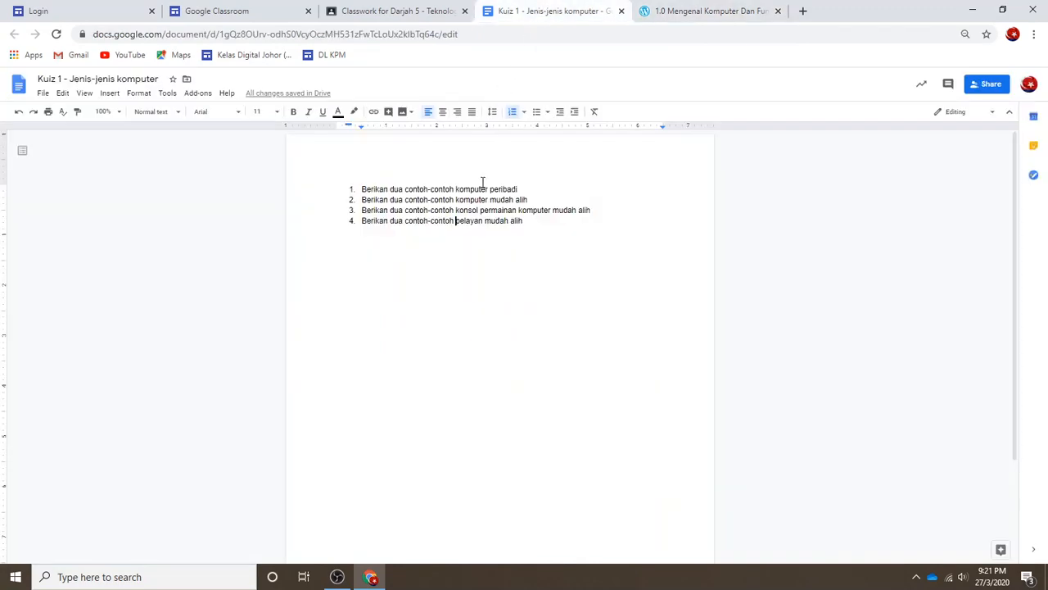
click(526, 221)
key(Return)
key(ctrl+v)
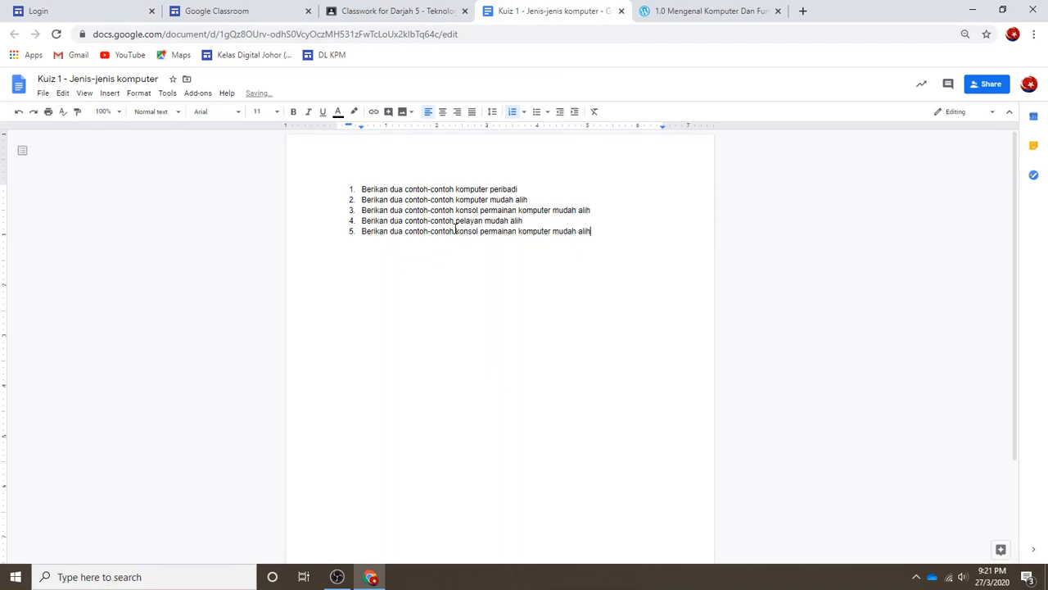
Step: Change the fifth question's wording so that it ends with "komputer benam"
drag(456, 231, 516, 236)
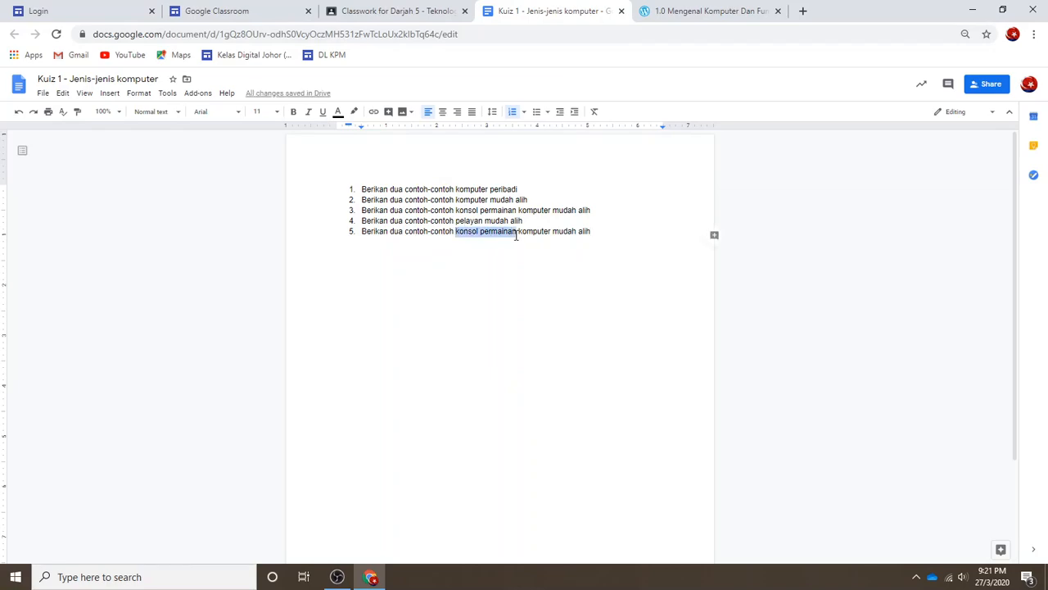
key(BackSpace)
drag(490, 231, 714, 233)
text(penan)
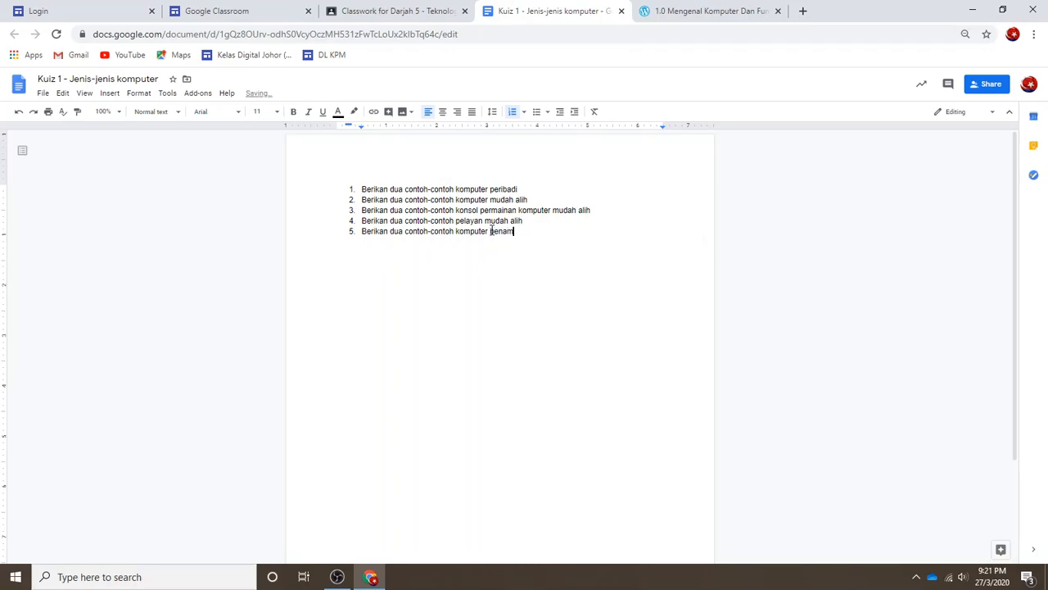
Step: Delete "mudah alih" from the end of the fourth and third questions
drag(529, 221, 488, 220)
key(BackSpace)
drag(593, 211, 554, 209)
key(BackSpace)
Step: Insert several blank lines for answers after each of the first four questions
click(521, 187)
key(Return)
key(Return)
key(Return)
key(Return)
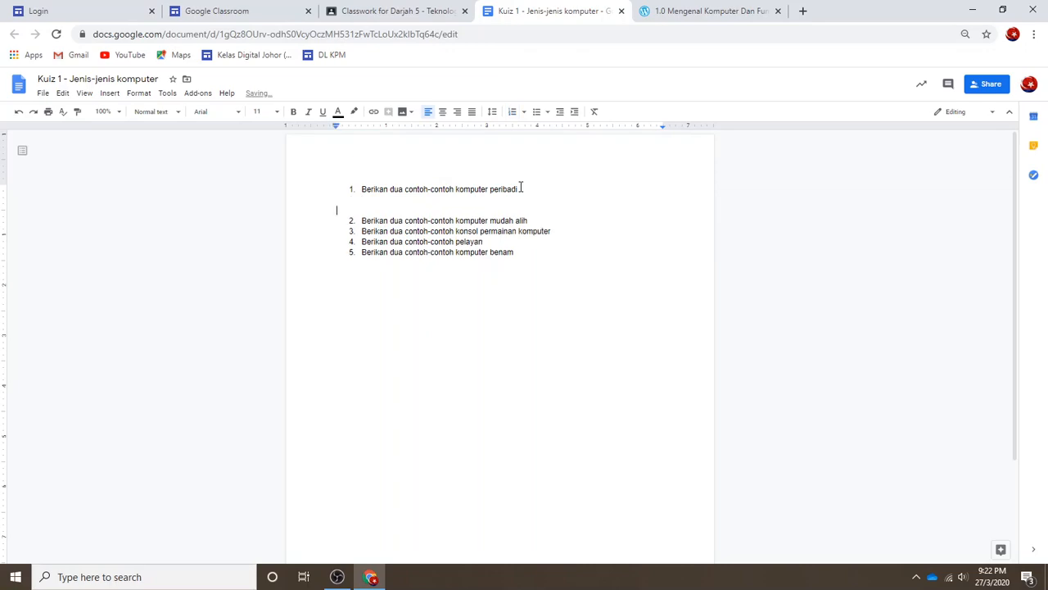
click(538, 243)
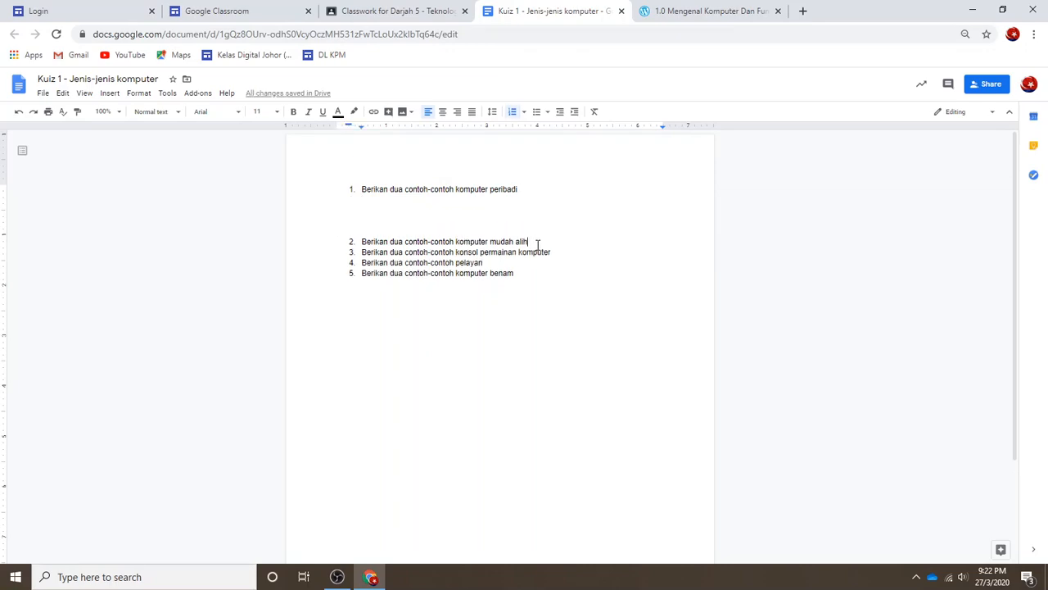
key(Return)
key(Return)
key(Return)
click(562, 284)
key(Return)
key(Return)
key(Return)
key(Return)
key(Return)
click(497, 337)
key(Return)
key(Return)
key(Return)
key(Return)
key(Return)
key(Return)
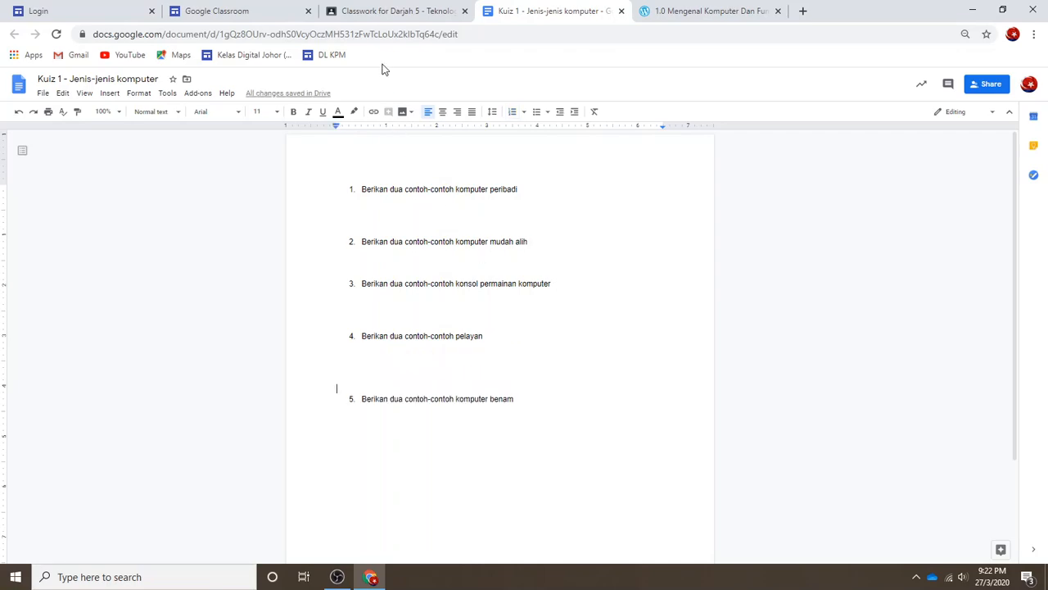
Step: In the Classroom assignment, insert the instruction "2. Jawab dengan menaip pada ruangan bawah soalan" after the first one and renumber the last instruction as 3
click(377, 18)
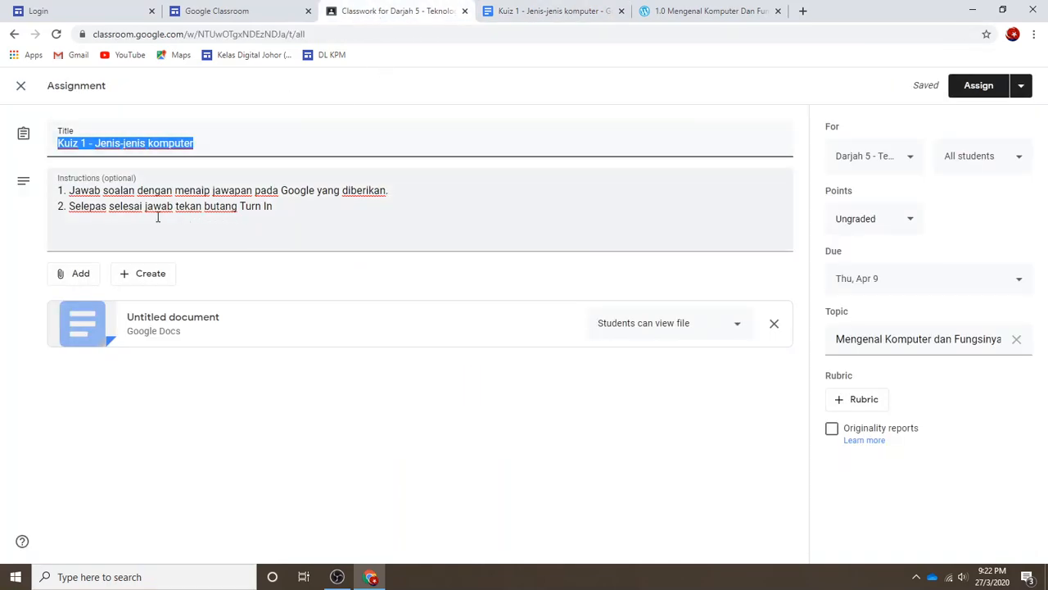
click(399, 190)
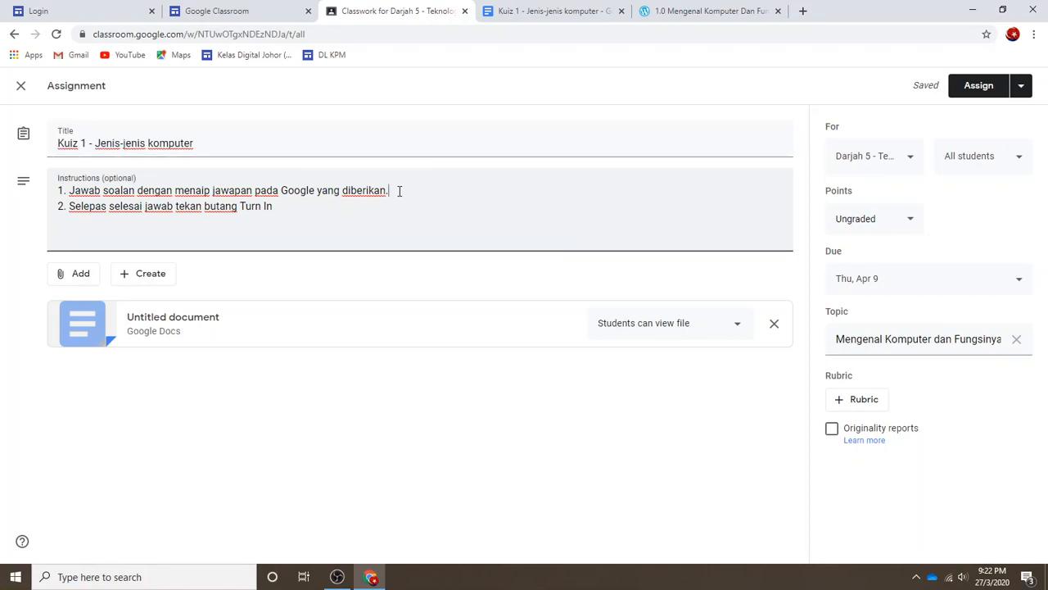
key(Return)
text(2. Jawab )
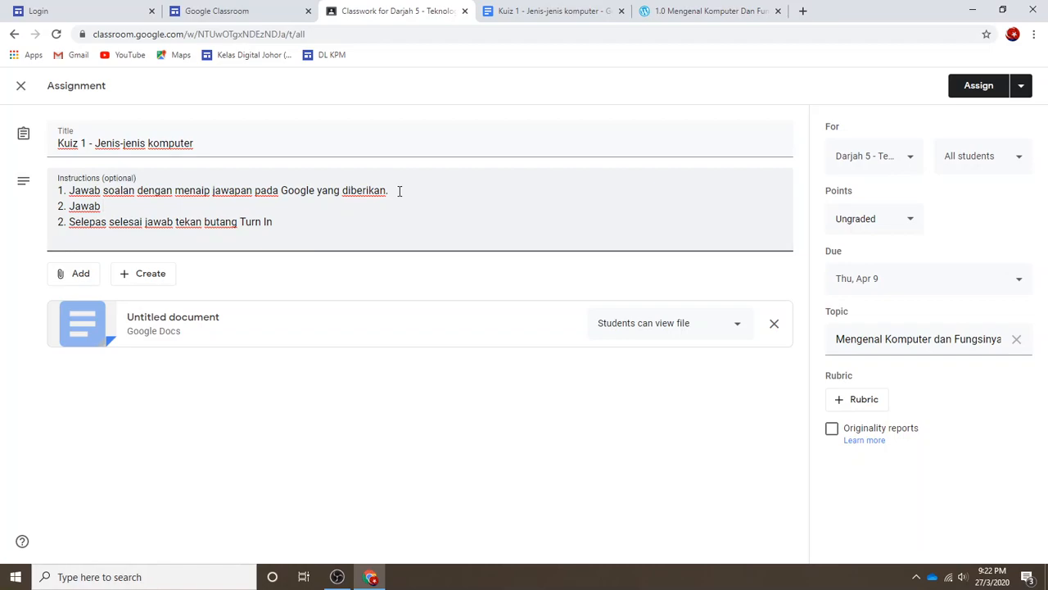
text(pada ruangan bawah soalan)
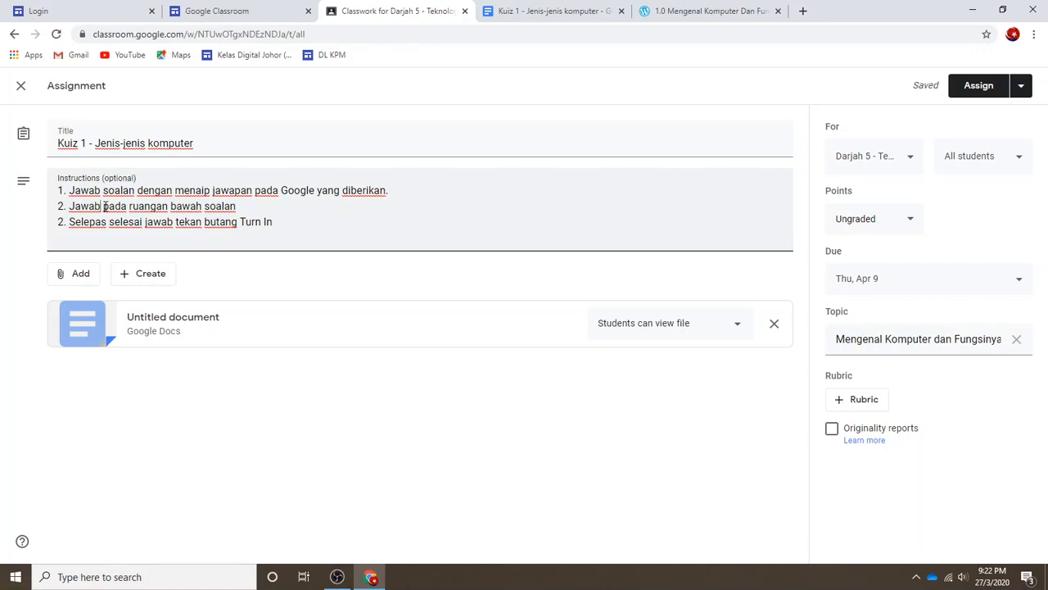
click(104, 206)
text(dengan menai)
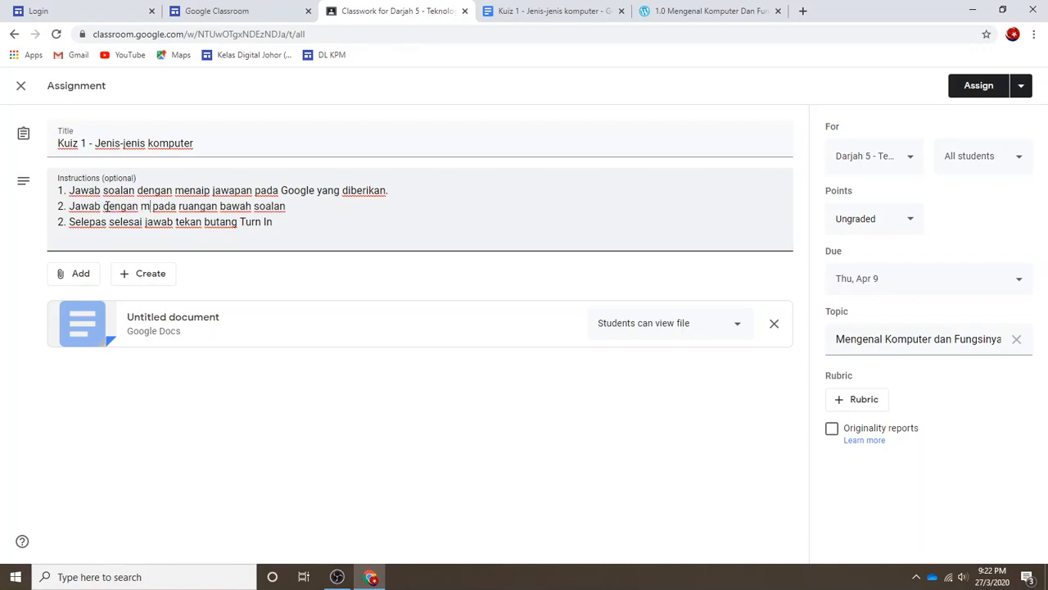
text(p)
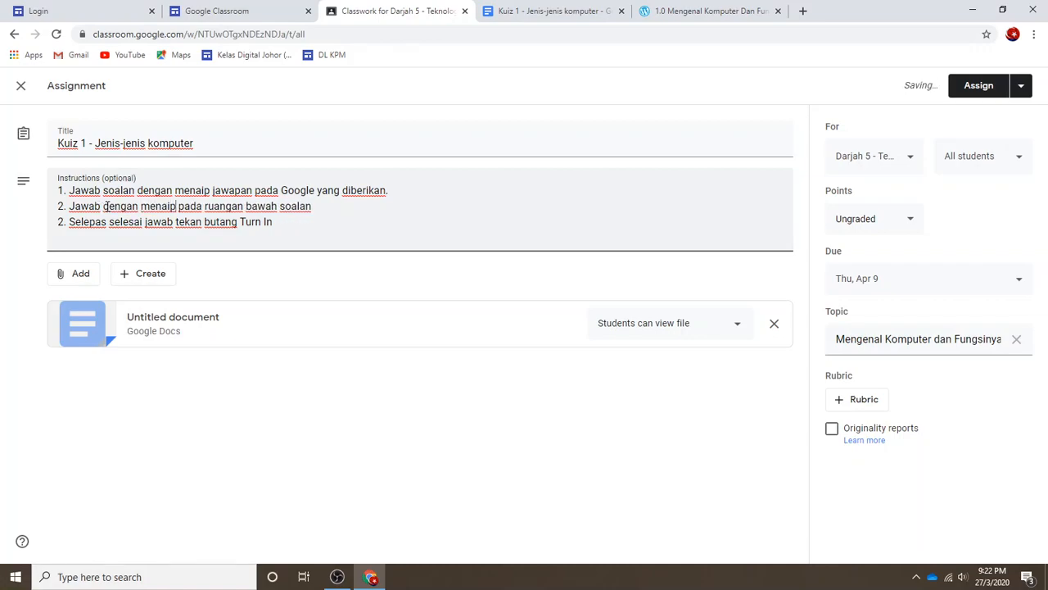
drag(67, 222, 57, 222)
text(3)
Step: Append "(20 markah)" to the first question in the quiz document
click(527, 14)
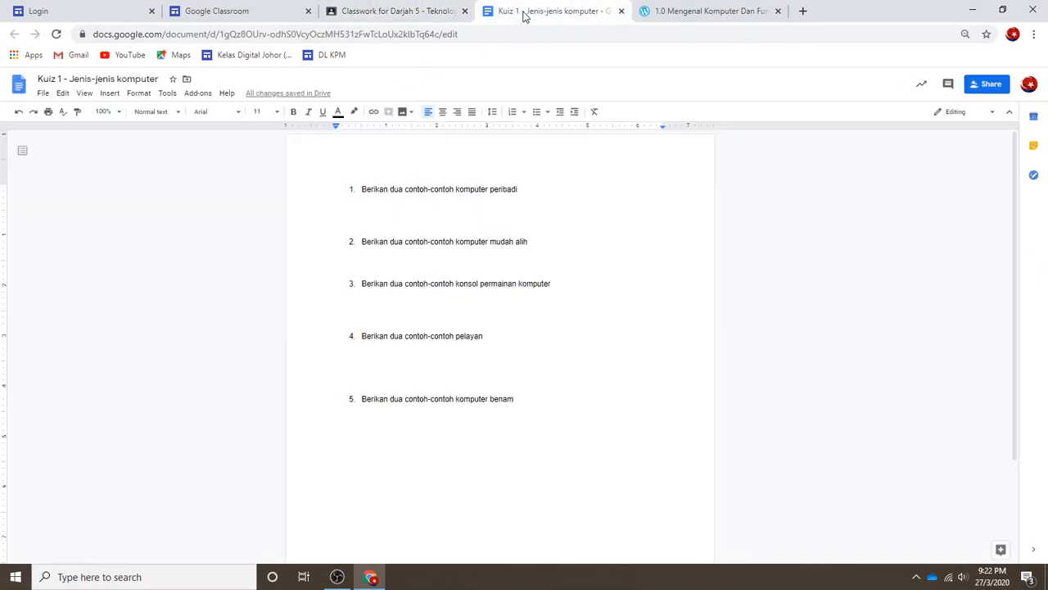
click(525, 188)
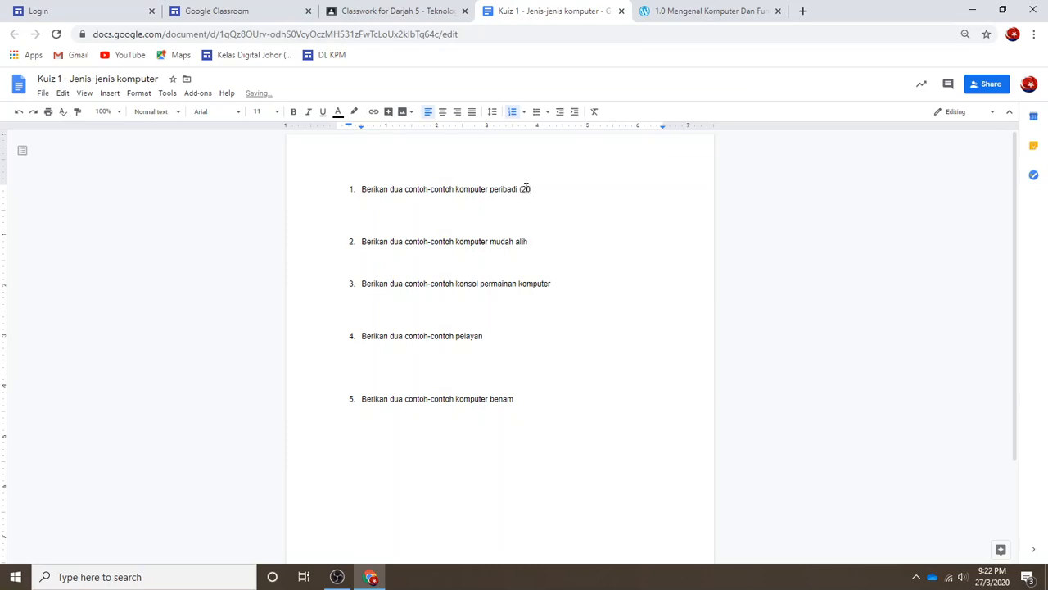
text((20 markah)
Step: Copy the "(20 markah)" text from the first question to the end of questions 2 through 5
drag(568, 195, 520, 189)
key(ctrl+c)
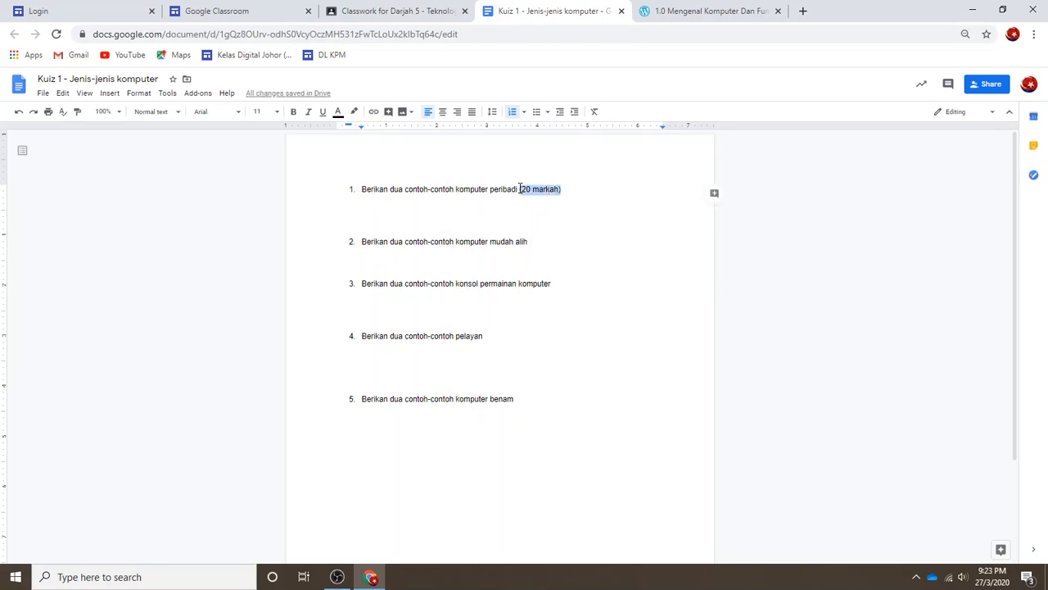
click(536, 239)
key(ctrl+v)
click(562, 284)
key(ctrl+v)
click(500, 337)
key(ctrl+v)
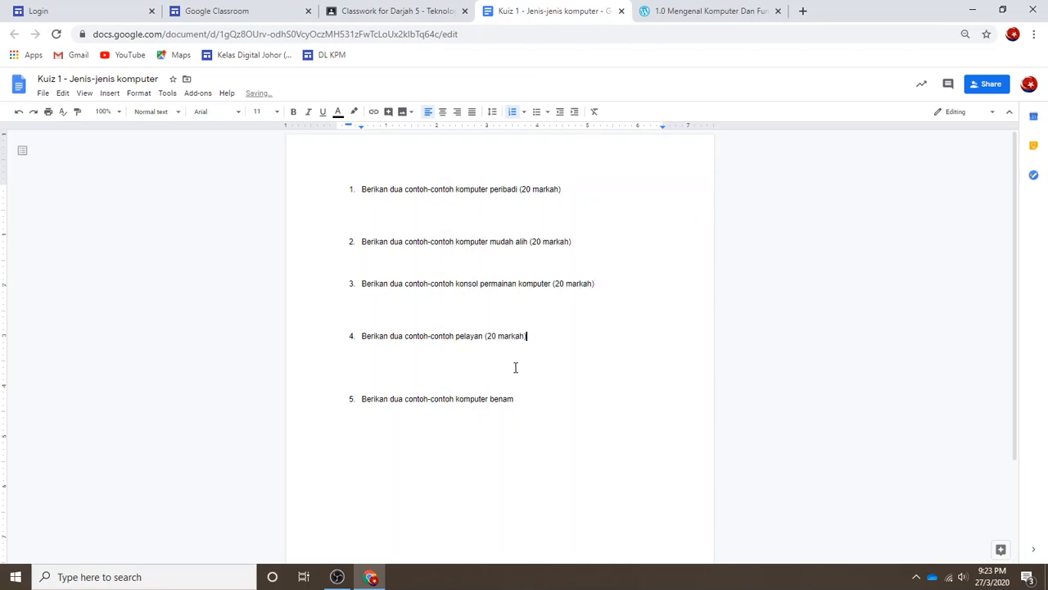
key(ctrl+v)
Step: Copy the three instructions from the Classroom assignment and insert two empty items above the first question in the quiz document
click(232, 15)
click(397, 10)
click(303, 226)
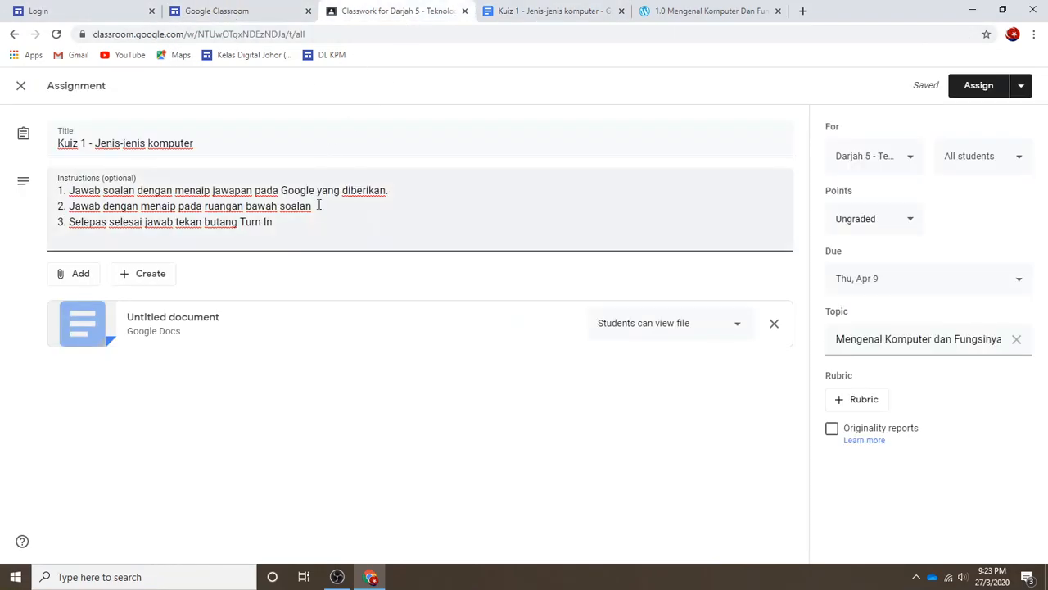
drag(300, 229, 57, 188)
key(ctrl+c)
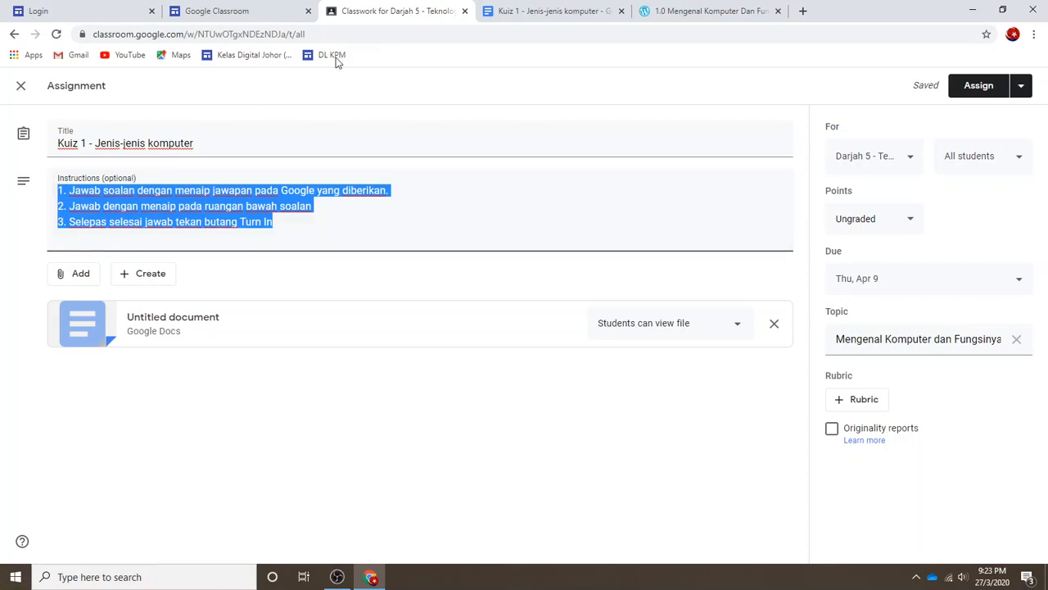
click(577, 11)
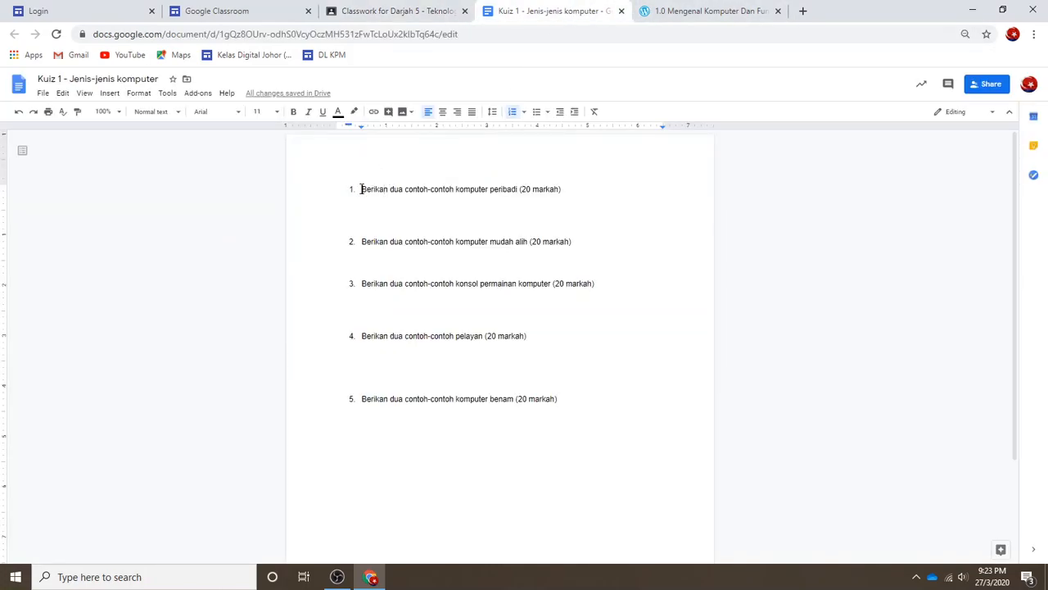
click(362, 190)
key(Return)
key(Return)
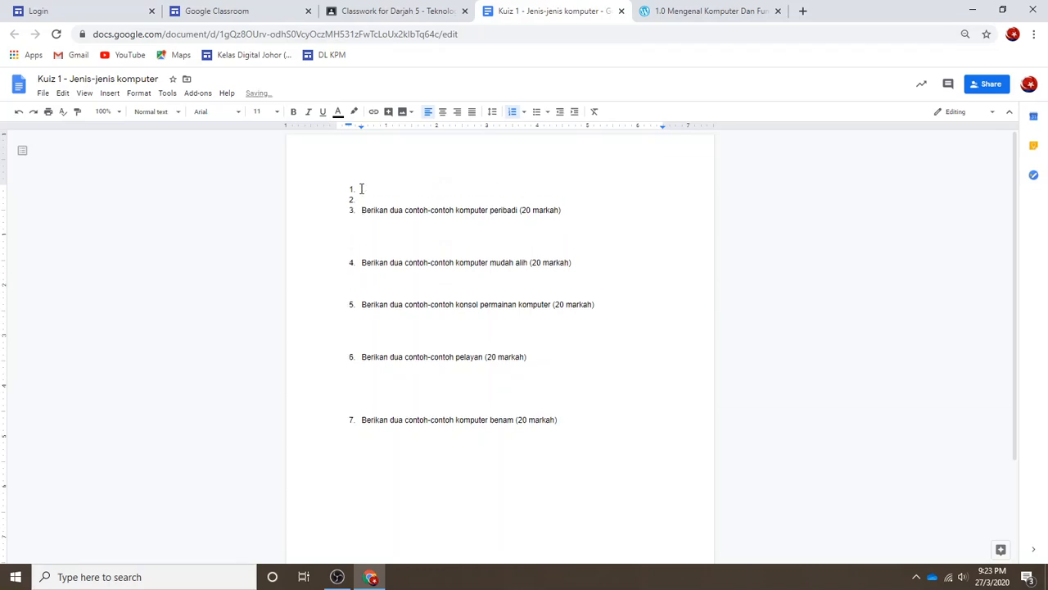
drag(363, 200, 349, 193)
key(ctrl+v)
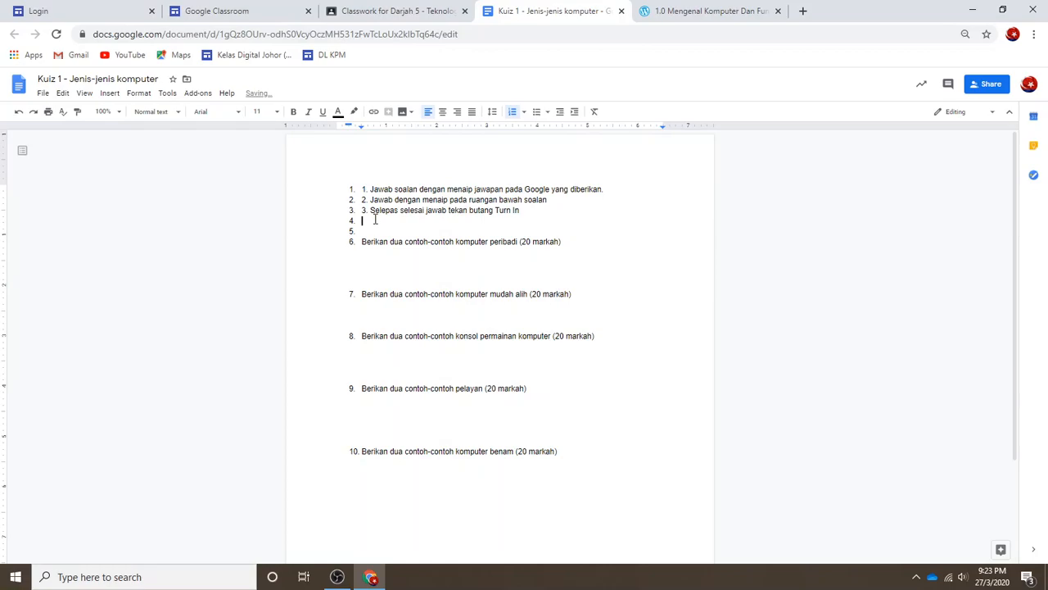
key(ctrl+z)
Step: Clear the numbering of the empty items above the first question and paste the three copied instructions there
click(366, 198)
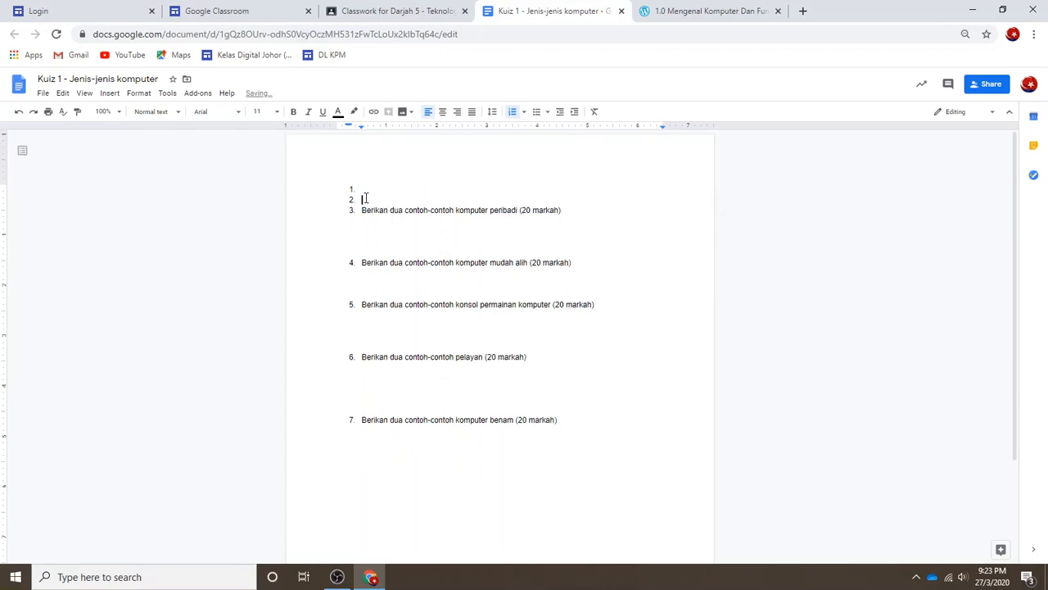
key(BackSpace)
key(BackSpace)
key(BackSpace)
key(Return)
key(ctrl+v)
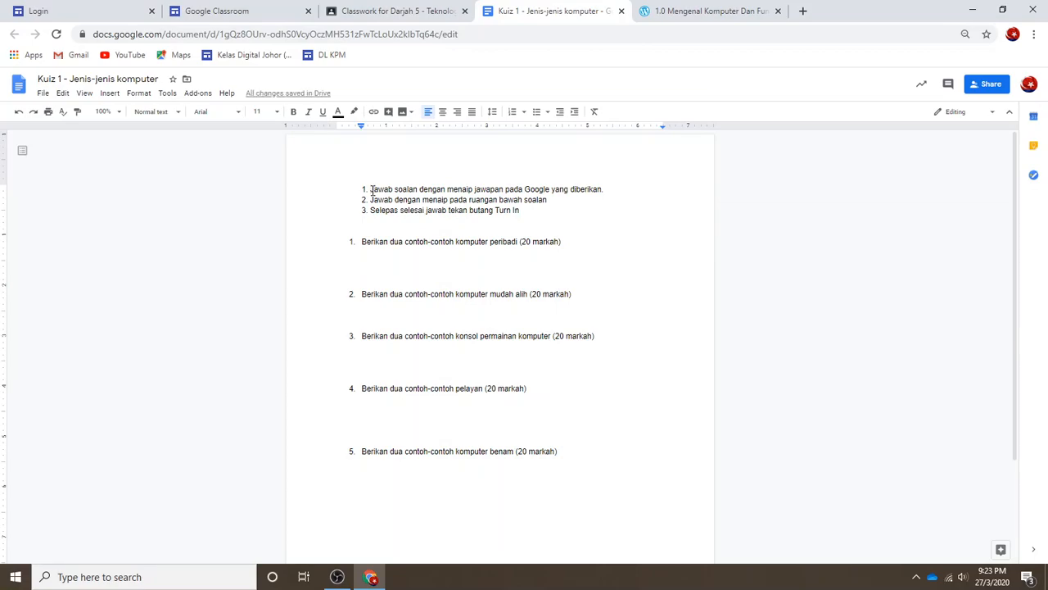
Step: Remove the typed number from the first instruction and leave an empty line above its text
click(371, 189)
key(Return)
key(Right)
key(BackSpace)
key(BackSpace)
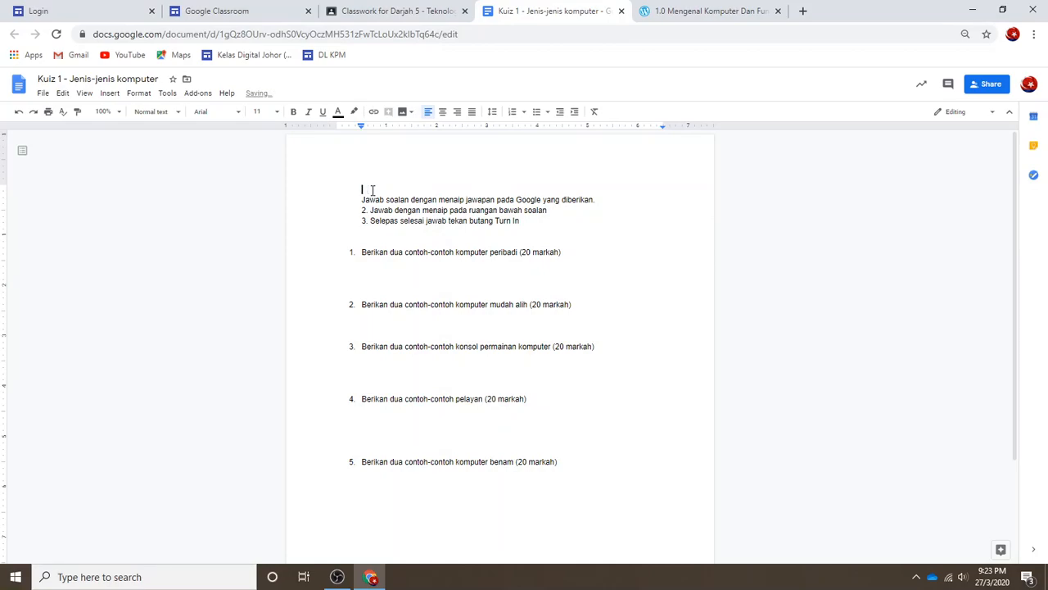
Step: Enter the heading "Arahan soalan" above the instructions, with a row of equals signs beneath it
text(Jawa)
key(BackSpace)
key(BackSpace)
key(BackSpace)
key(BackSpace)
text(Arahan soalan)
key(Return)
text(=============)
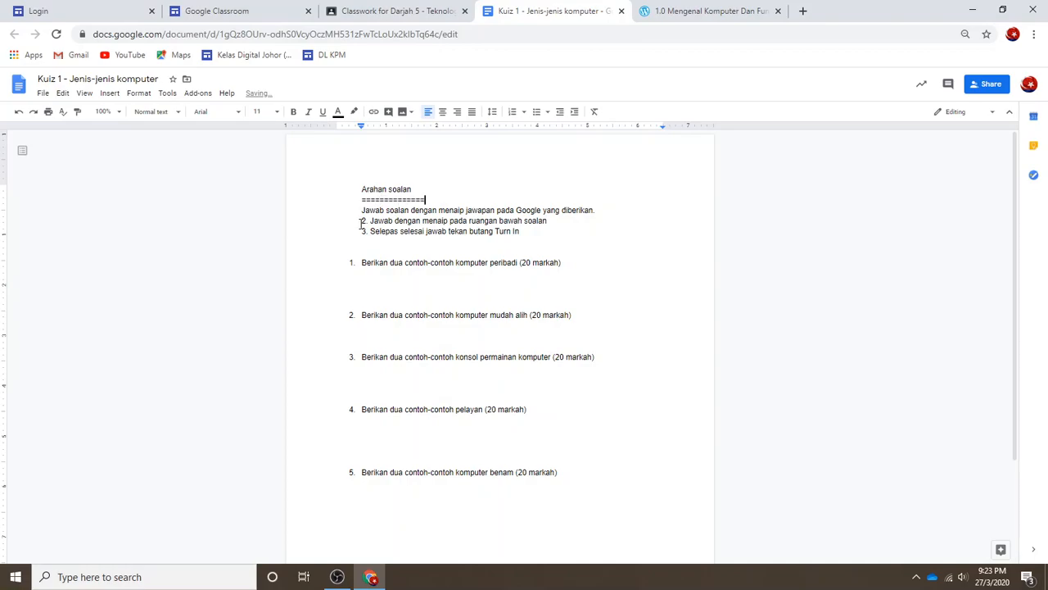
text(1.)
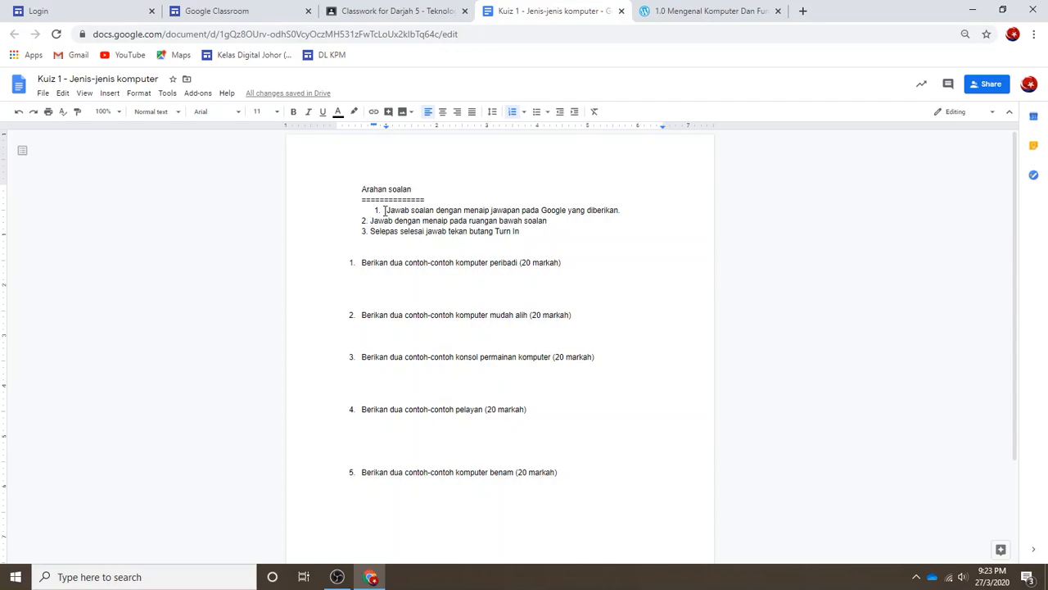
key(BackSpace)
key(BackSpace)
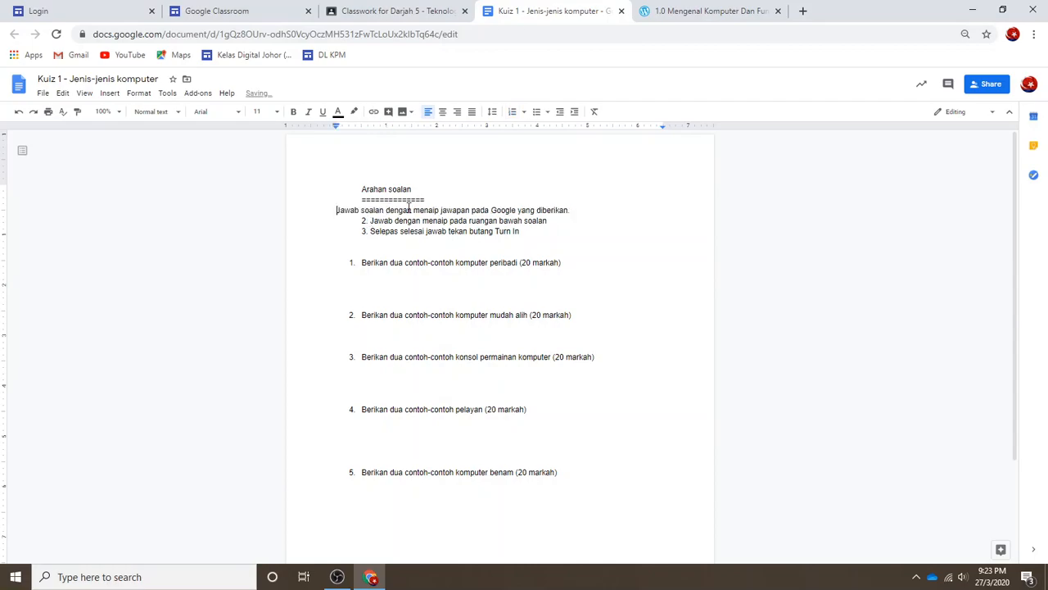
Step: Remove the typed numbers from the second and third instructions and format all three instructions as a numbered list
key(BackSpace)
key(BackSpace)
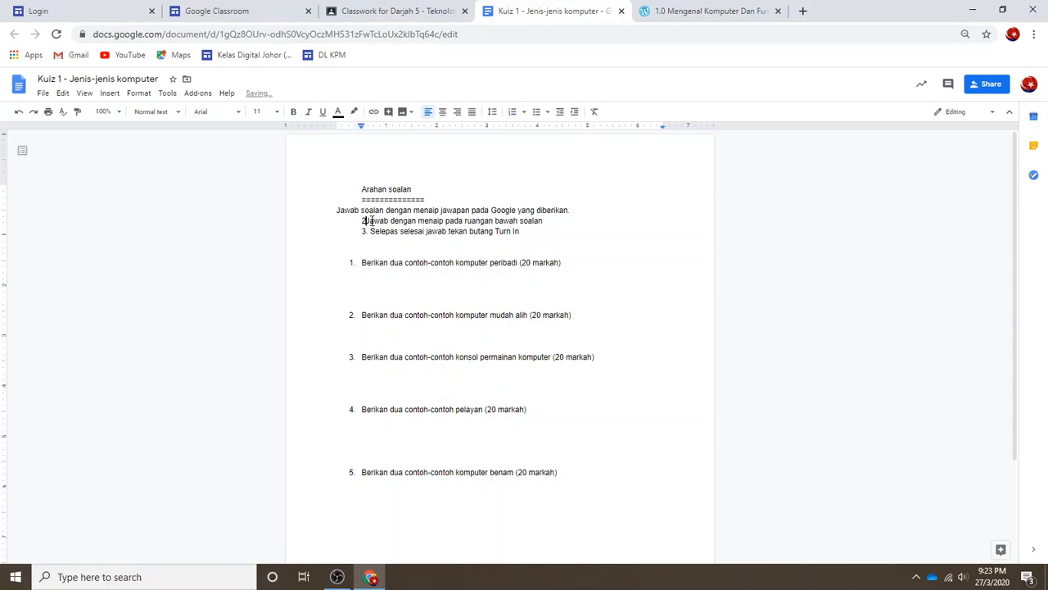
key(BackSpace)
key(BackSpace)
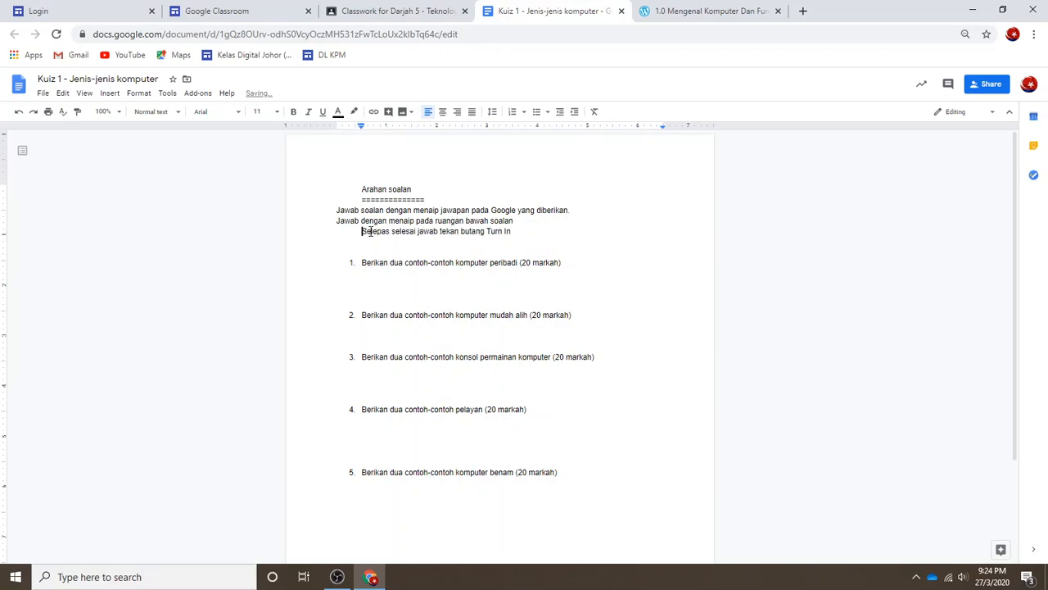
drag(489, 232, 334, 216)
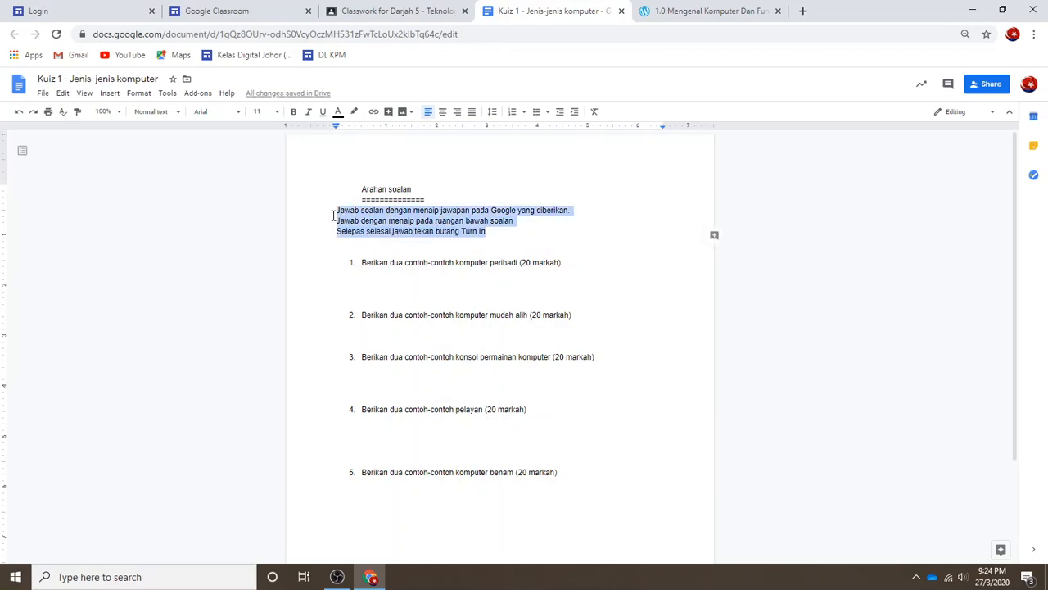
click(512, 111)
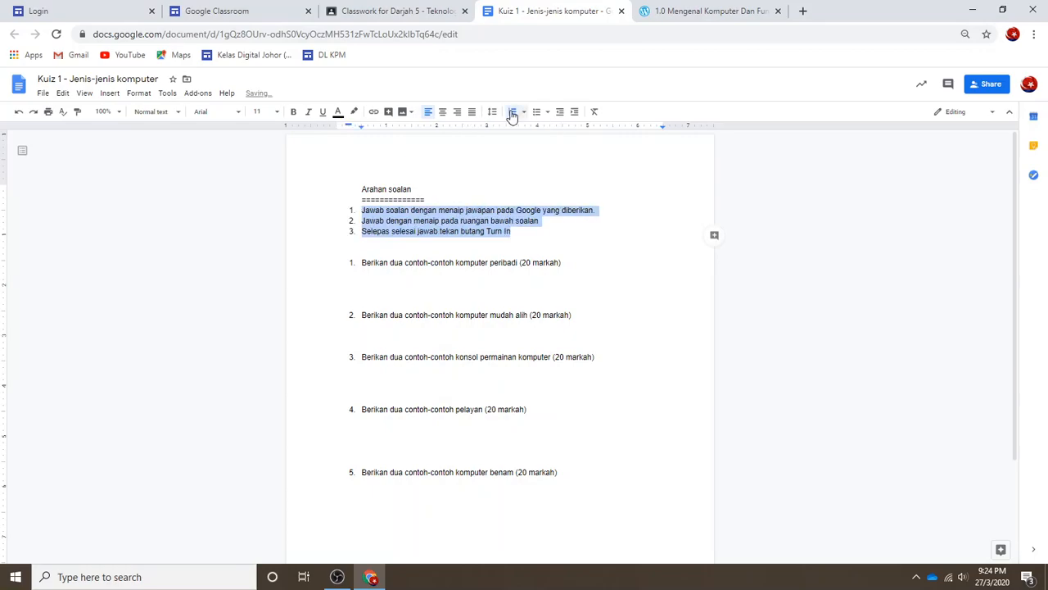
click(498, 239)
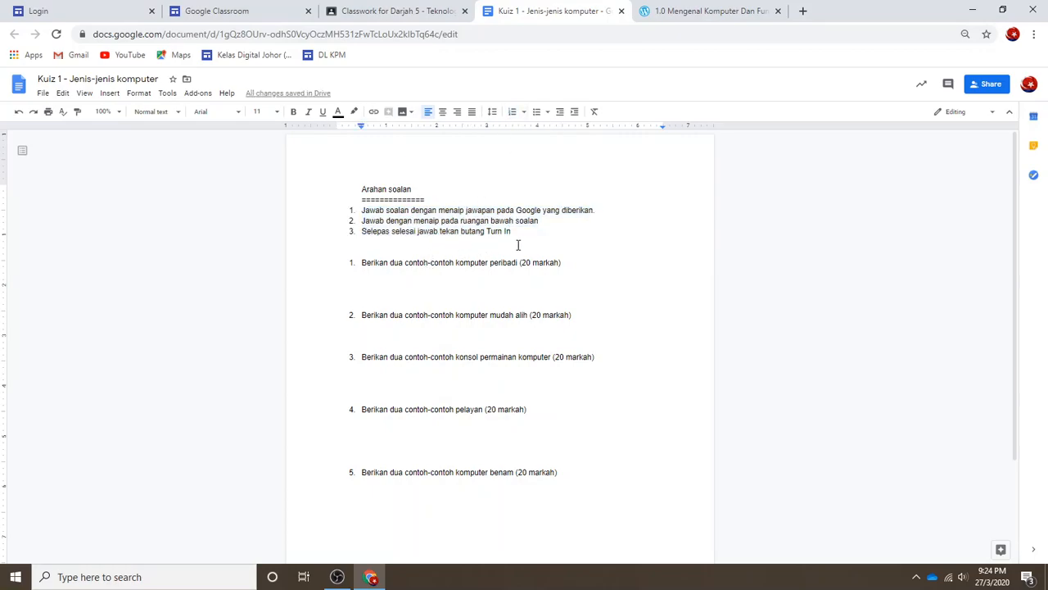
Step: Change the three instructions under the "Arahan soalan" heading from a numbered list to a bulleted list
drag(512, 231, 372, 212)
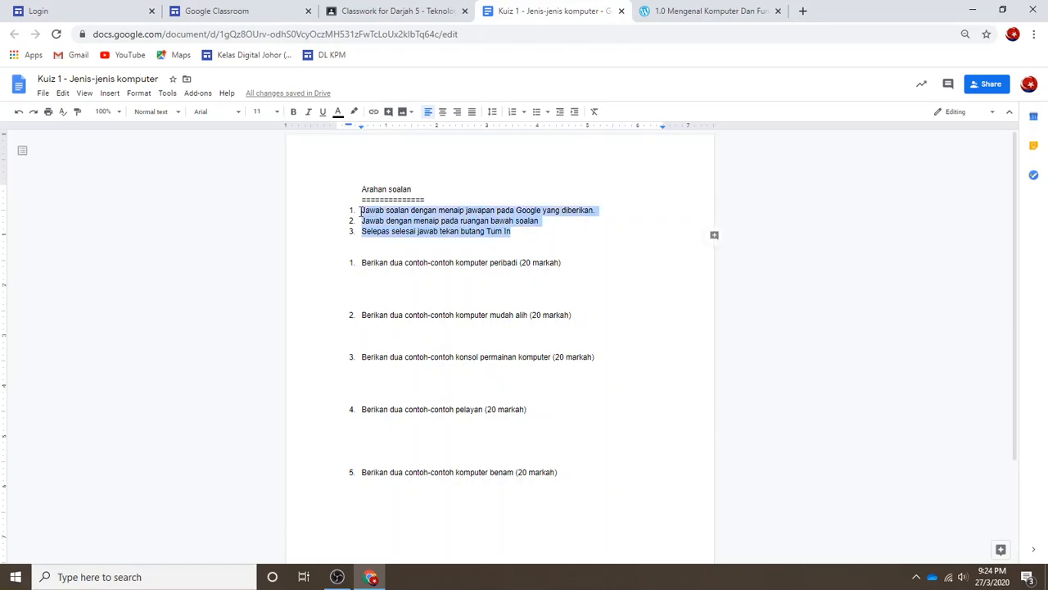
click(548, 112)
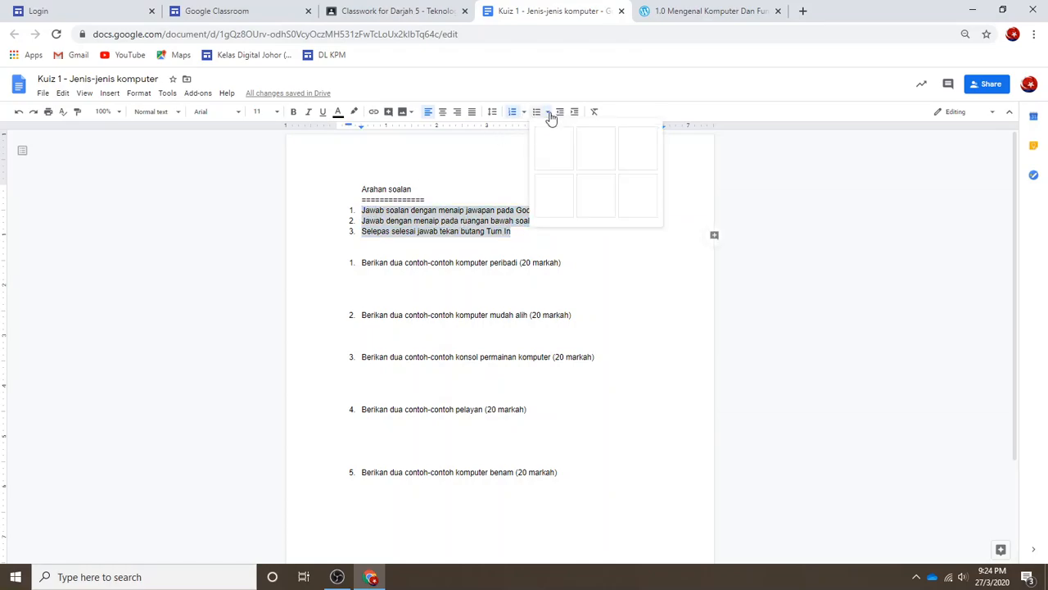
click(553, 148)
click(569, 189)
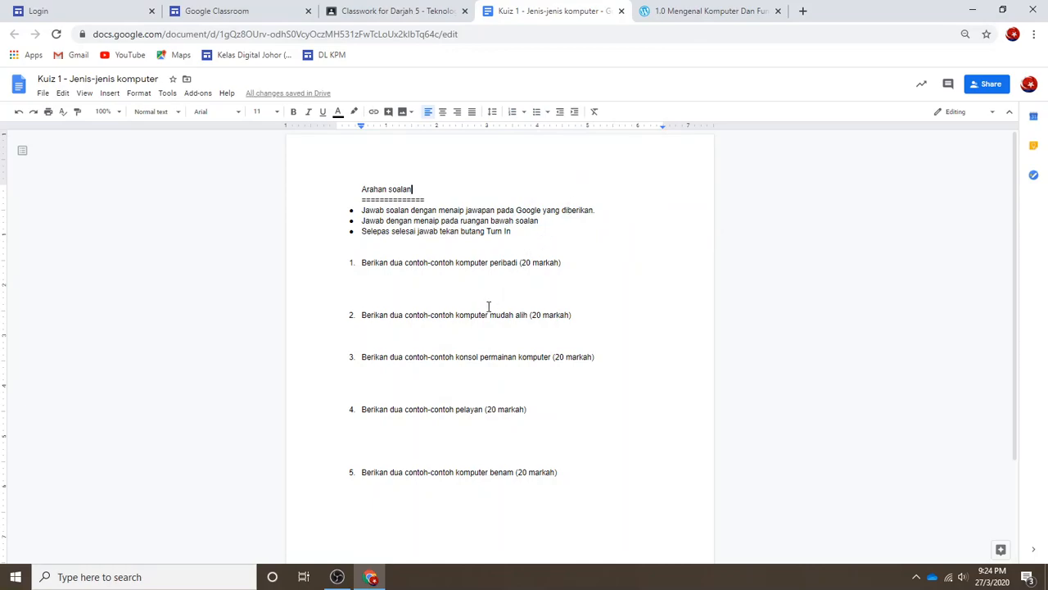
click(463, 328)
click(447, 254)
Step: Close the quiz document and the reference PDF, returning to the assignment draft in Google Classroom
click(382, 11)
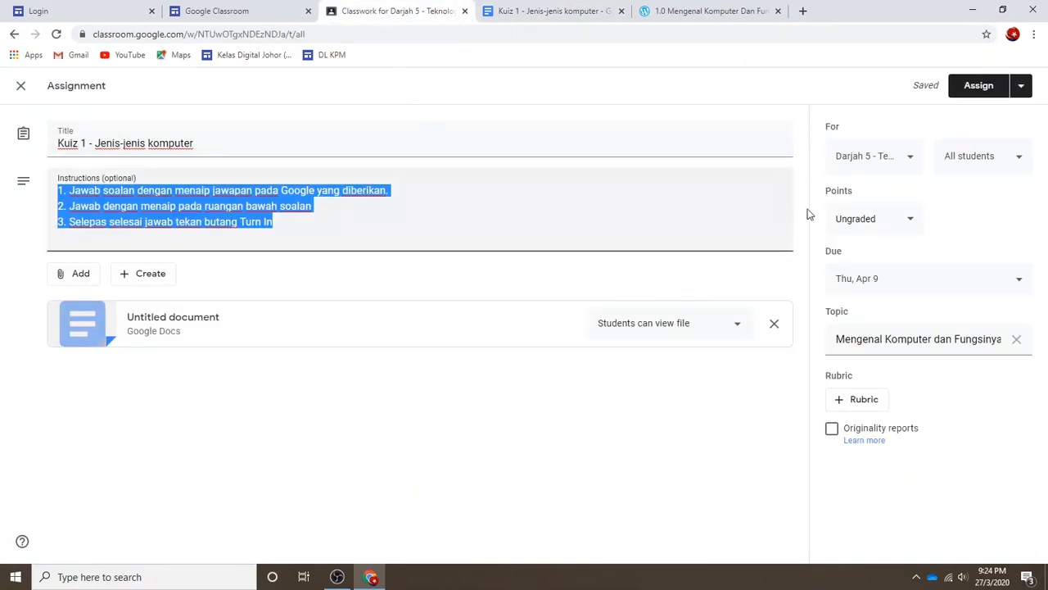
click(568, 14)
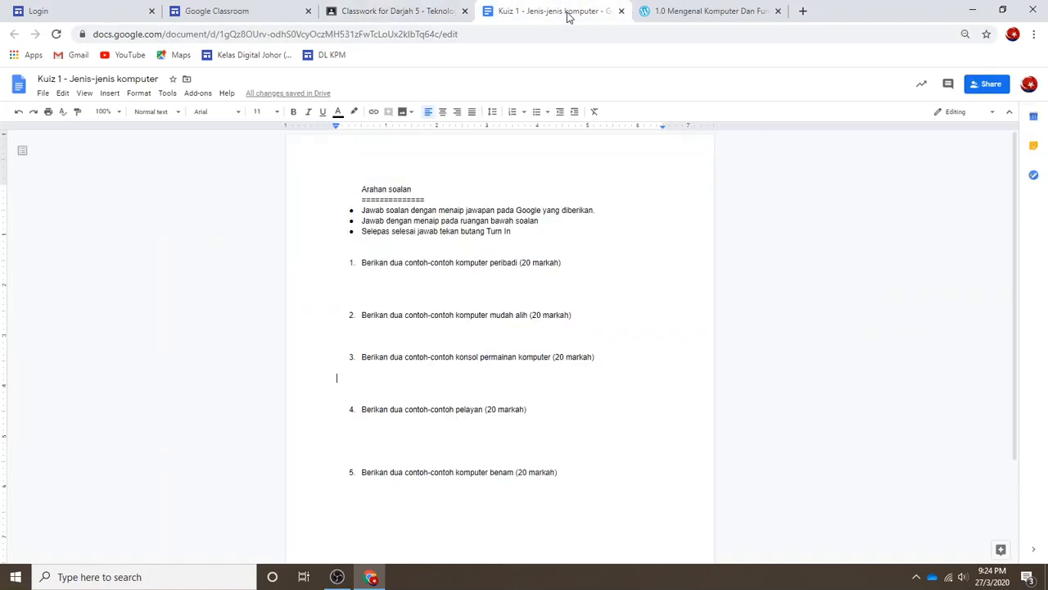
click(400, 12)
click(504, 11)
click(621, 12)
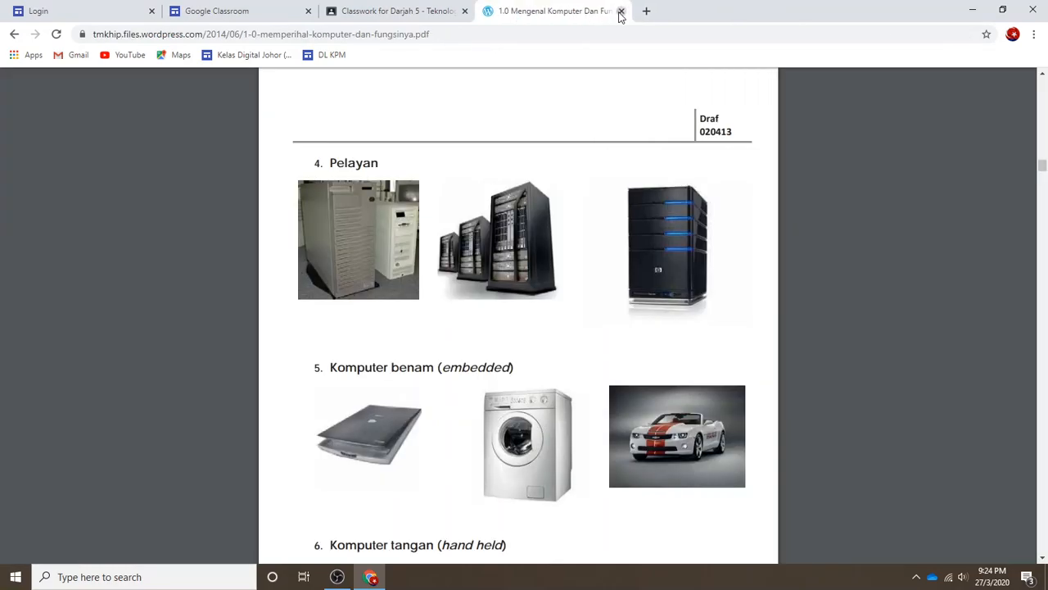
click(620, 12)
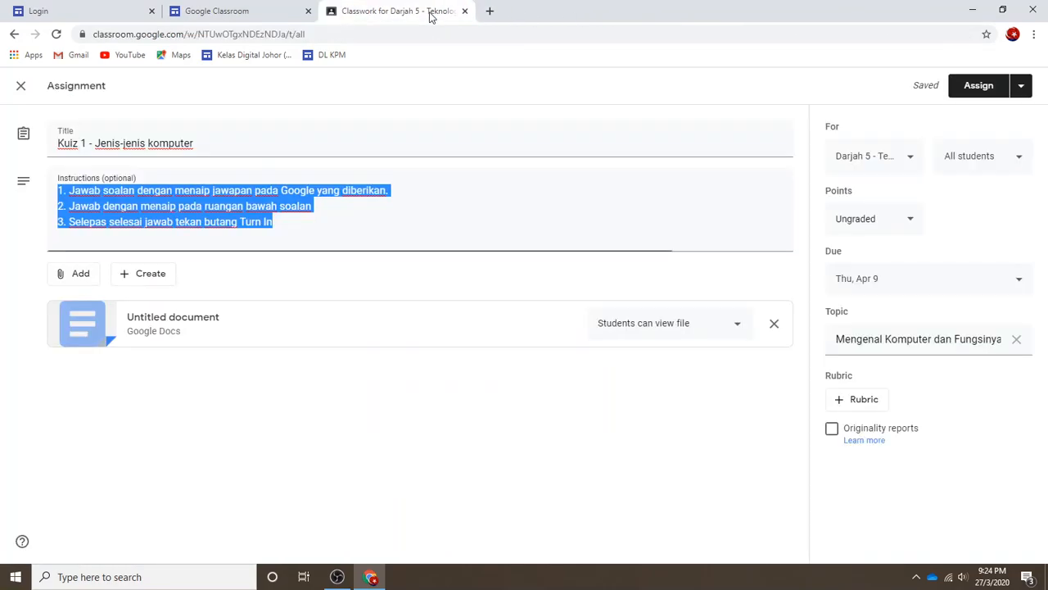
Step: Open the document attached to the assignment to check its content, and return to the assignment draft
click(172, 335)
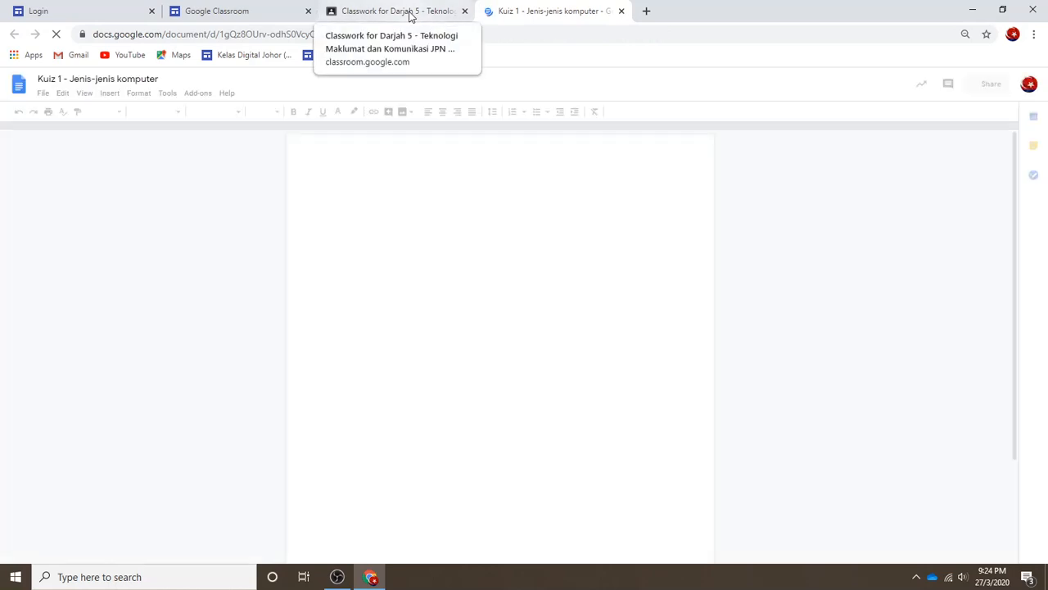
click(410, 16)
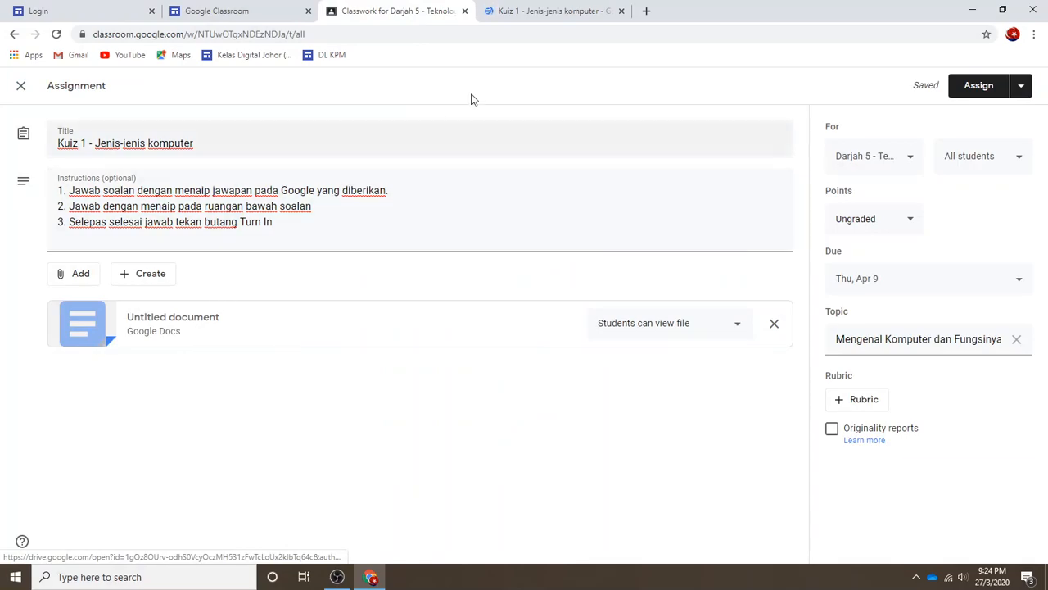
click(514, 14)
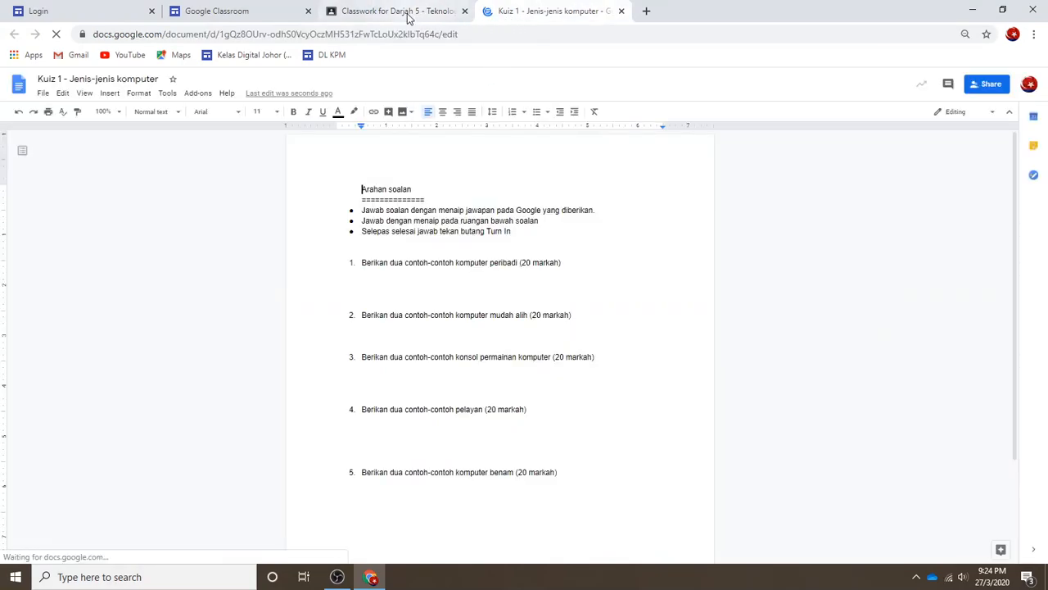
click(407, 15)
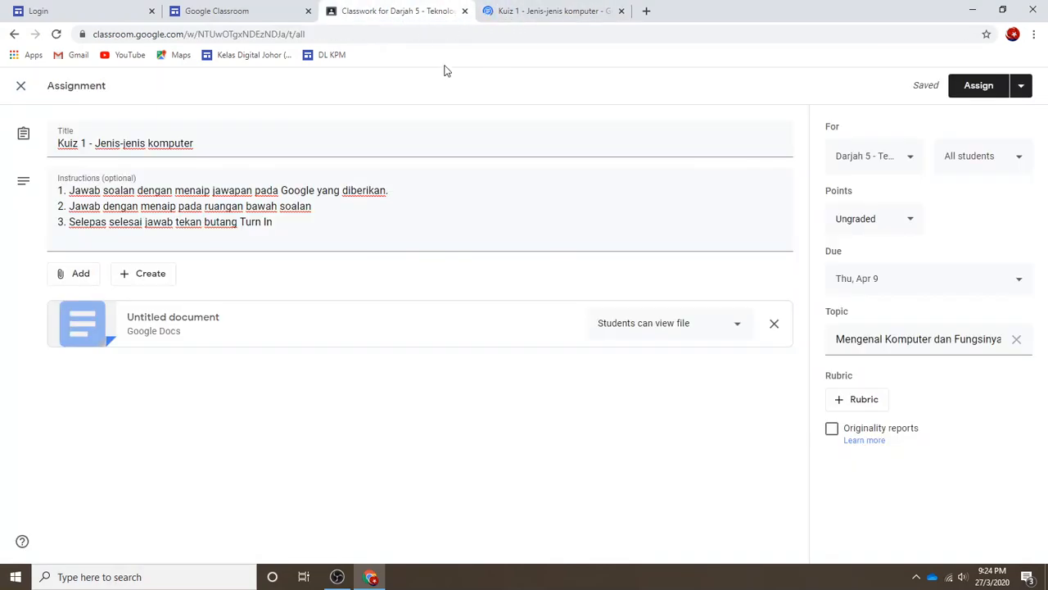
Step: Set the attached document to "Make a copy for each student" and close the open quiz document
click(738, 329)
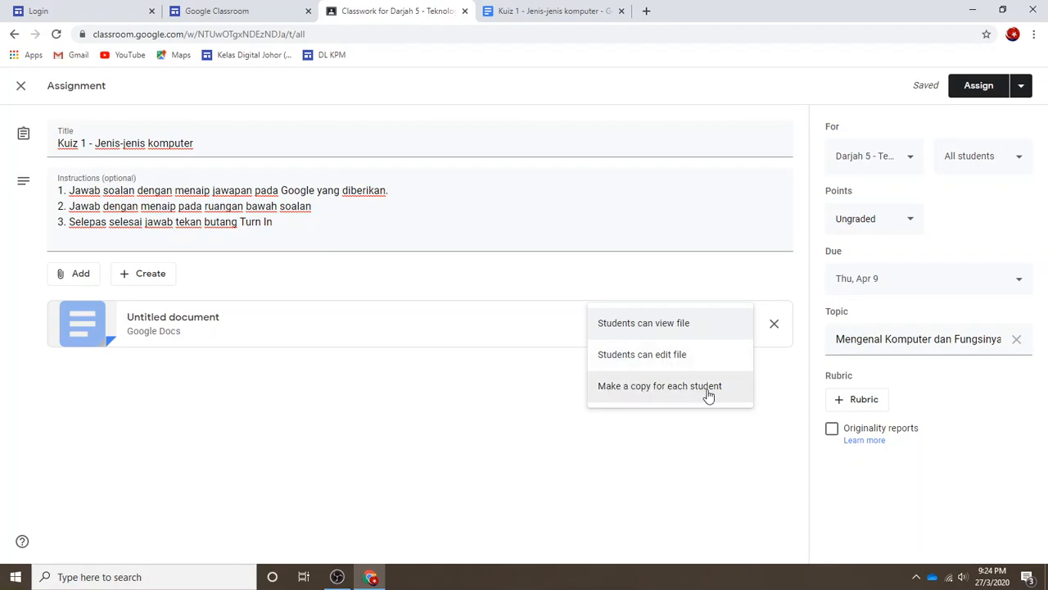
click(643, 391)
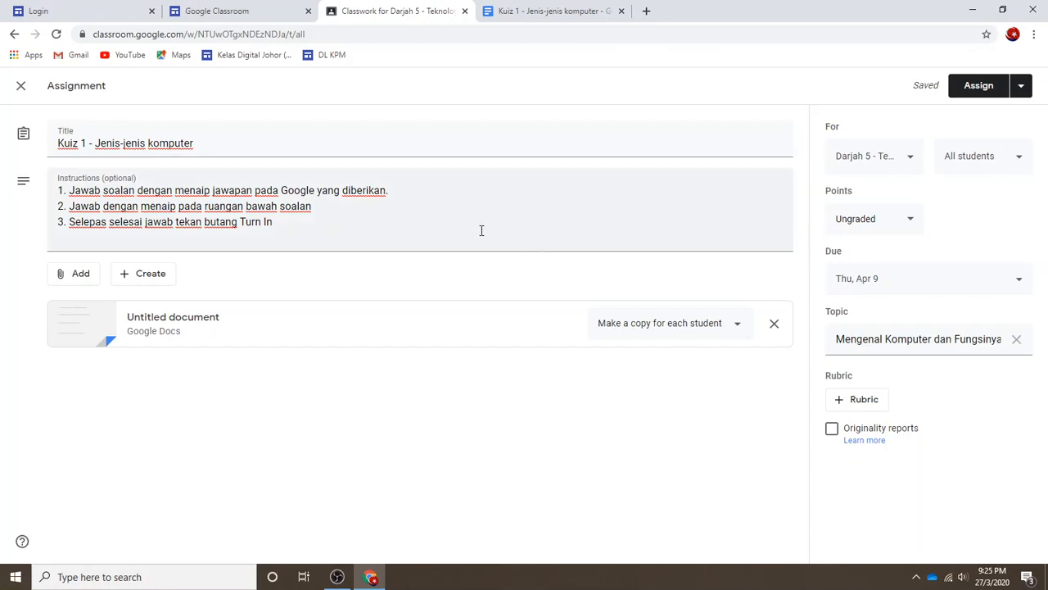
click(621, 11)
click(679, 325)
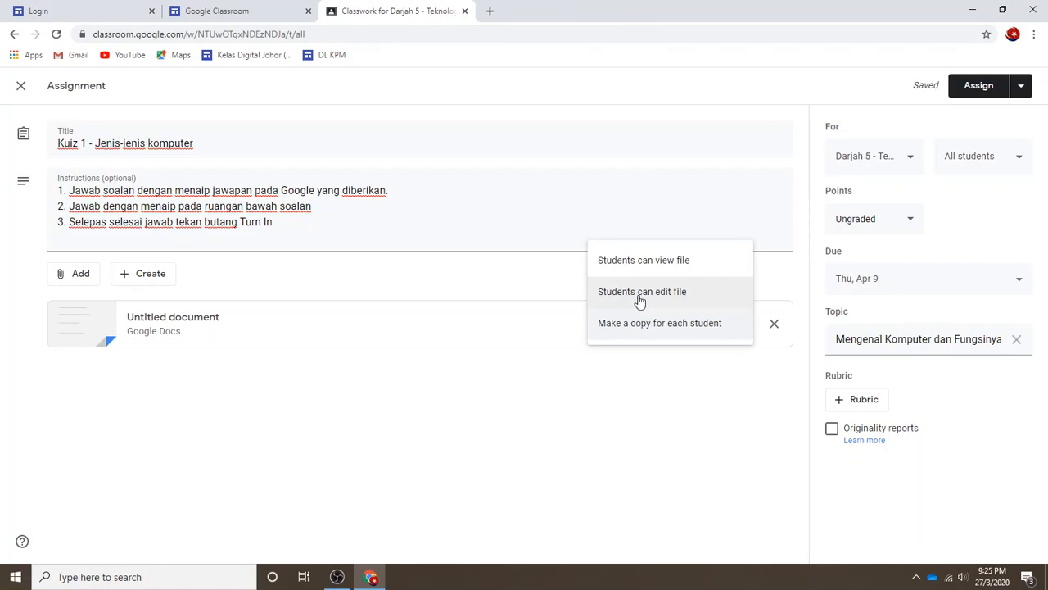
click(471, 381)
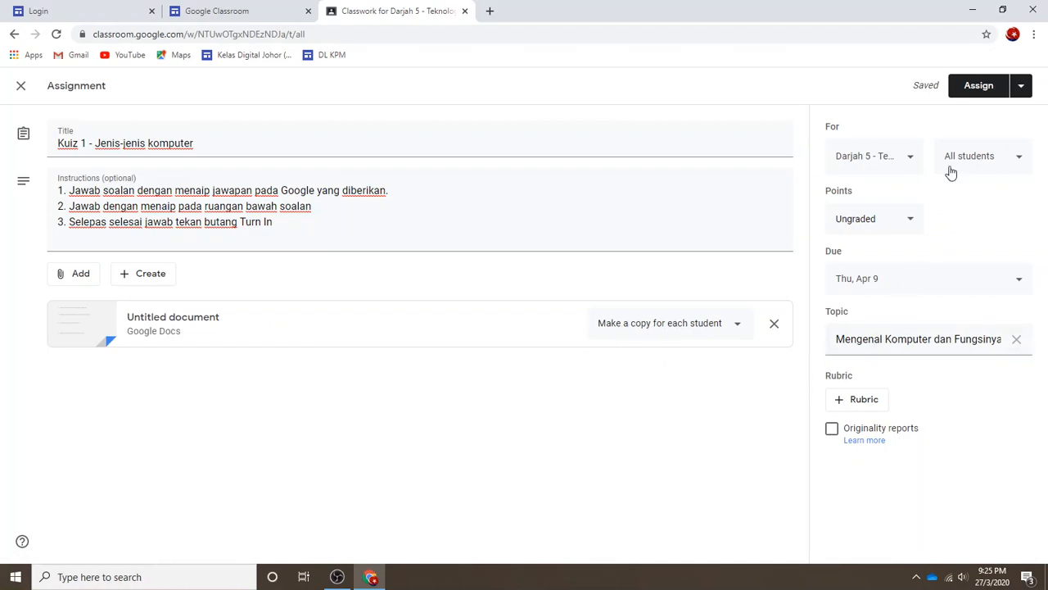
click(1024, 87)
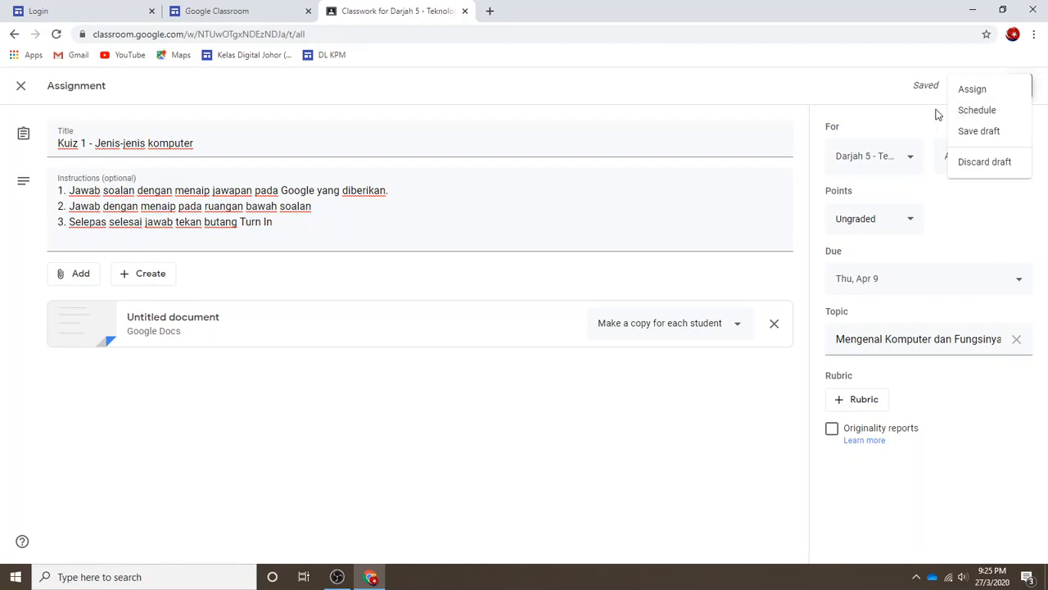
click(881, 90)
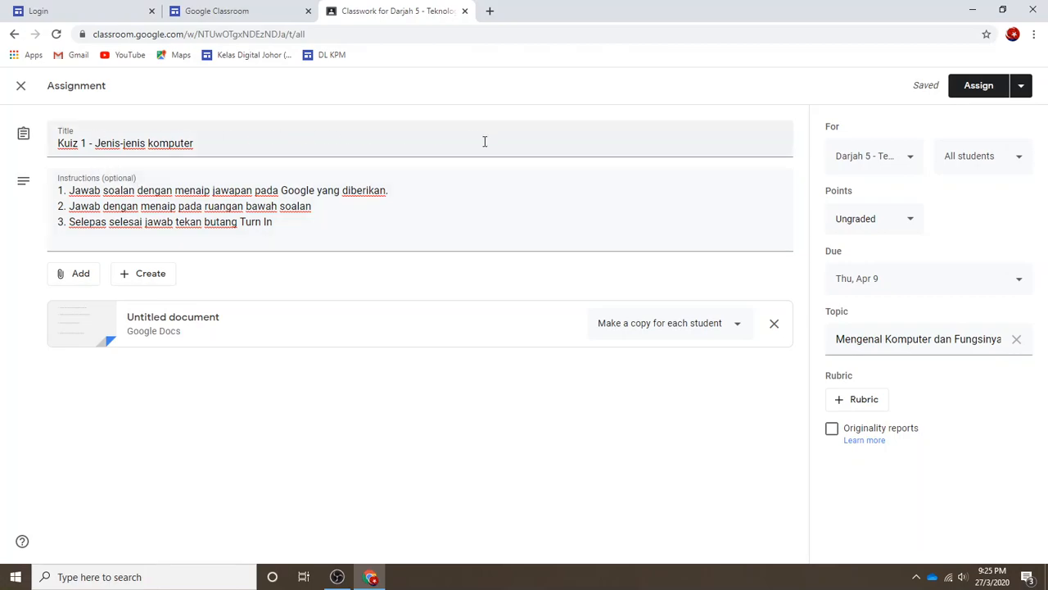
click(727, 328)
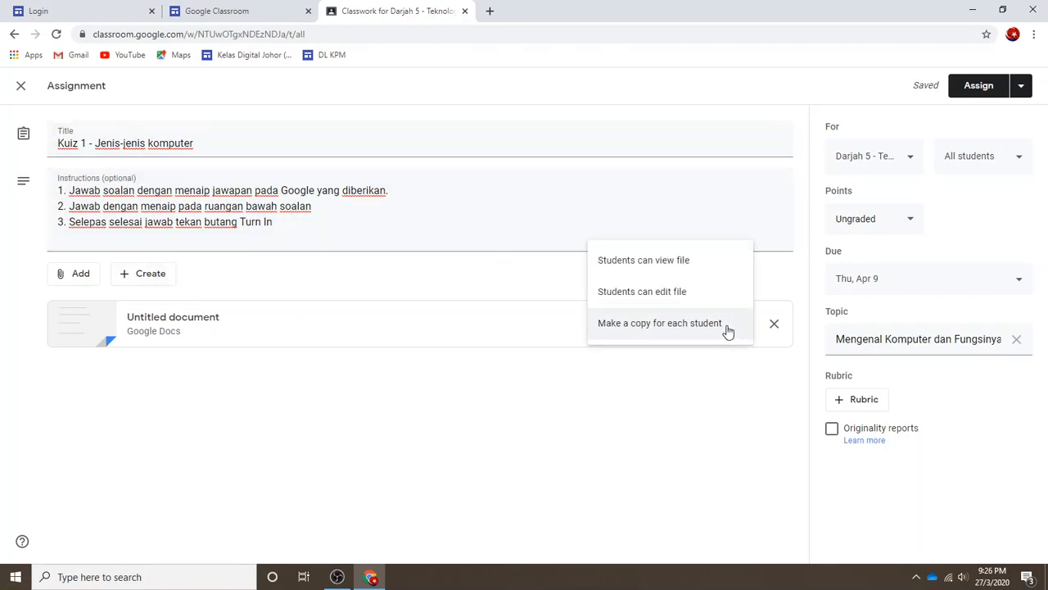
click(655, 381)
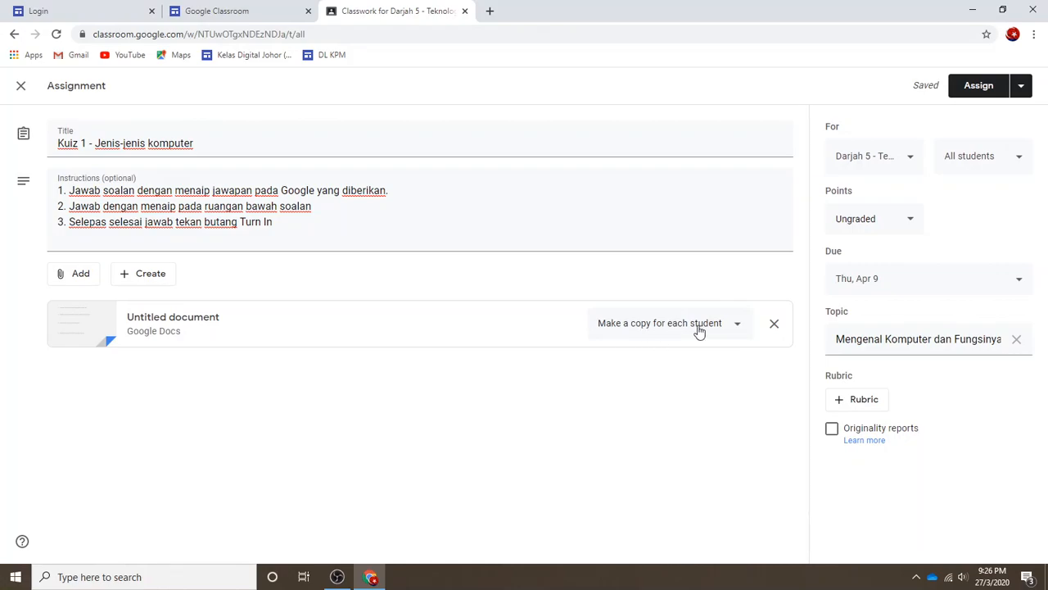
Step: Assign the quiz to the class and view its posted details and the class grades
click(970, 90)
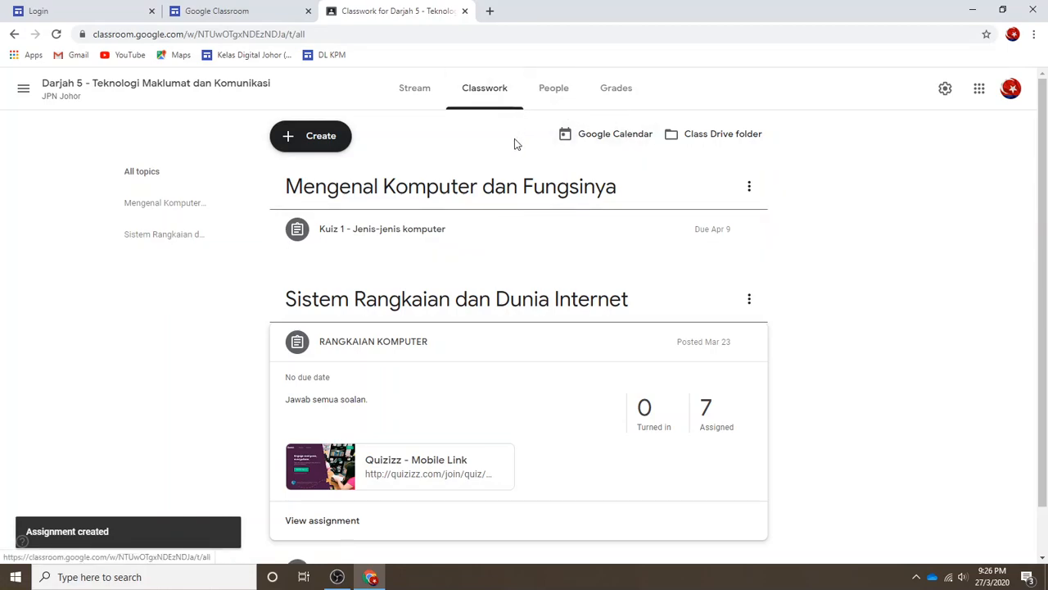
click(432, 235)
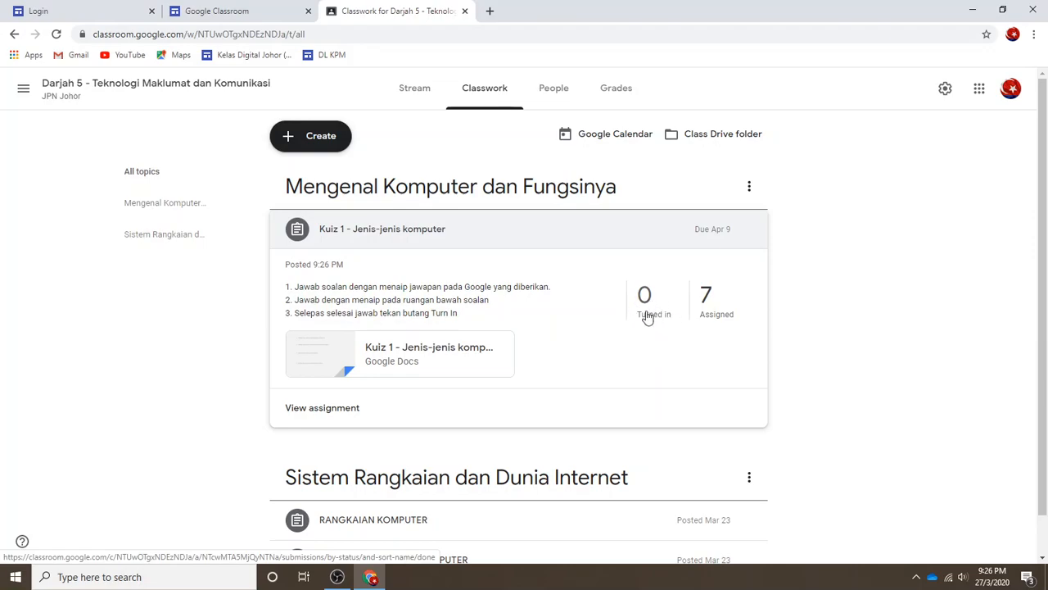
click(614, 99)
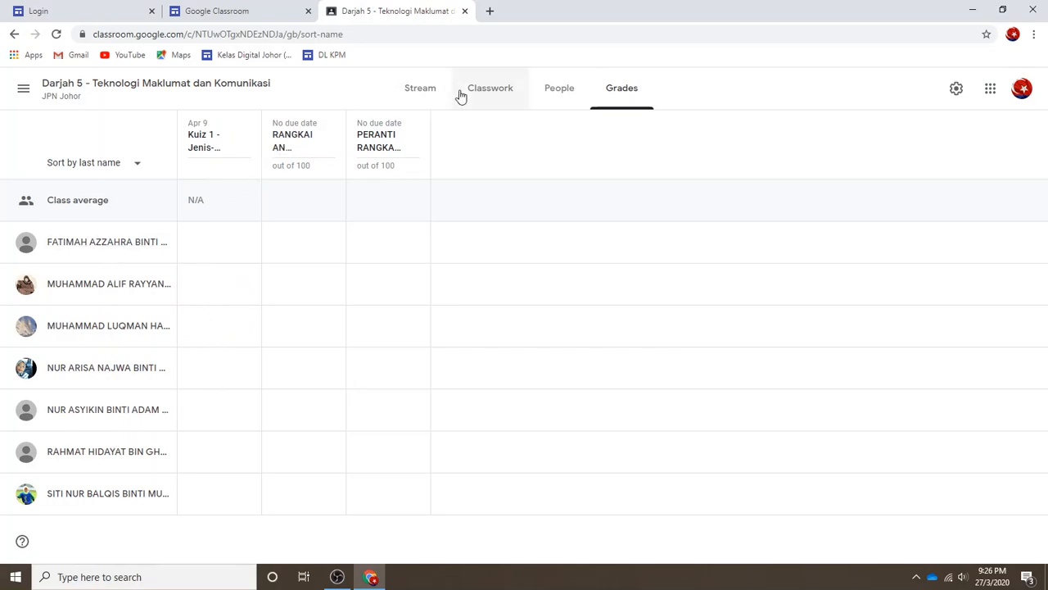
click(339, 578)
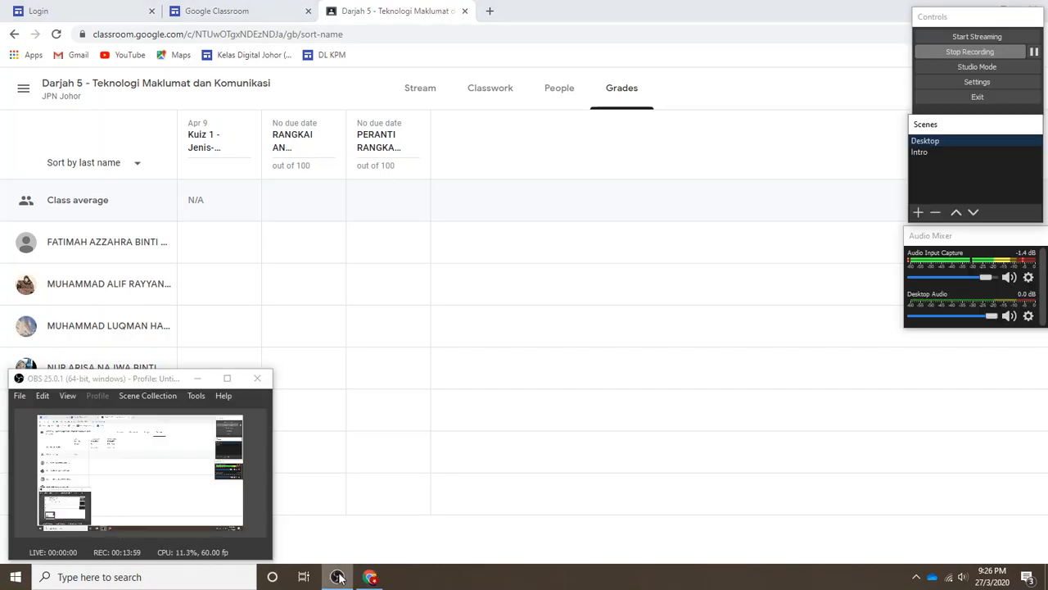